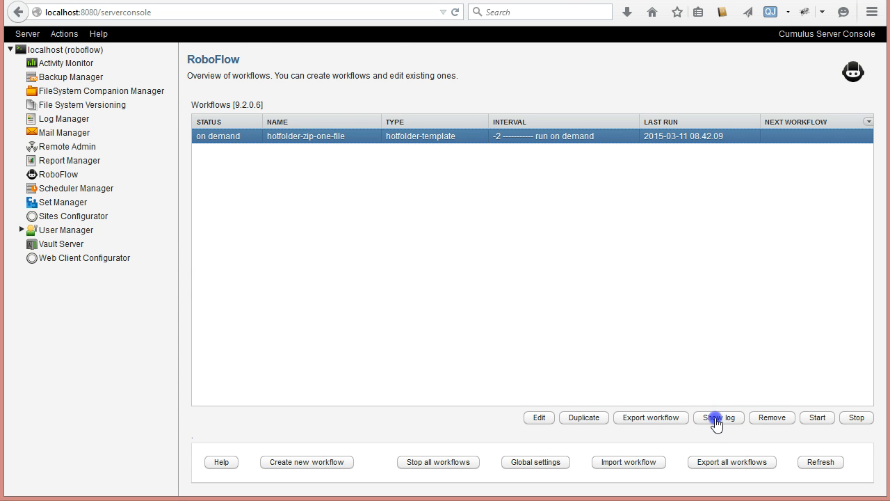
Step: Show the version info in the hotfolder-zip-one-file log and examine the newest Roboflow entry about the create-zip-from-paths action
click(717, 418)
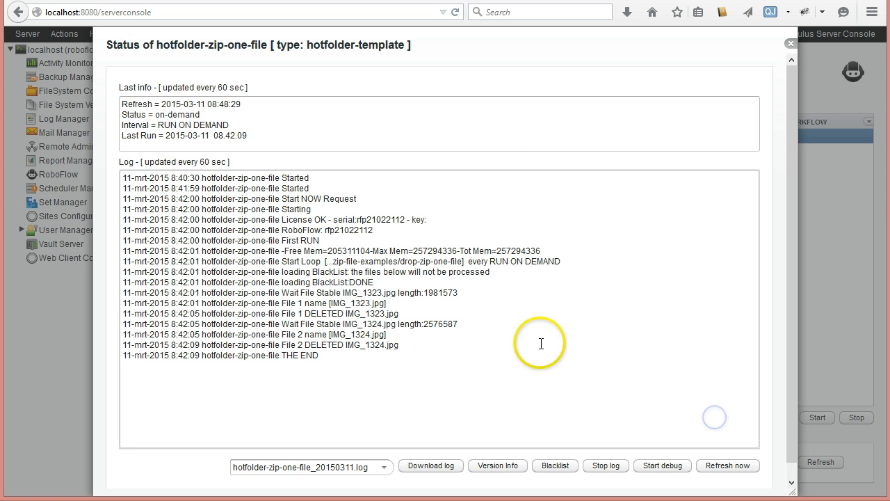
click(515, 463)
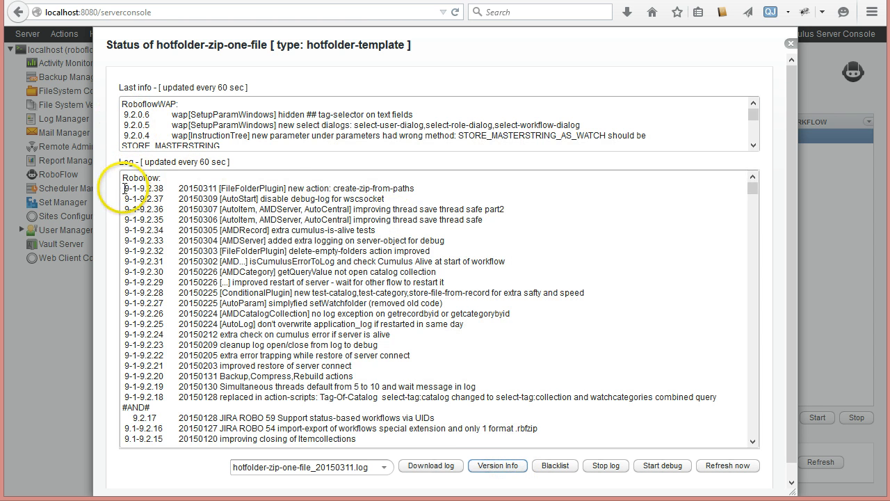
drag(123, 188, 159, 188)
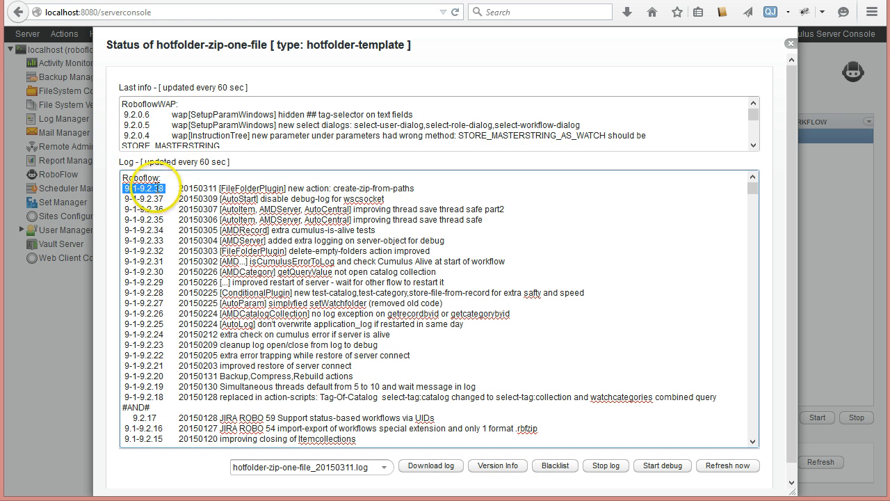
click(156, 188)
drag(139, 189, 449, 190)
click(197, 186)
click(451, 190)
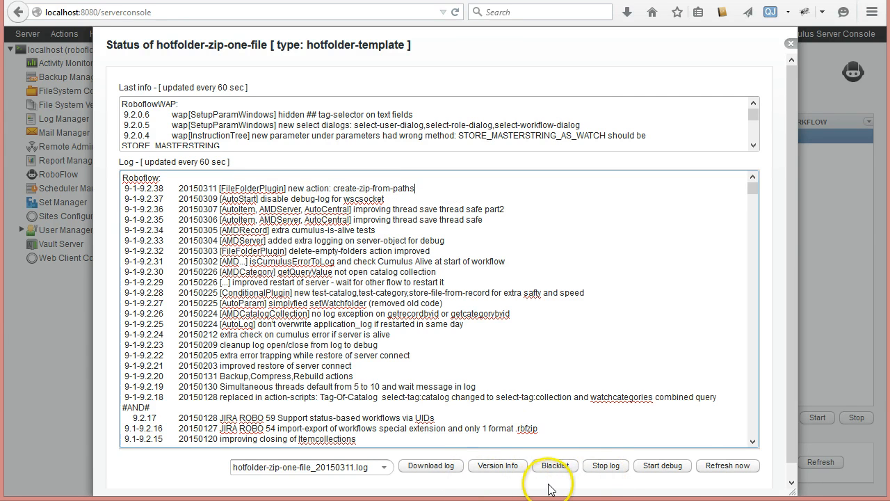
click(791, 43)
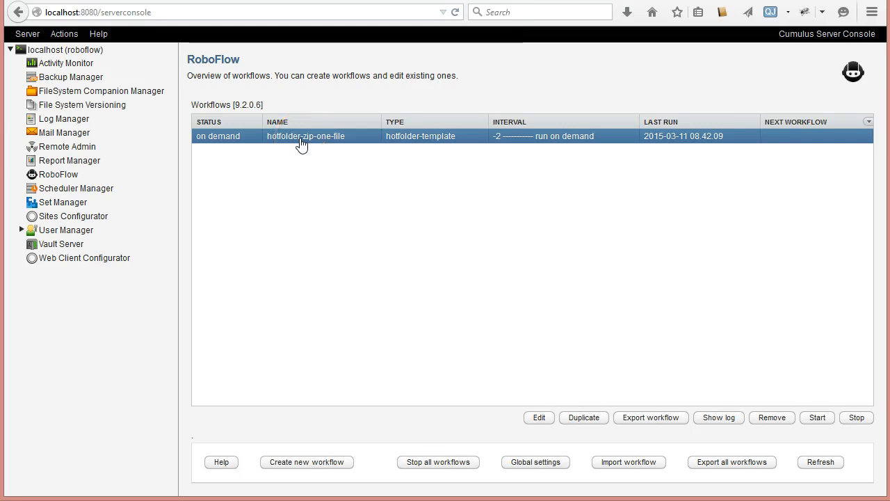
Step: Open the hotfolder-zip-one-file workflow's settings and review its general settings, parameters and action script for files
double_click(302, 139)
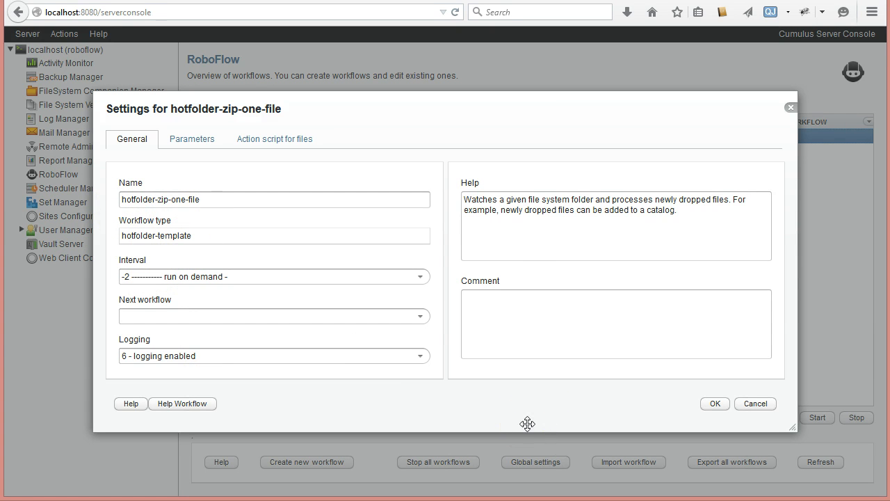
click(184, 138)
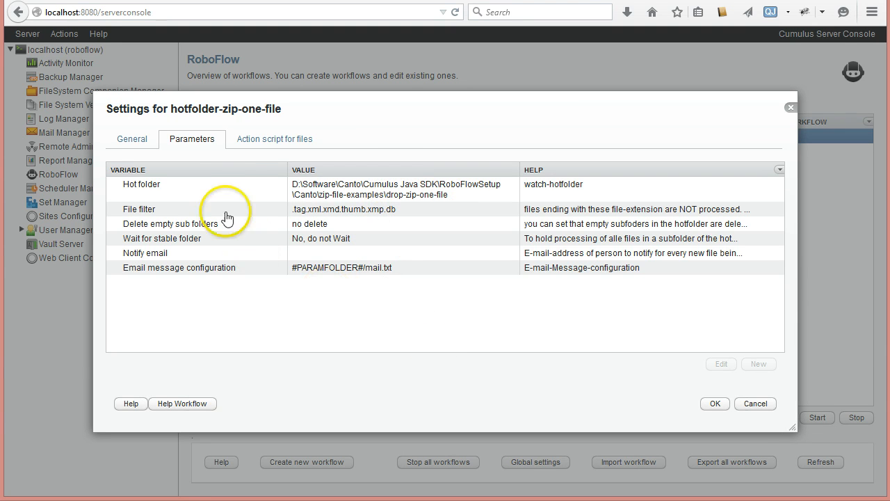
click(256, 140)
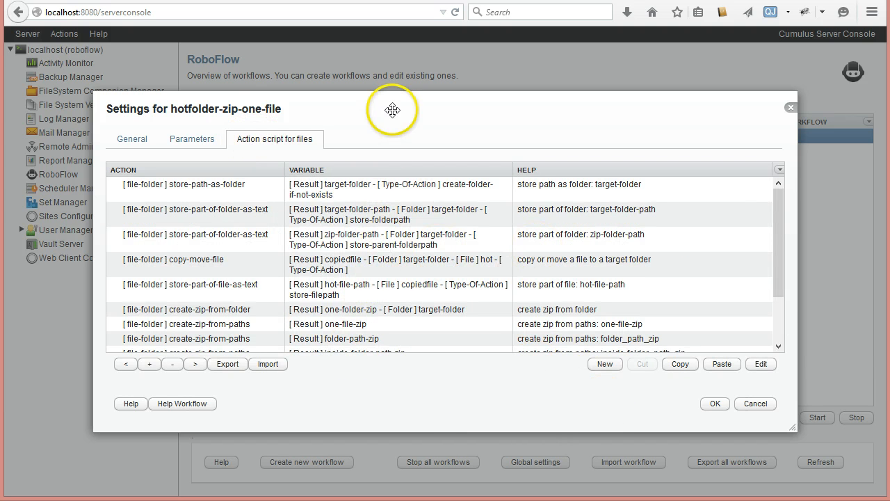
Step: Enlarge the settings dialog and extend the action script list until all of its actions fit
drag(391, 110, 364, 46)
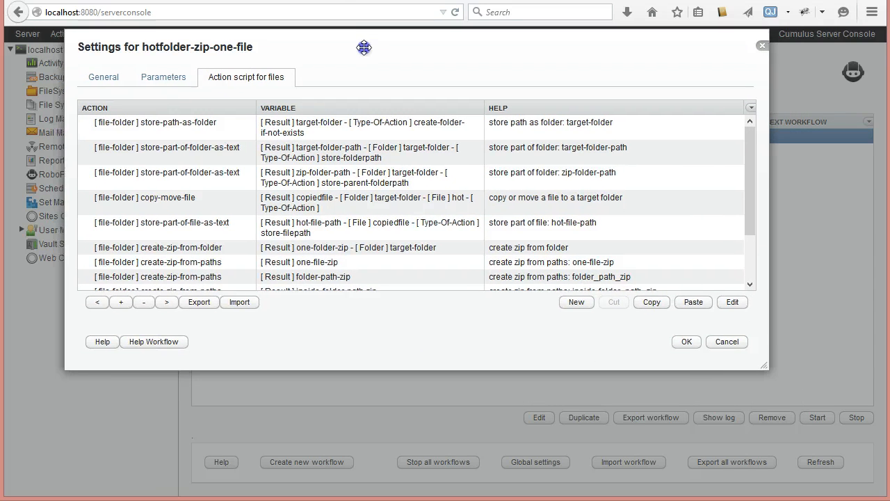
drag(768, 368, 808, 489)
click(120, 301)
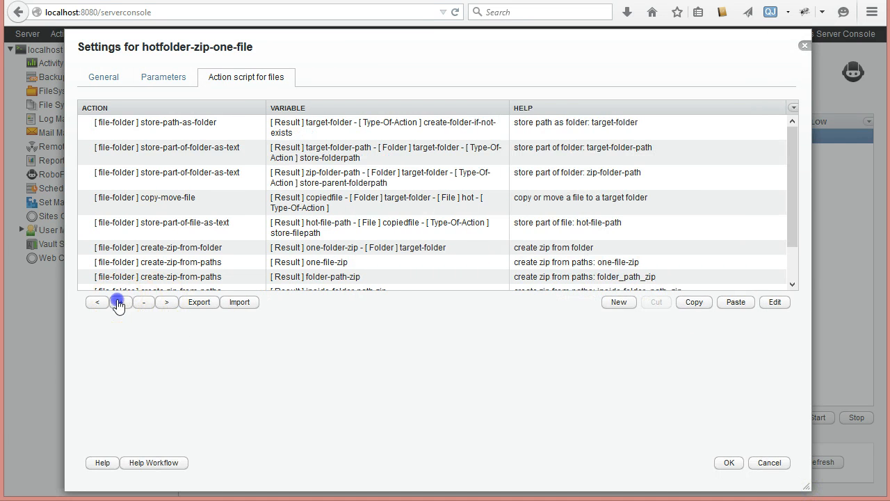
click(120, 354)
click(121, 406)
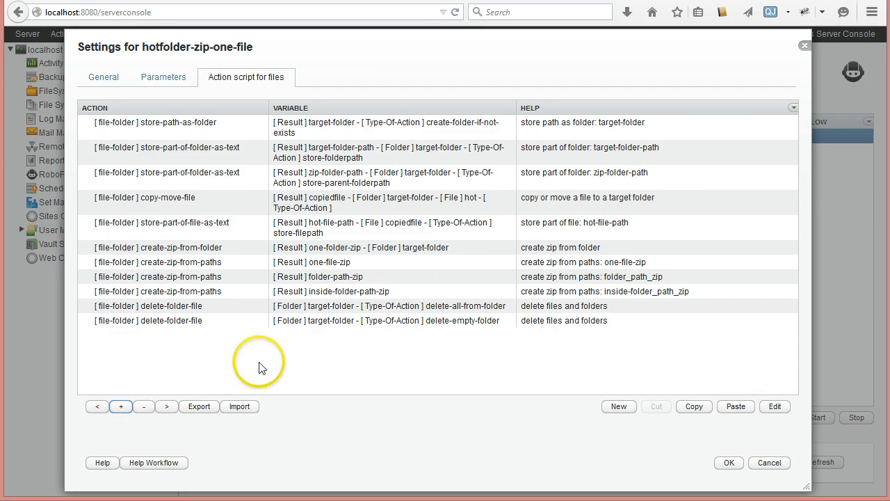
Step: Inspect the store-path-as-folder action, examining the target-zip-one-file and #DATETIME2# parts of its folder path, and leave it without changes
click(225, 130)
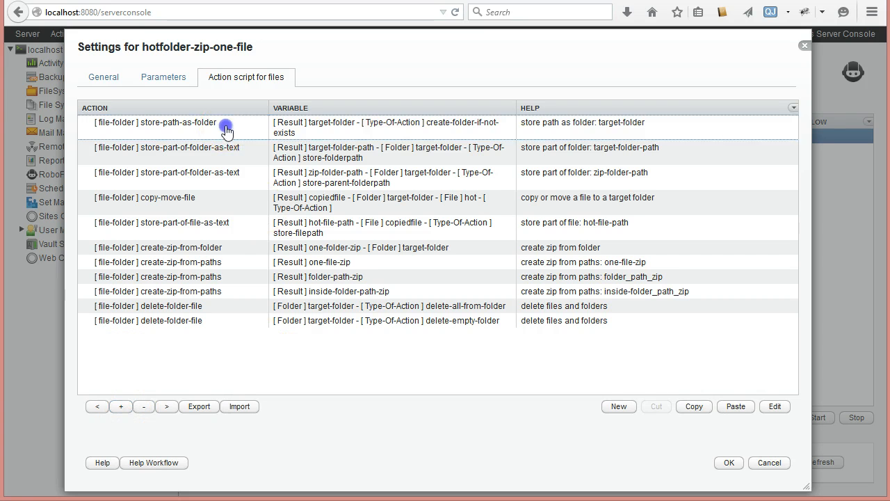
click(334, 132)
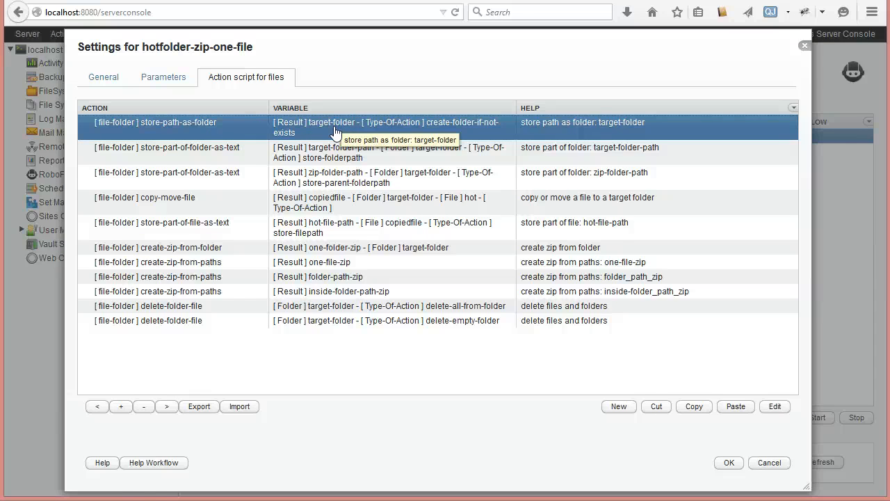
double_click(333, 132)
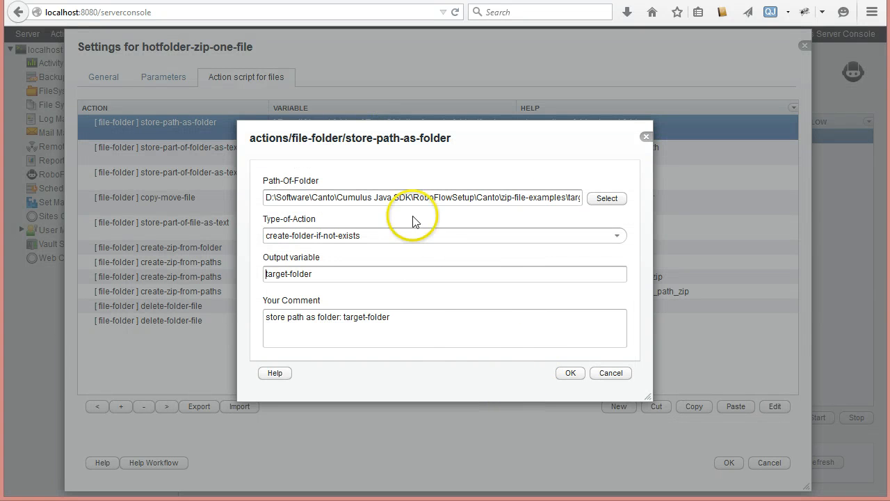
triple_click(367, 199)
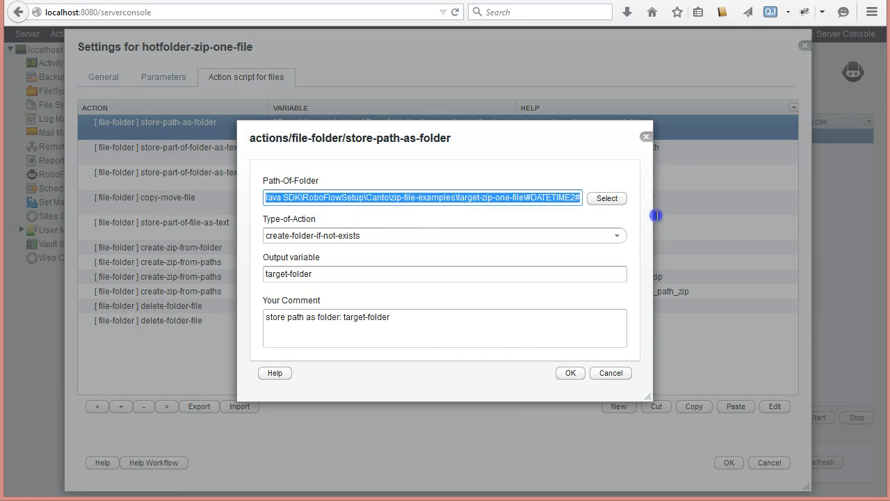
click(491, 198)
drag(473, 197, 525, 198)
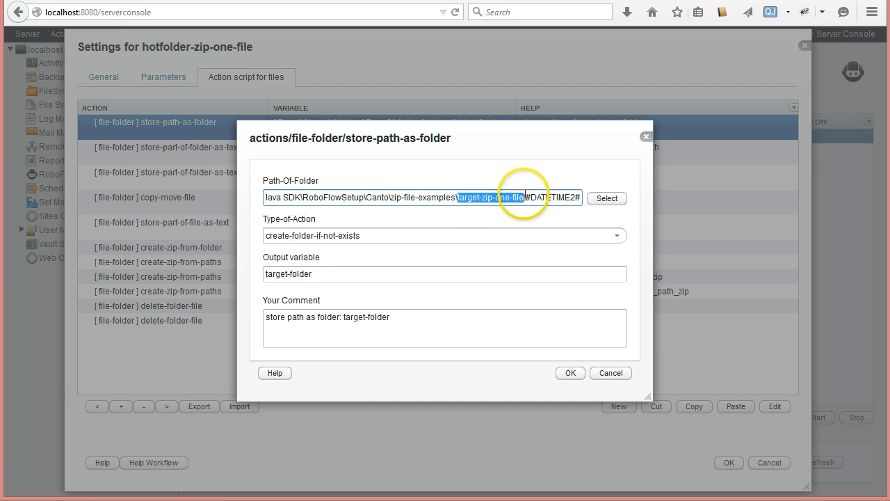
click(523, 197)
click(529, 197)
drag(528, 197, 583, 199)
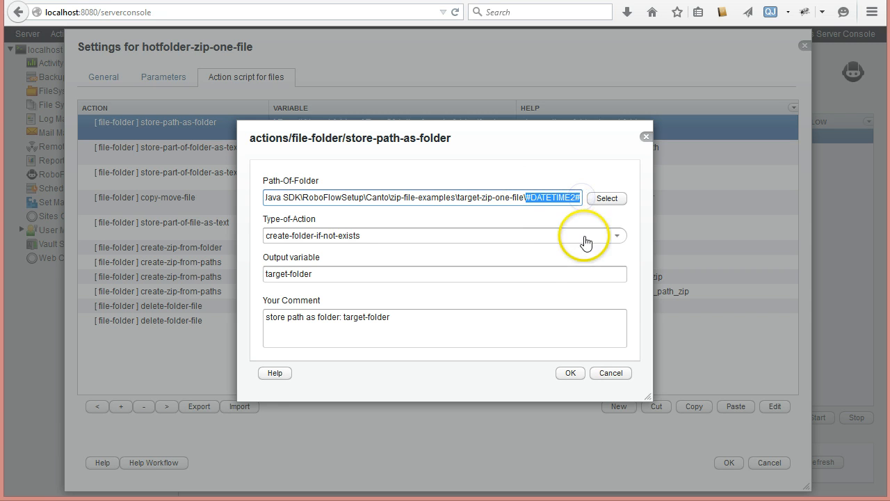
click(618, 375)
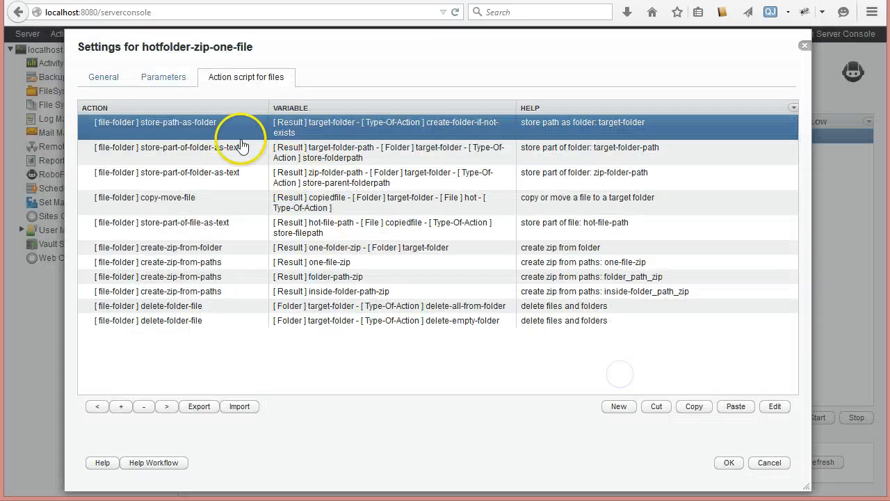
Step: Inspect the two store-part-of-folder-as-text actions for target-folder-path and zip-folder-path, closing each without changes
click(158, 154)
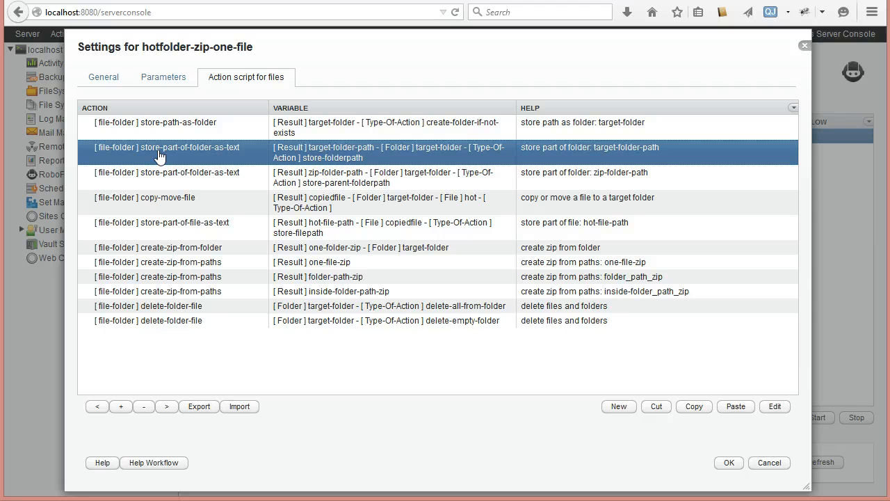
double_click(158, 154)
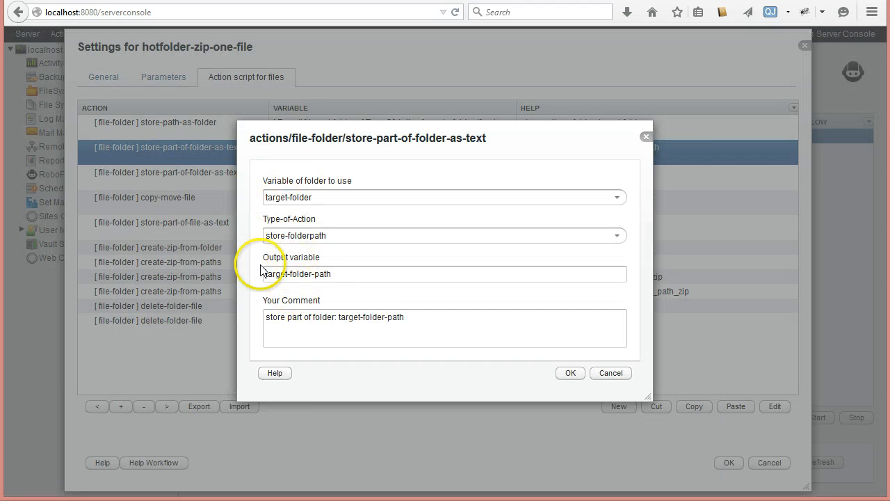
click(612, 374)
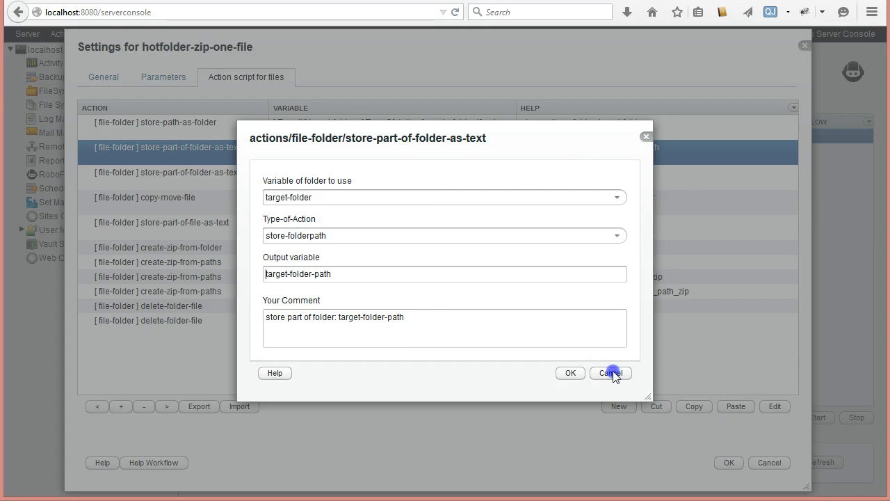
click(221, 179)
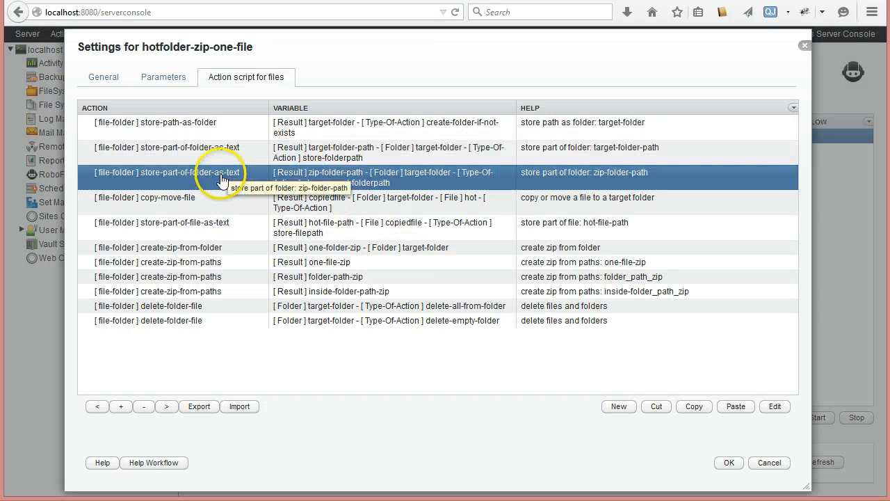
double_click(174, 177)
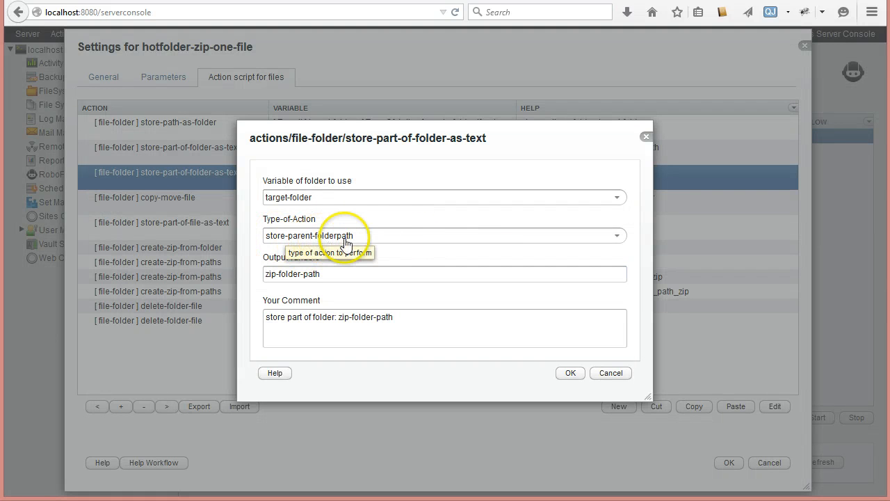
click(628, 377)
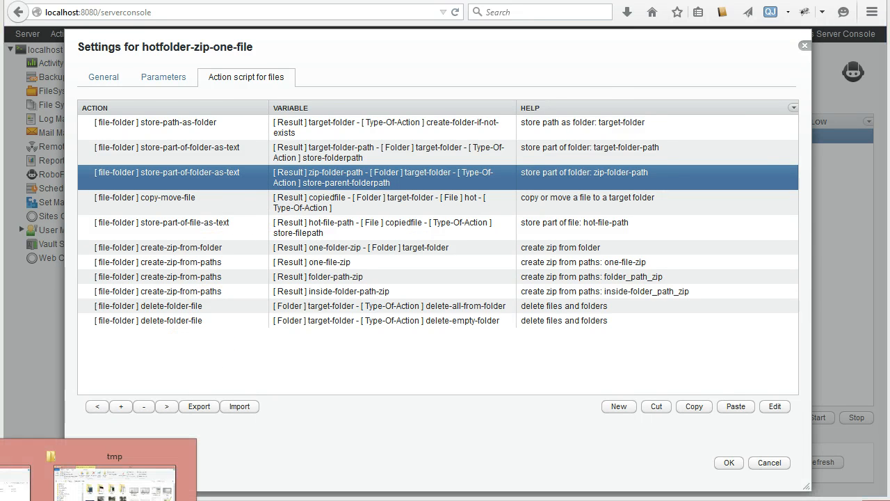
Step: Switch to File Explorer, go up to zip-file-examples and open the target-zip-one-file folder
click(63, 490)
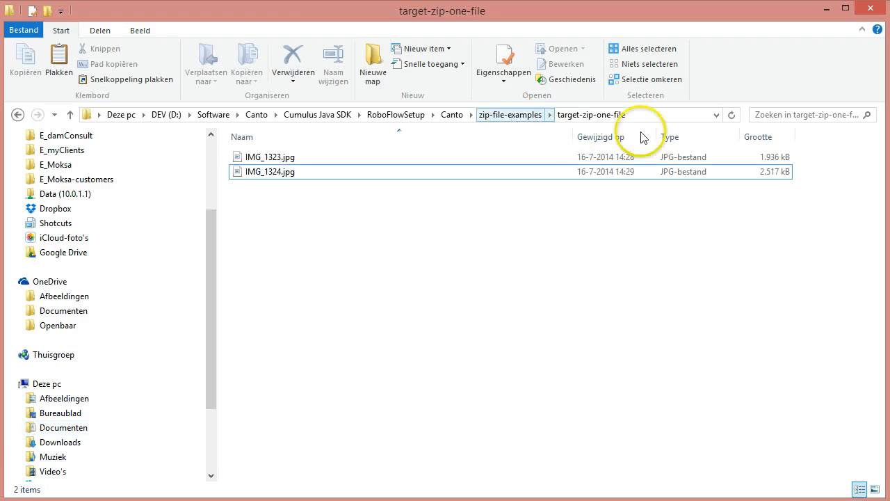
click(508, 117)
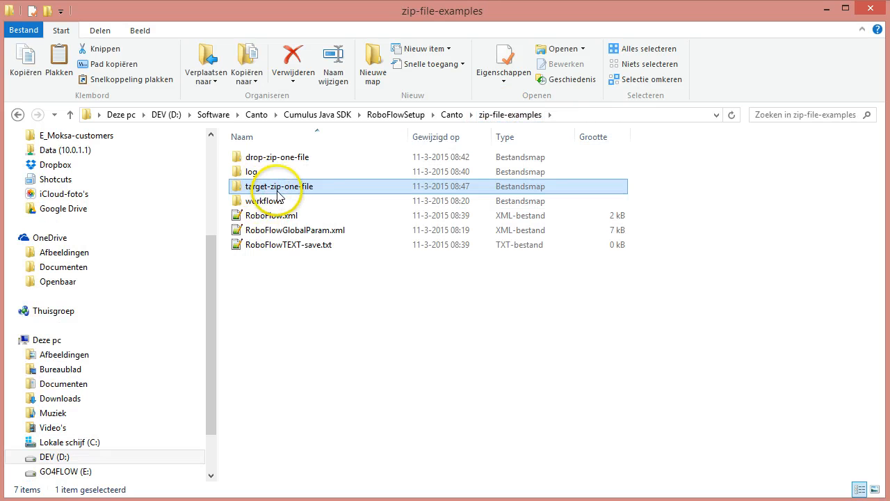
click(281, 189)
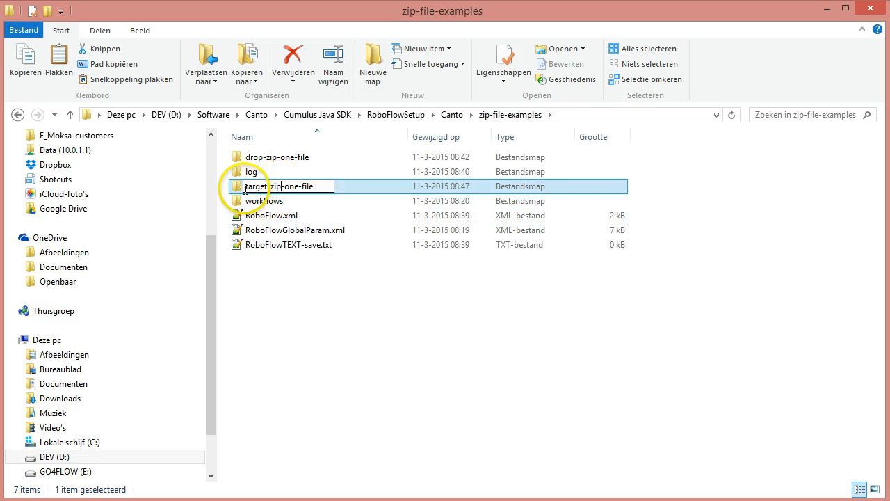
double_click(237, 189)
click(237, 189)
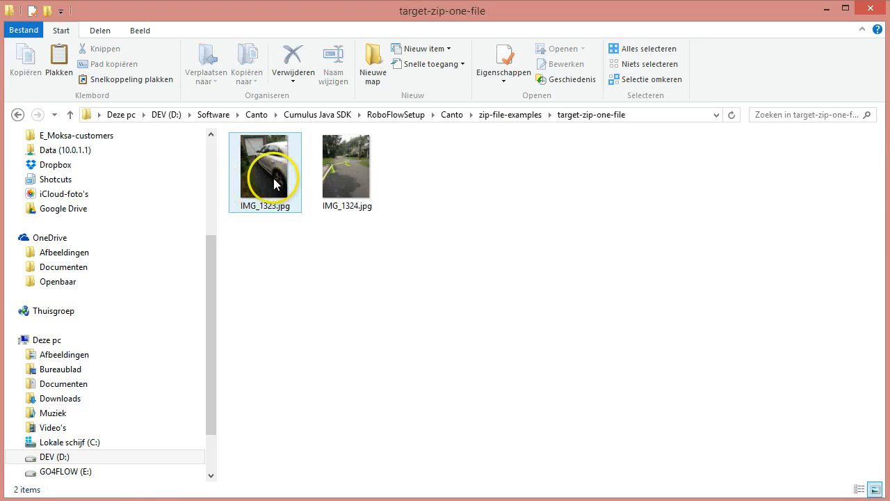
Step: Copy IMG_1323.jpg and IMG_1324.jpg from target-zip-one-file into the drop-zip-one-file folder
ctrl+click(363, 188)
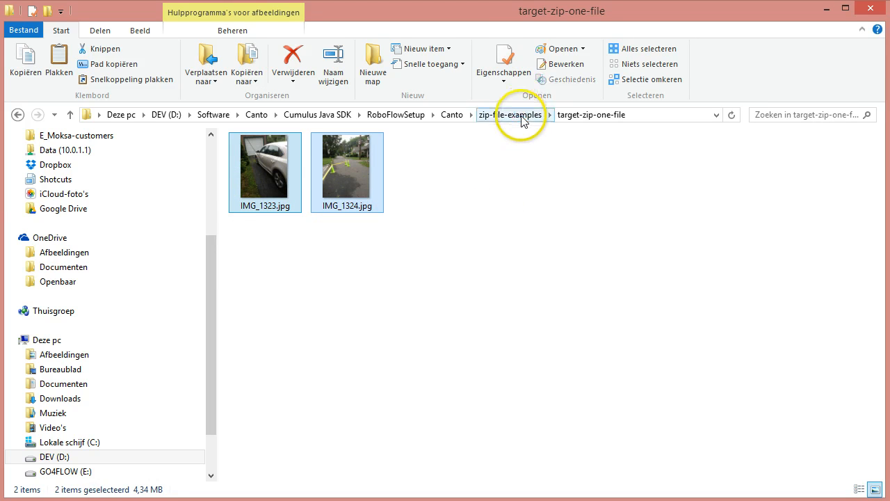
click(515, 115)
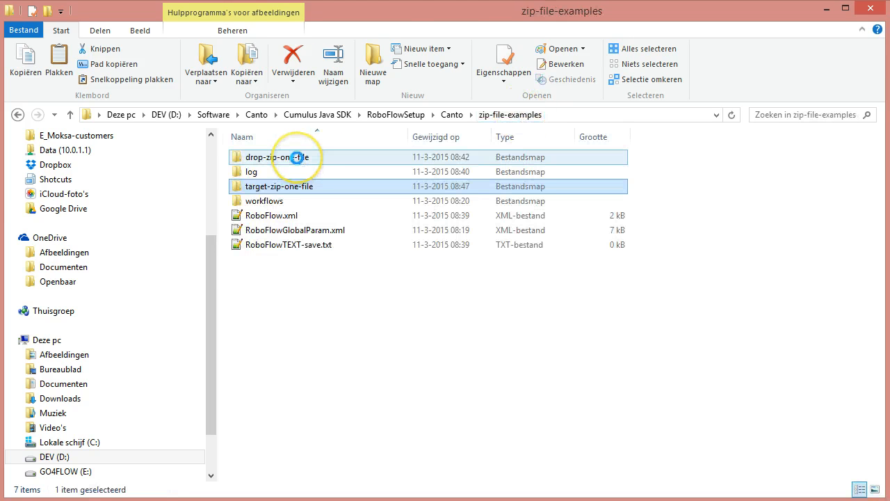
double_click(297, 162)
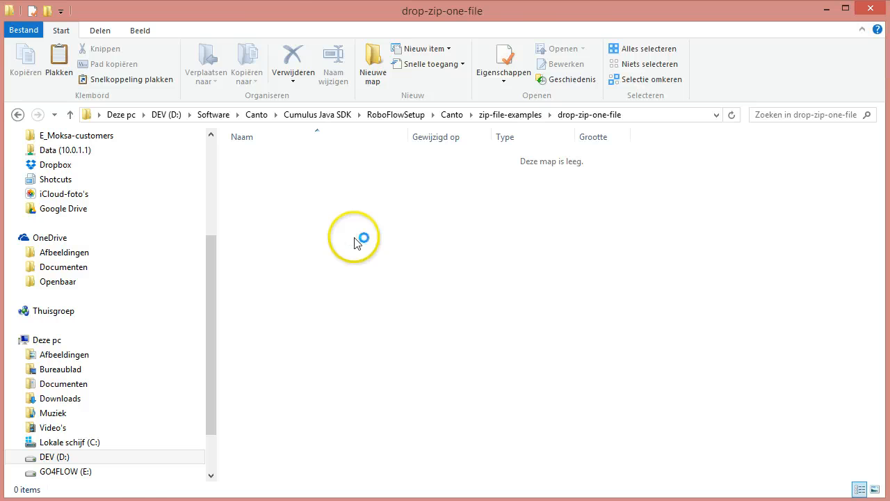
key(ctrl+v)
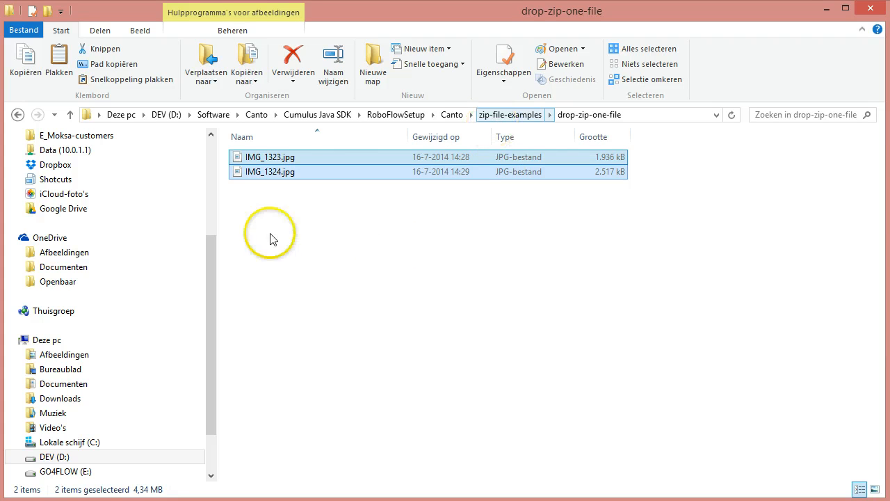
Step: Return to zip-file-examples and open the target-zip-one-file folder again
click(491, 114)
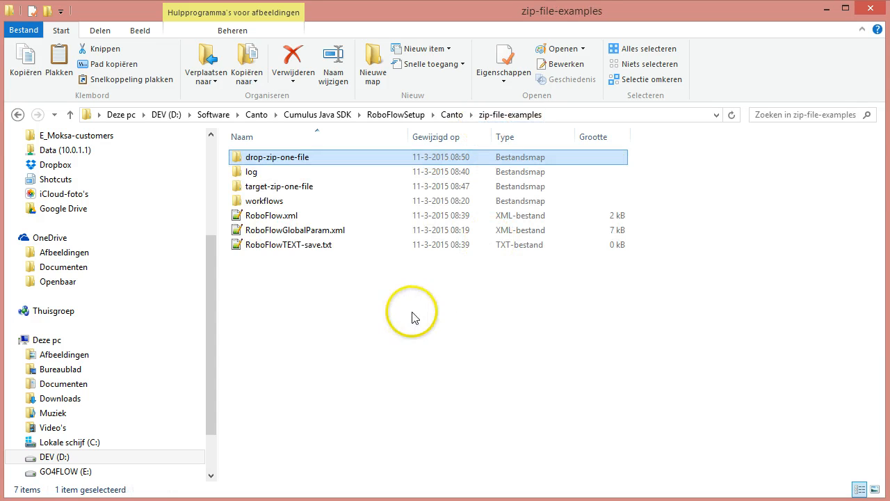
click(251, 189)
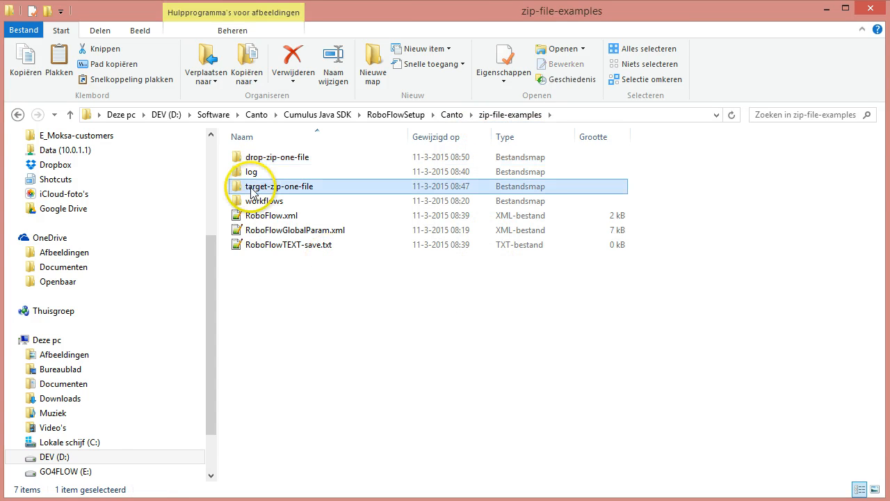
double_click(248, 187)
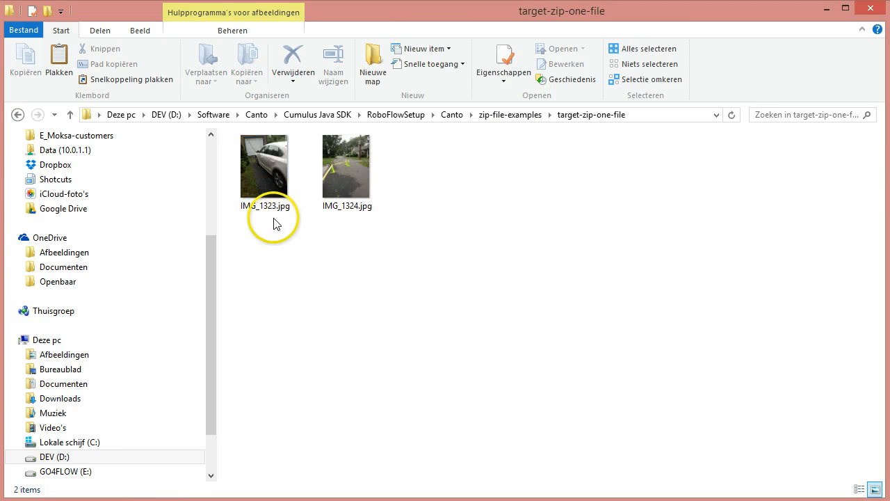
Step: Delete IMG_1323.jpg and IMG_1324.jpg from the target-zip-one-file folder
click(273, 195)
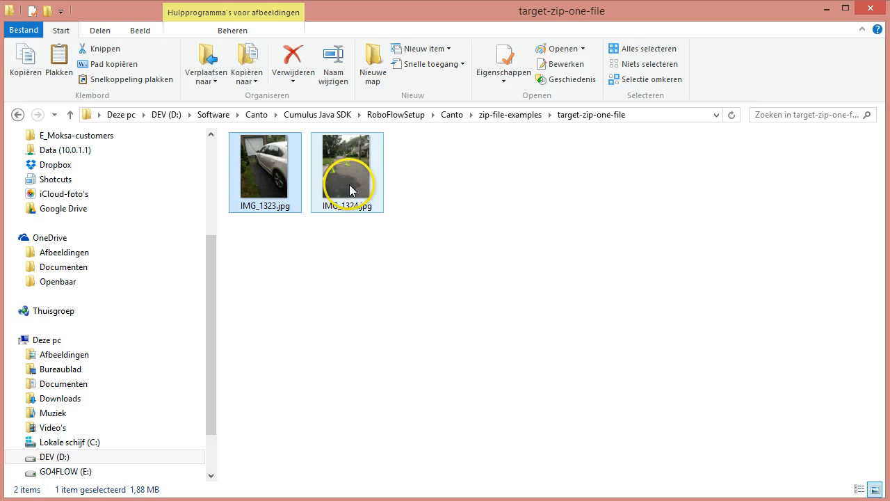
ctrl+click(349, 184)
key(Delete)
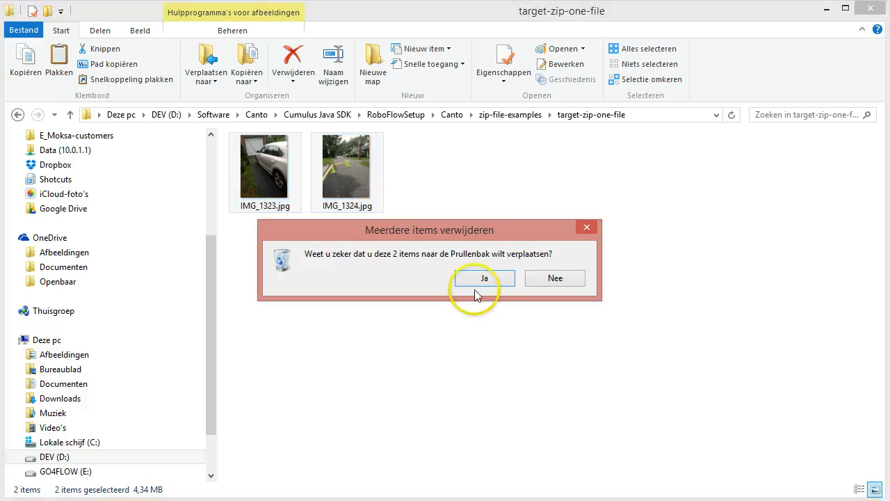
click(482, 279)
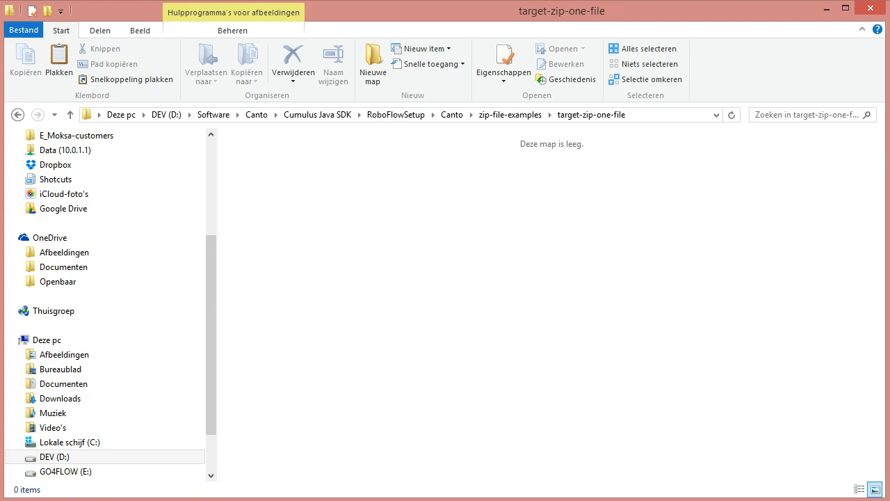
Step: Switch back to the RoboFlow settings in the browser and review the store-path-as-folder and two store-part-of-folder-as-text actions in the script
mouse_move(39, 500)
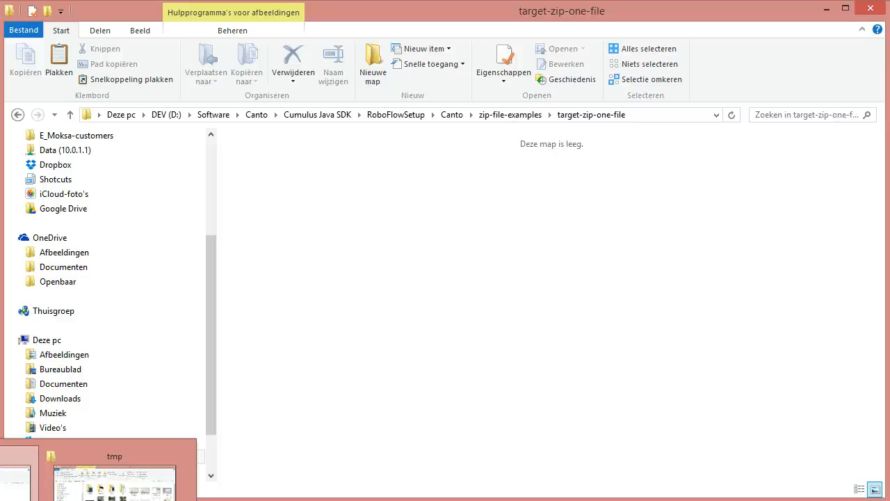
click(61, 498)
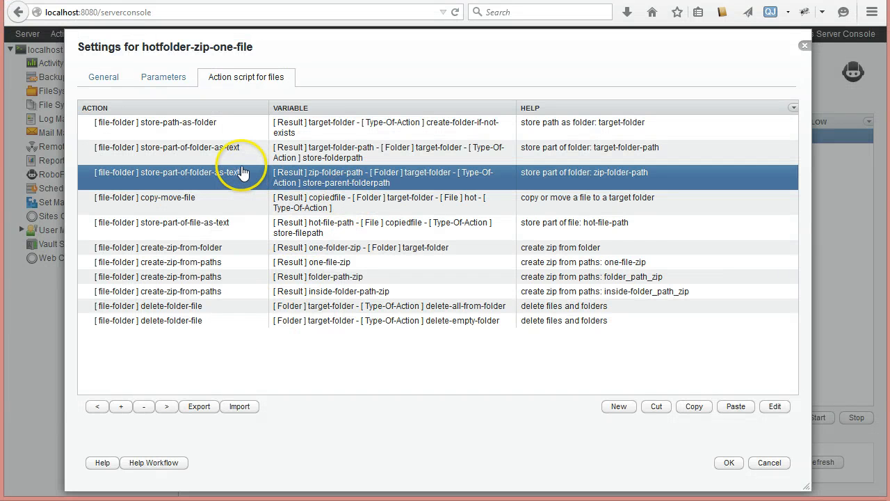
click(208, 125)
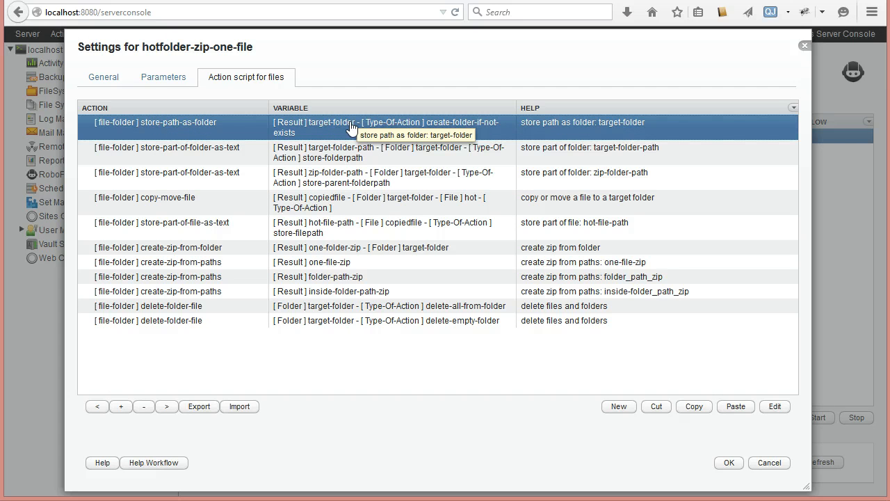
click(213, 147)
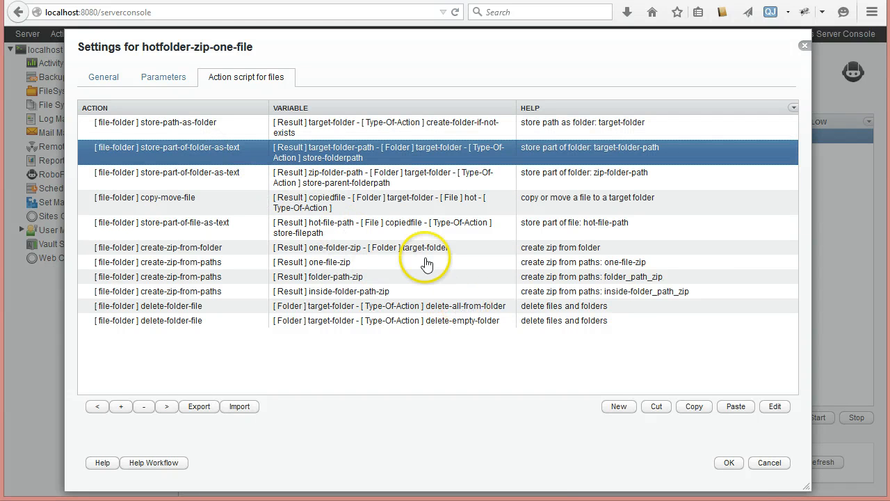
click(174, 180)
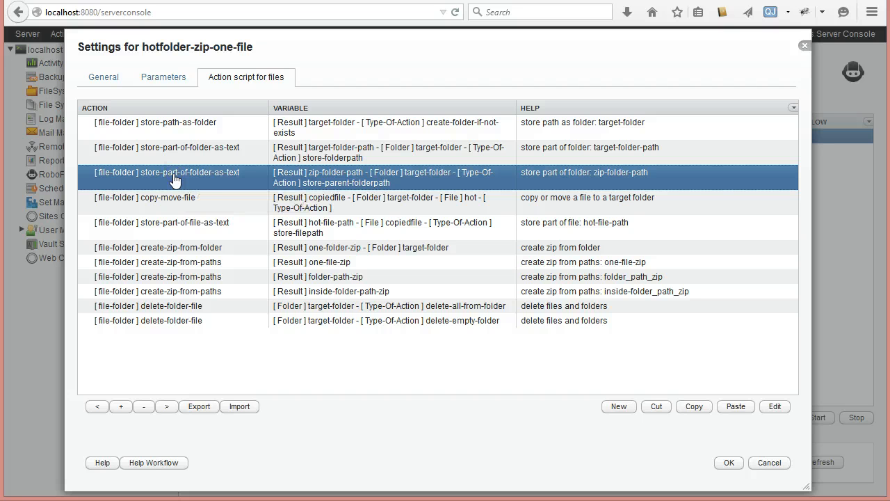
Step: Inspect the settings of the copy-move-file and store-part-of-file-as-text actions, closing each without changes
click(211, 204)
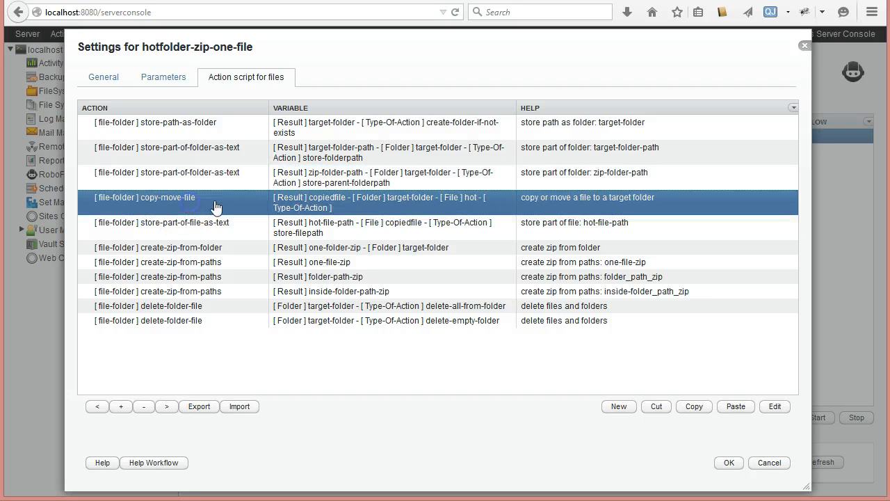
double_click(172, 202)
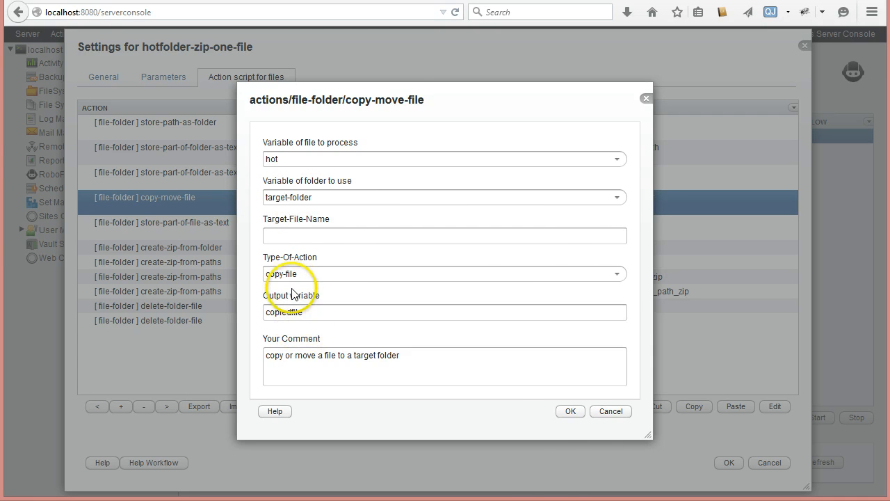
click(609, 412)
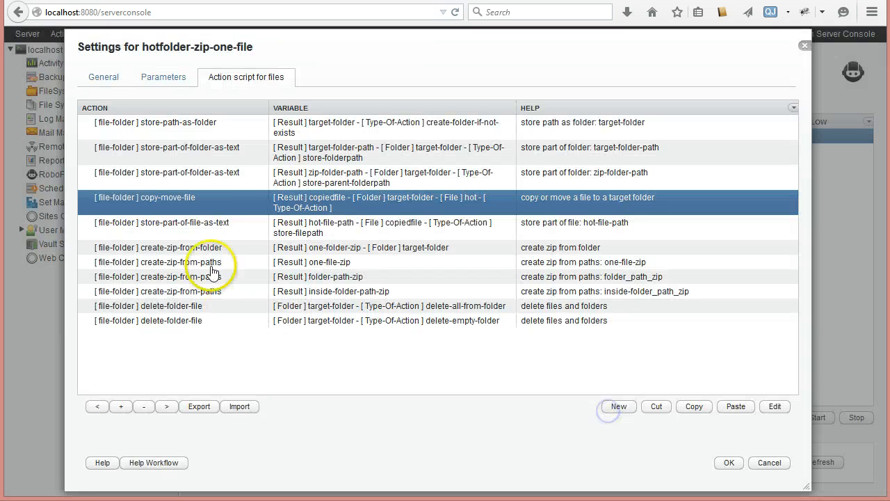
double_click(197, 230)
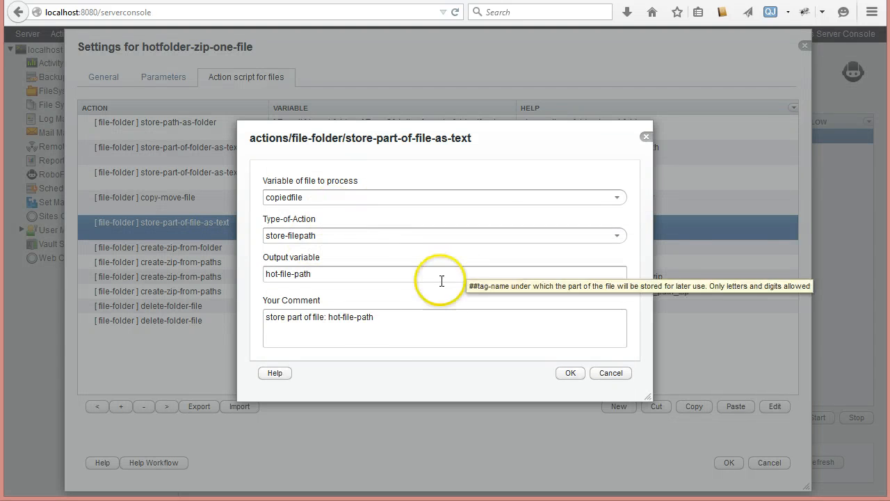
click(602, 379)
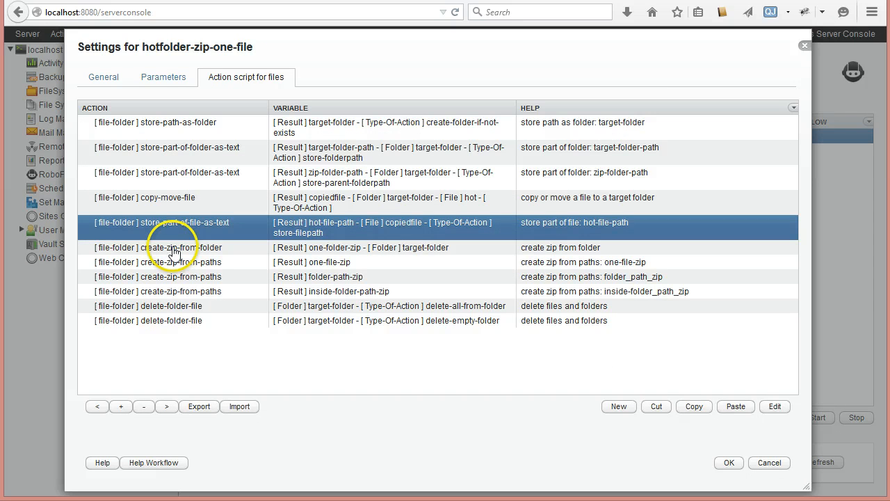
Step: Examine the create-zip-from-folder action's source folder, zip path and output variable, and close it without changes
click(174, 252)
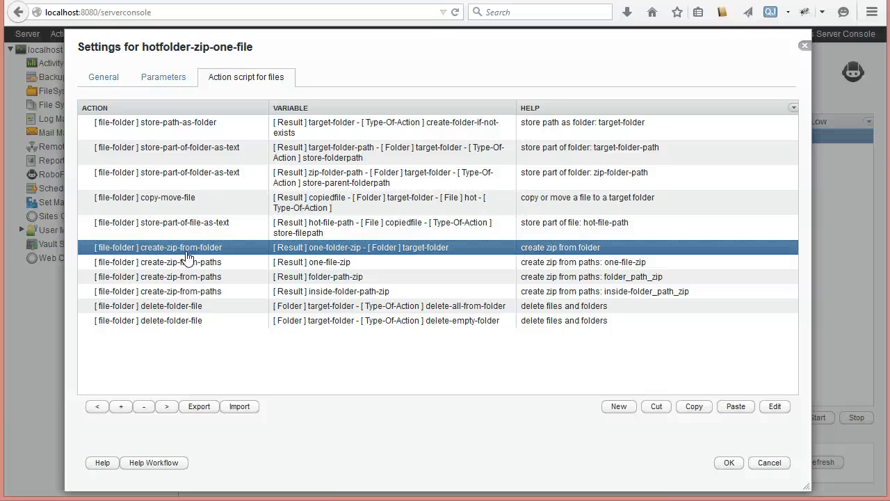
click(172, 250)
double_click(172, 250)
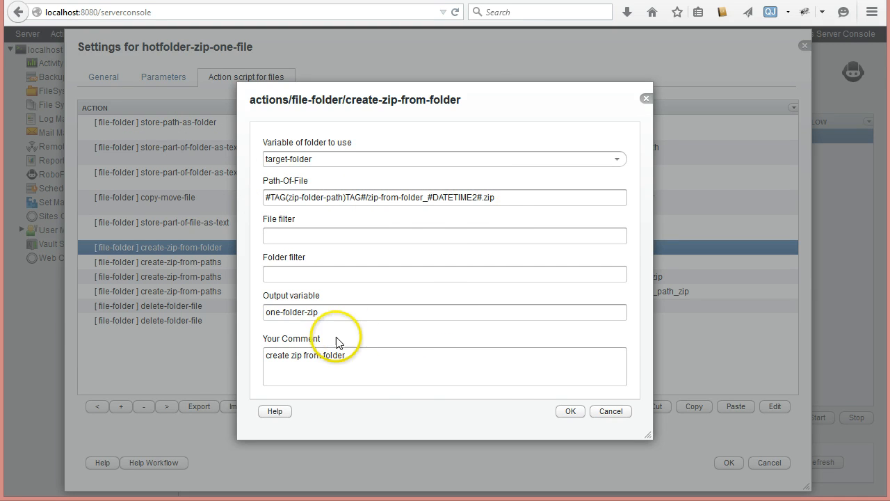
click(611, 411)
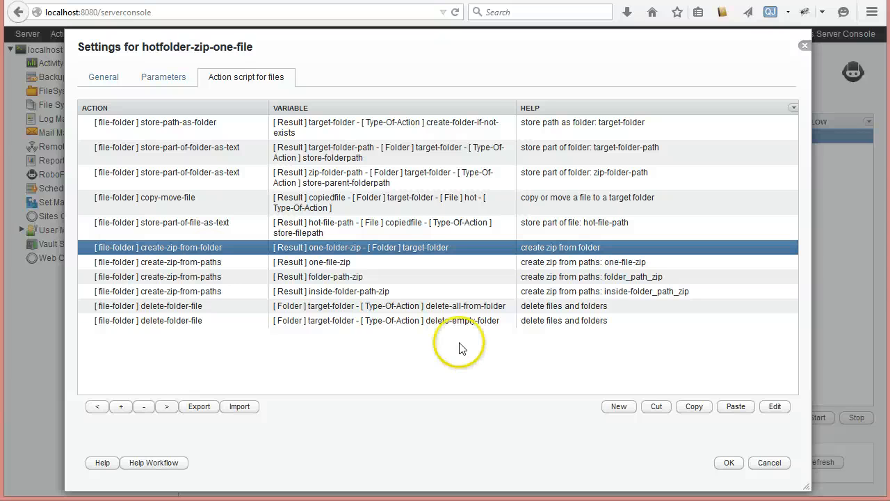
Step: Examine the source path and zip path of the create-zip-from-paths action for one-file-zip, and close it without changes
click(186, 266)
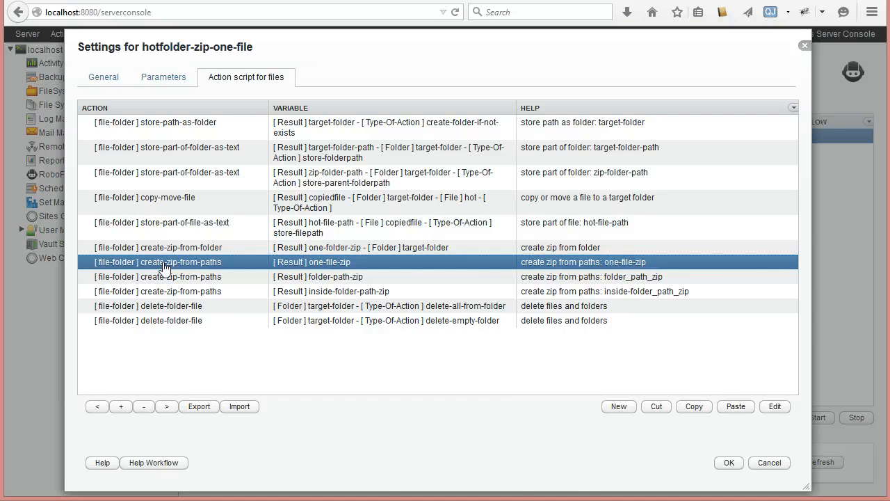
double_click(164, 267)
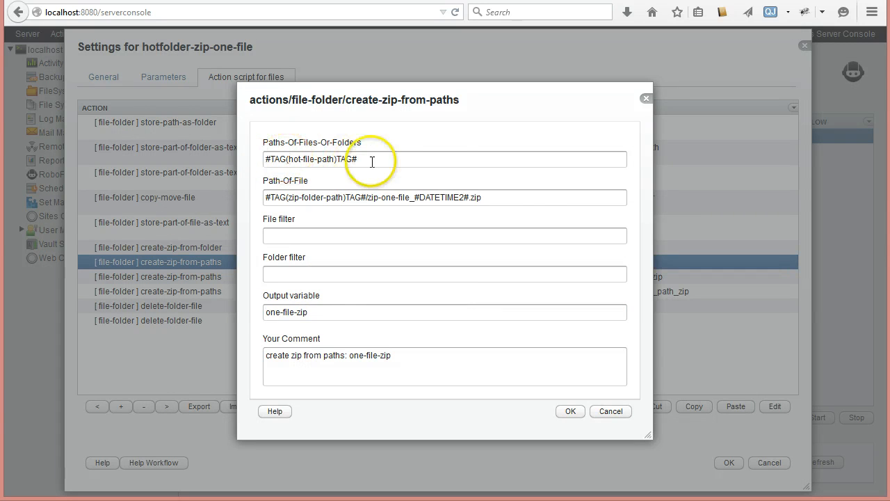
mouse_move(421, 162)
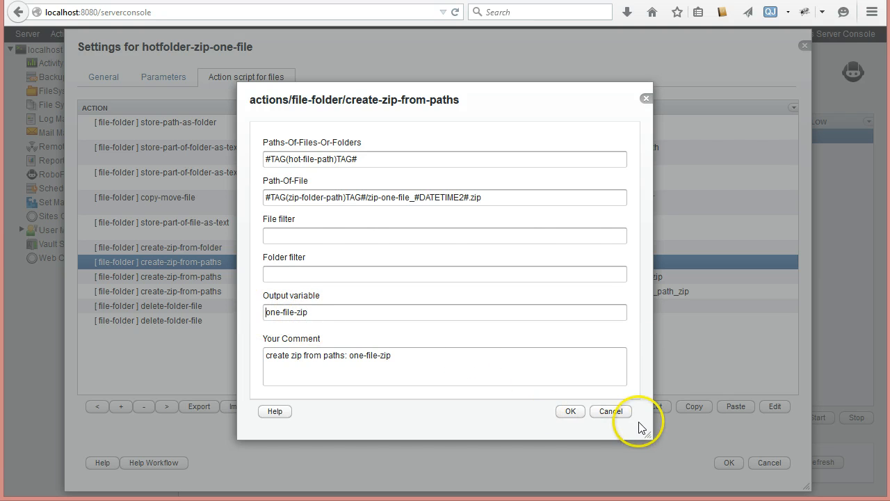
click(617, 411)
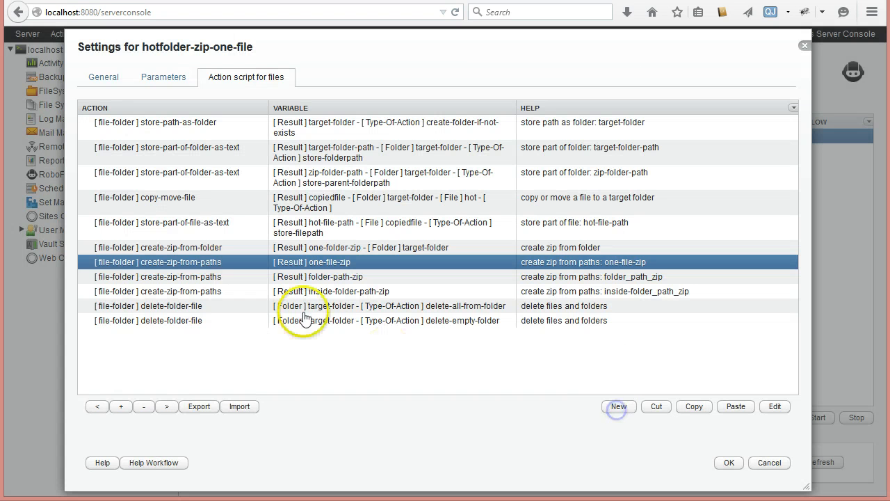
Step: Compare the source and zip paths of the create-zip-from-paths actions for folder-path-zip and inside-folder-path-zip, closing each one
double_click(311, 278)
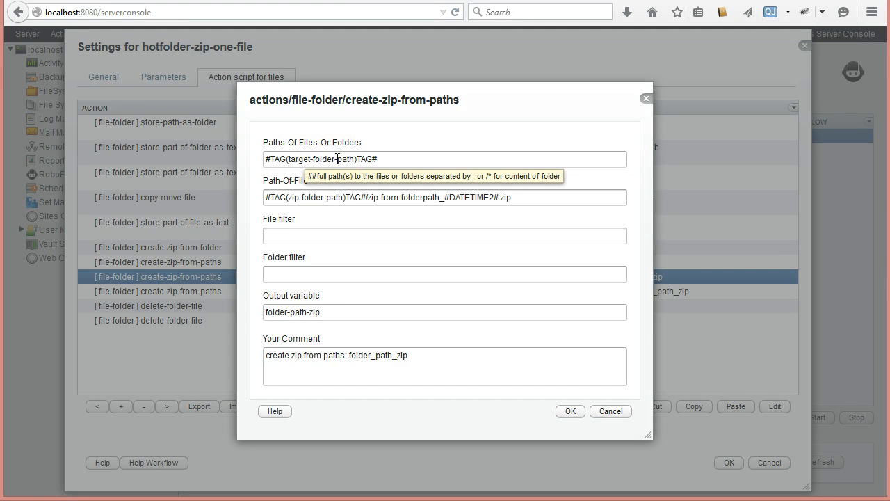
click(338, 199)
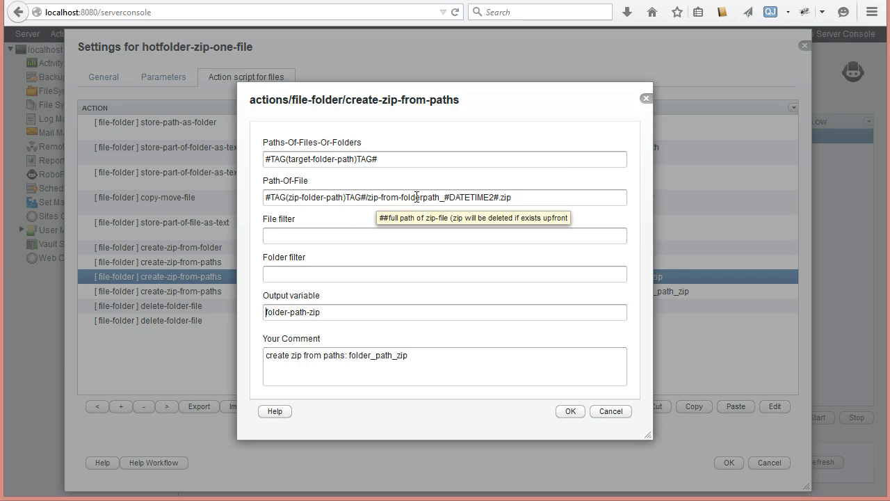
click(327, 159)
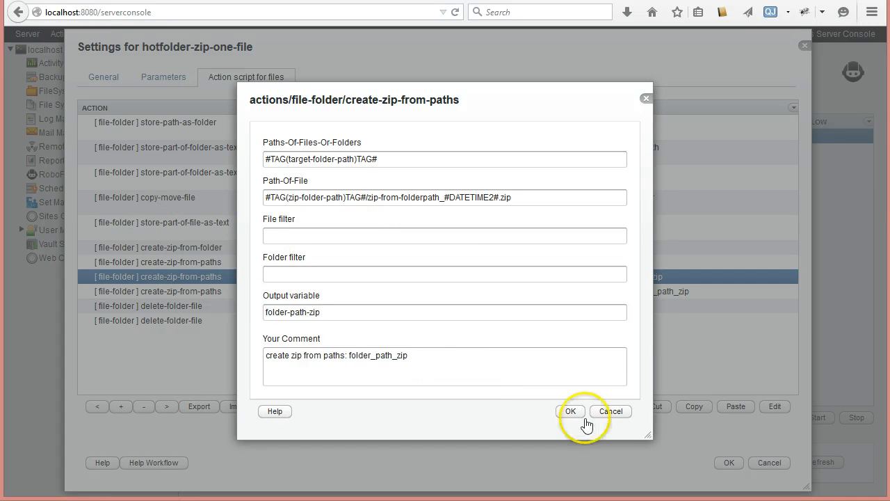
click(611, 411)
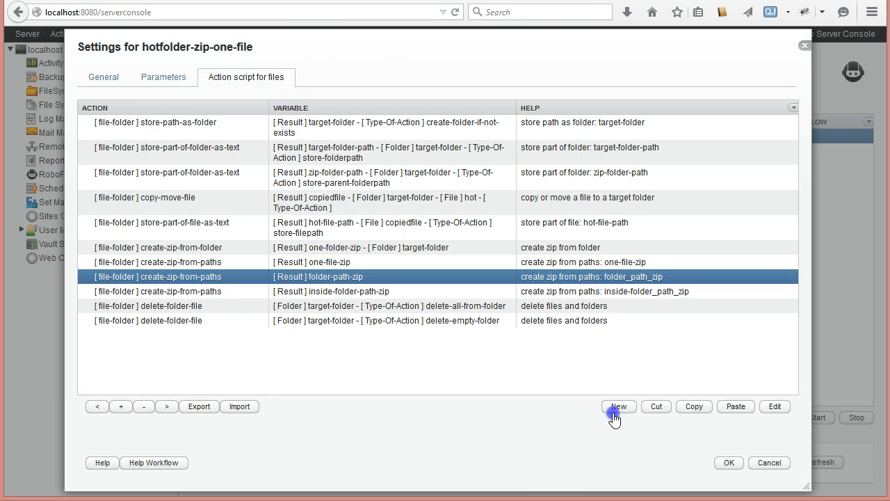
double_click(199, 292)
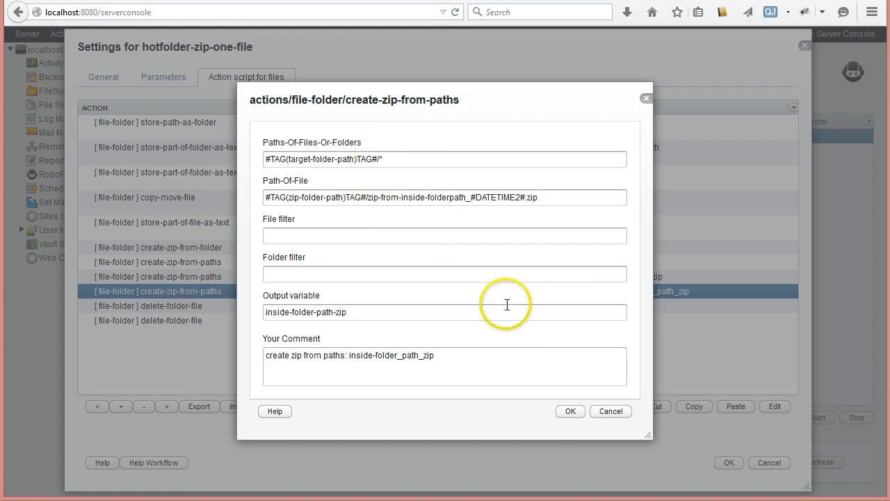
click(571, 411)
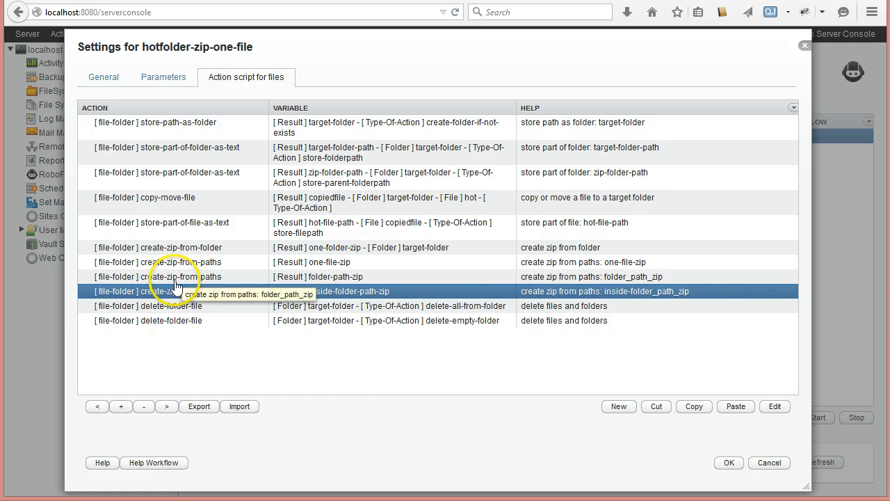
Step: Review the result variables of the four zip-creating actions in the action script list
click(323, 250)
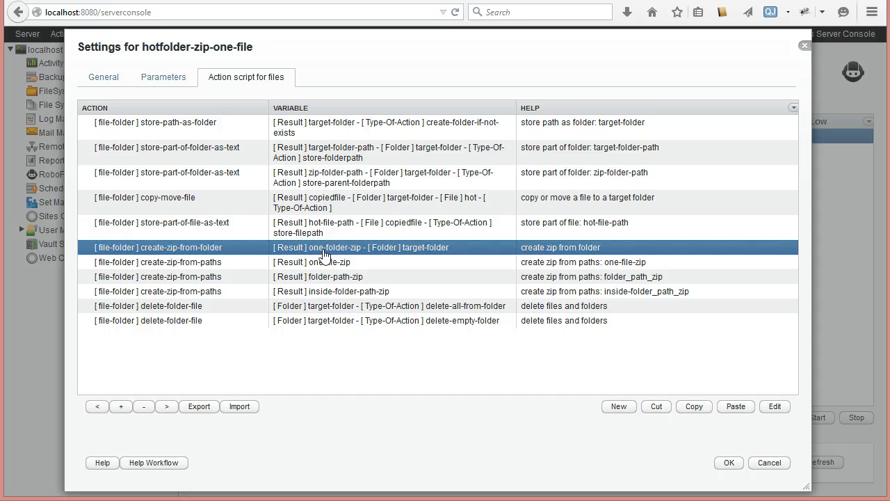
click(325, 261)
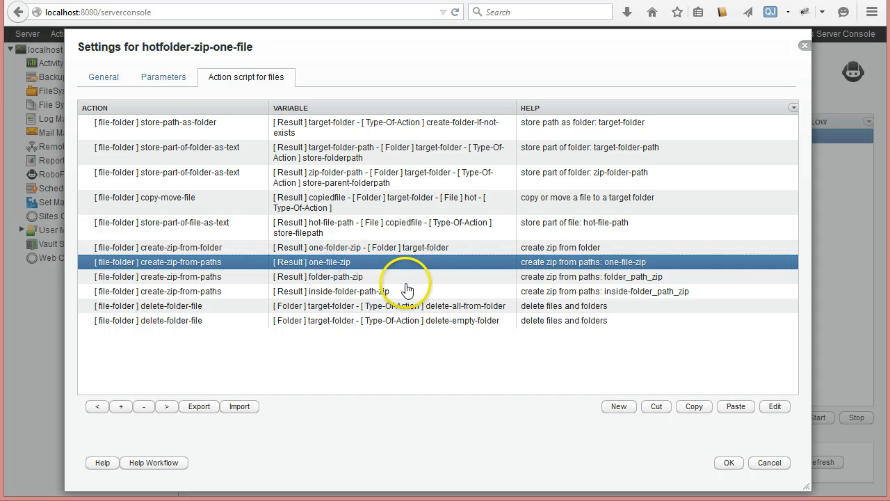
click(339, 281)
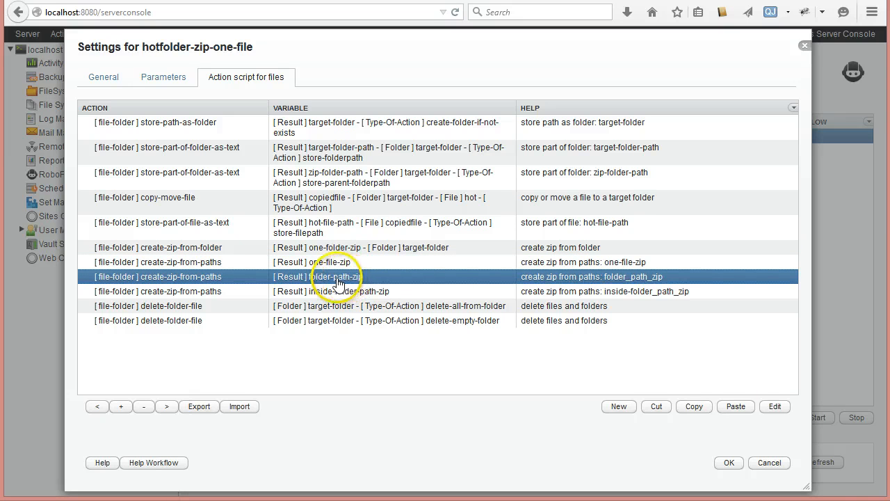
click(341, 252)
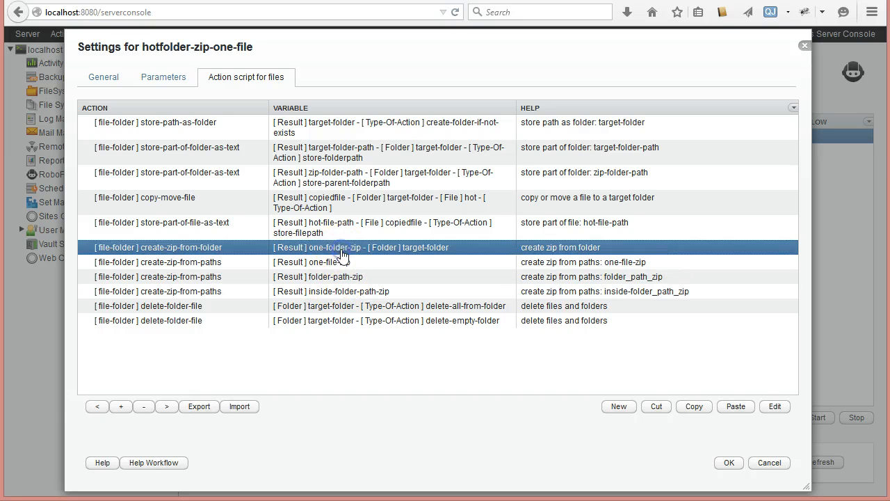
click(331, 279)
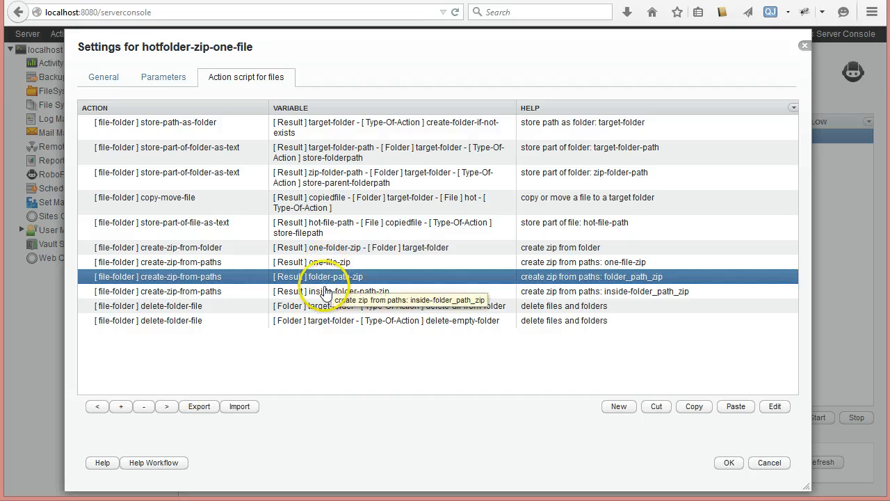
click(325, 294)
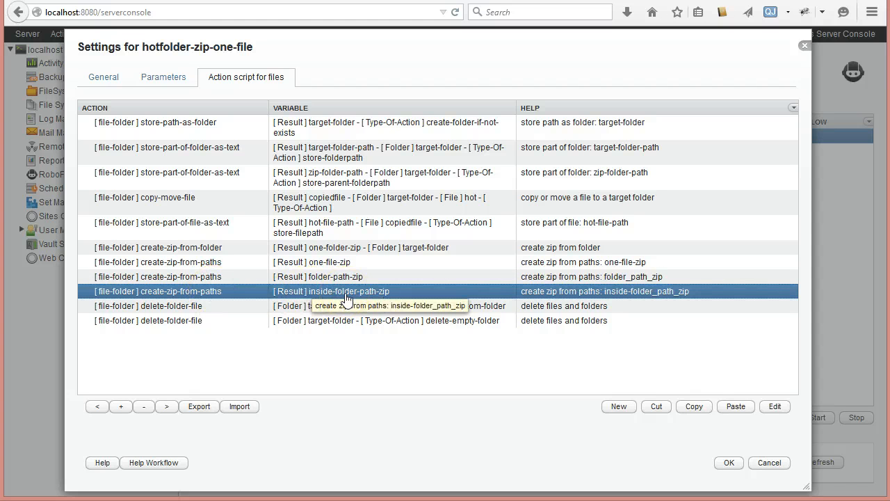
Step: Review the two delete-folder-file actions and save the hotfolder-zip-one-file workflow settings
click(213, 308)
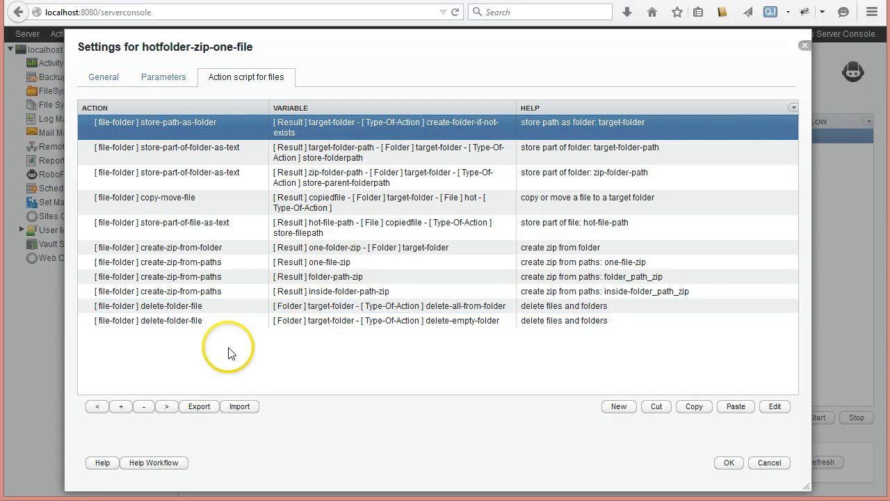
click(189, 322)
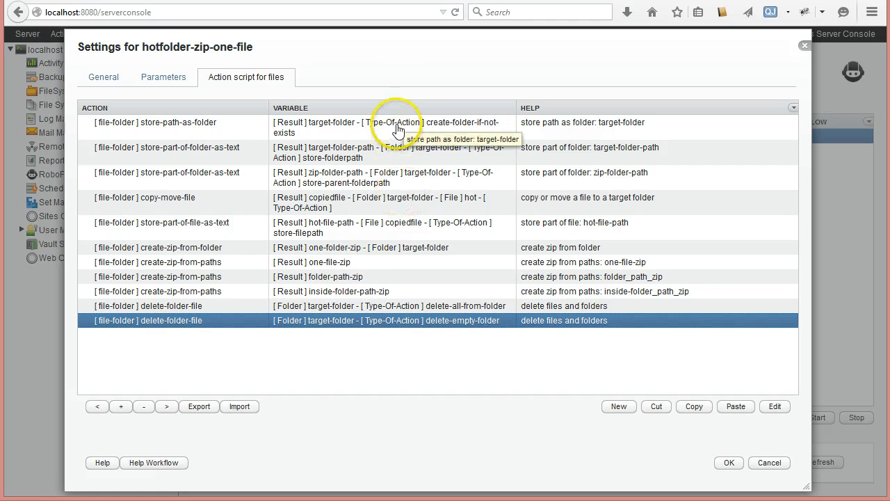
click(721, 463)
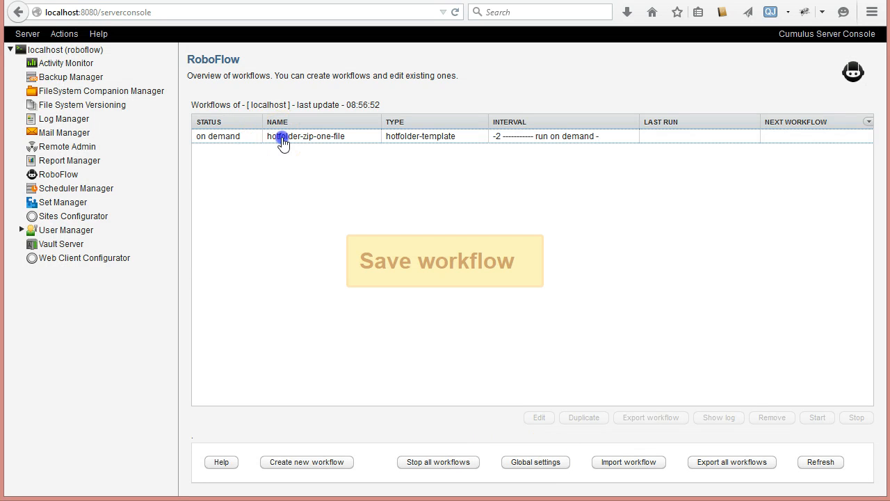
Step: Check the images waiting in the drop-zip-one-file folder in File Explorer, and start the hotfolder-zip-one-file workflow in RoboFlow
click(282, 139)
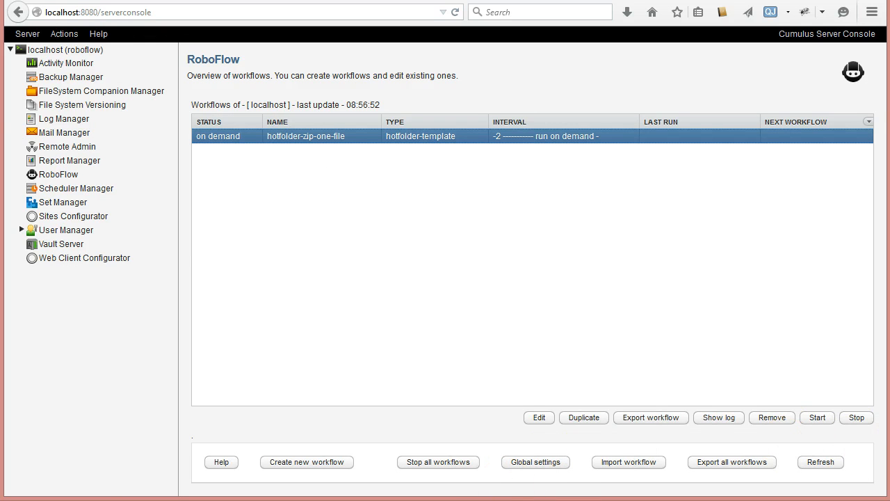
click(50, 500)
click(79, 489)
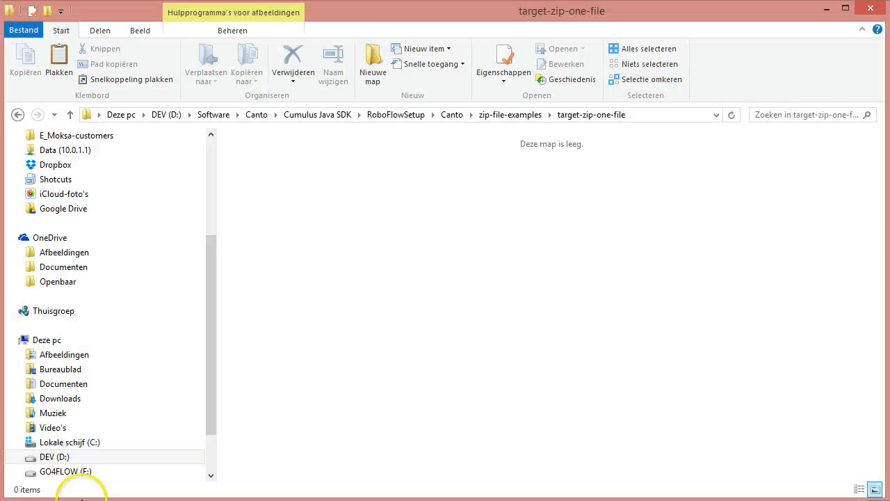
click(511, 114)
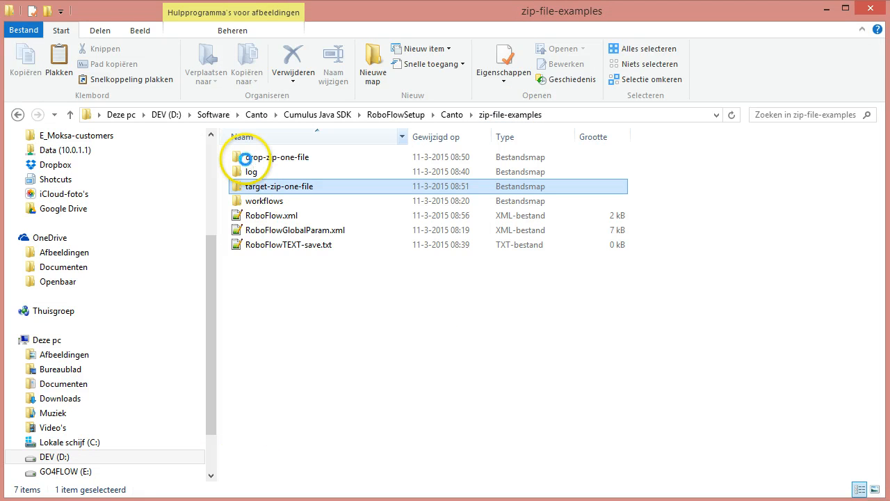
double_click(246, 158)
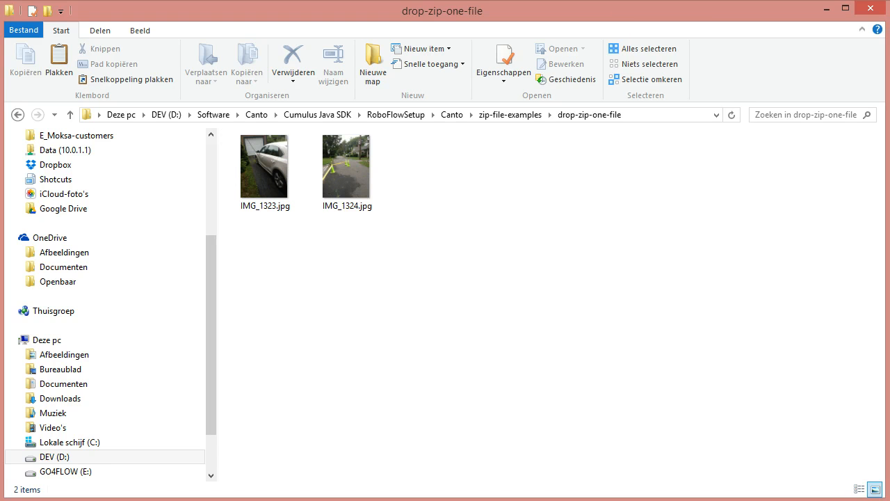
key(alt+Tab)
click(819, 419)
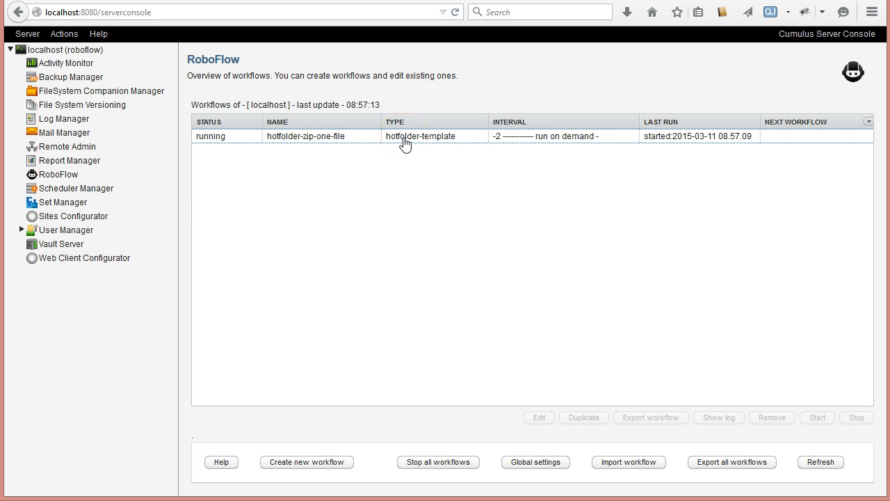
Step: Open the log of the hotfolder-zip-one-file workflow and read through the entries of its run
click(405, 144)
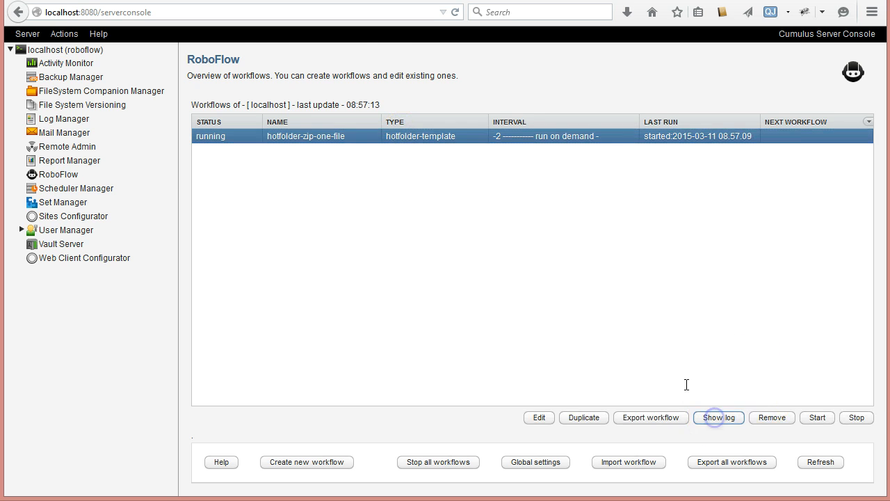
click(719, 417)
drag(269, 293, 441, 360)
click(441, 360)
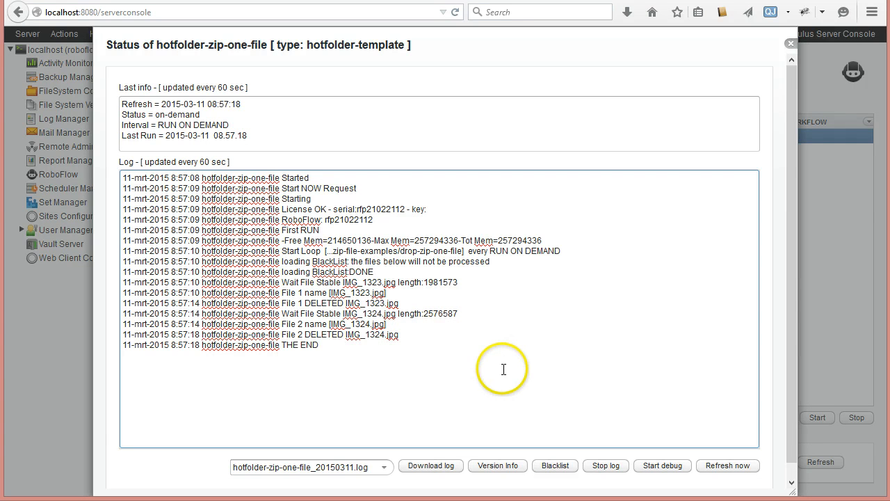
Step: Switch to File Explorer, check the drop-zip-one-file folder, and open the target-zip-one-file folder
click(15, 500)
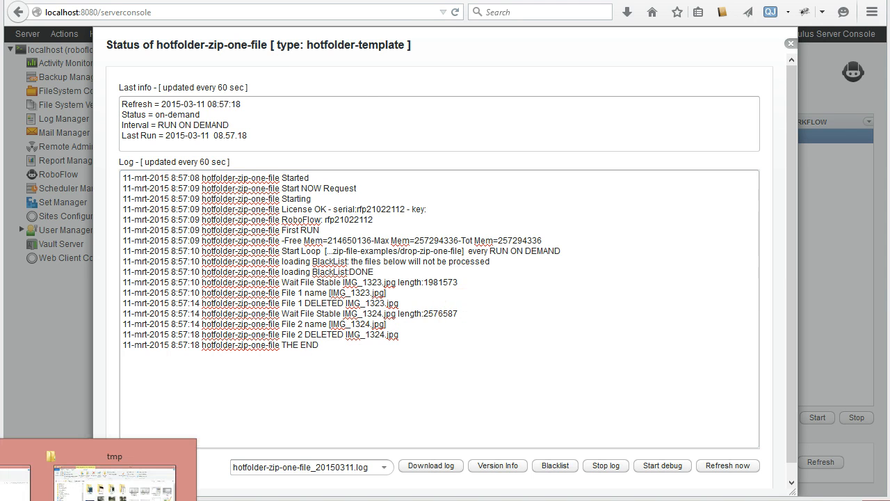
click(15, 480)
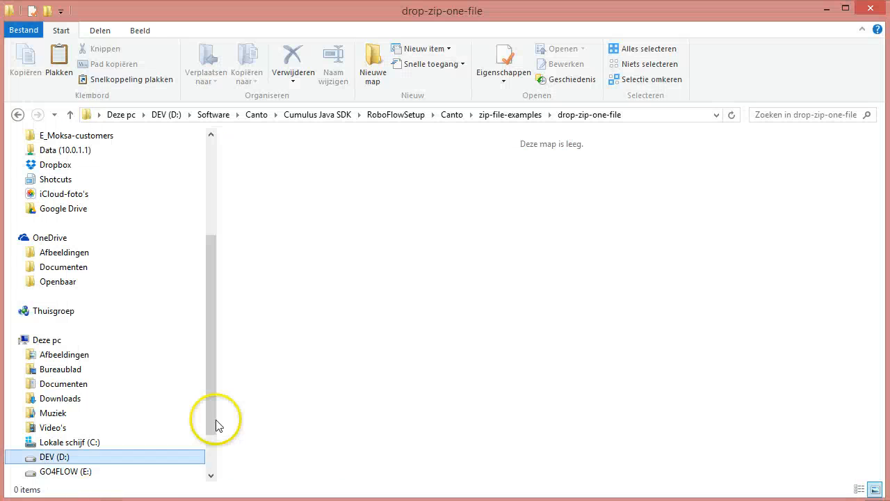
click(505, 118)
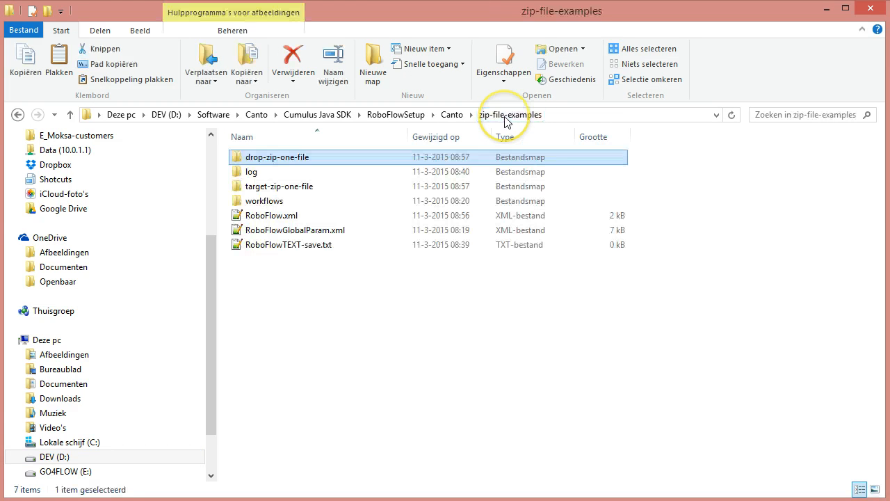
click(255, 191)
double_click(256, 196)
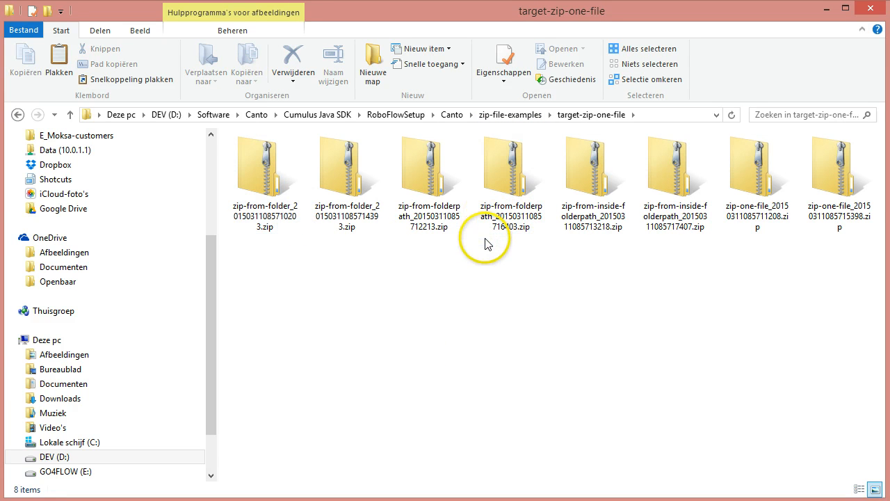
Step: Show the target-zip-one-file folder in Details view and widen the name column to fit the full zip file names
click(145, 32)
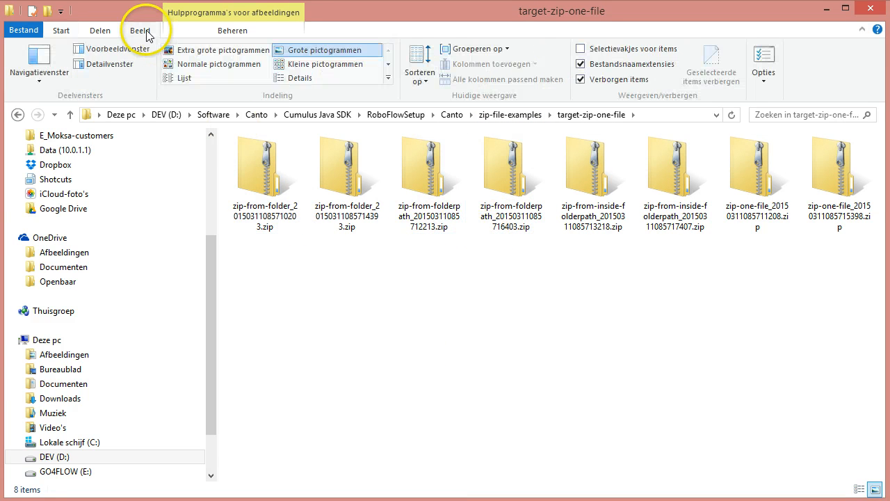
click(297, 80)
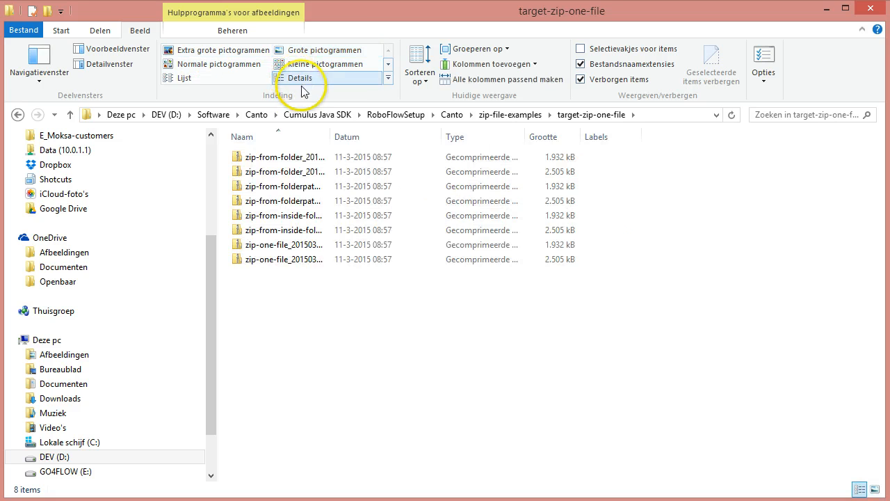
drag(333, 137, 466, 139)
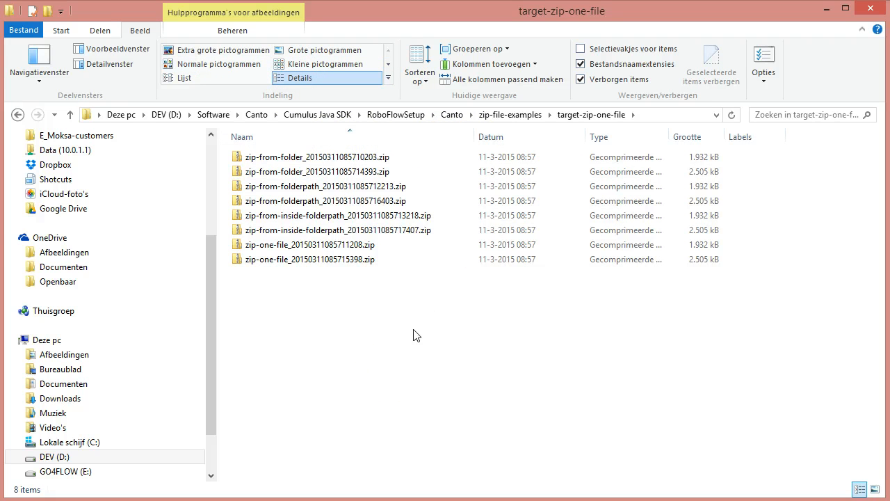
click(339, 324)
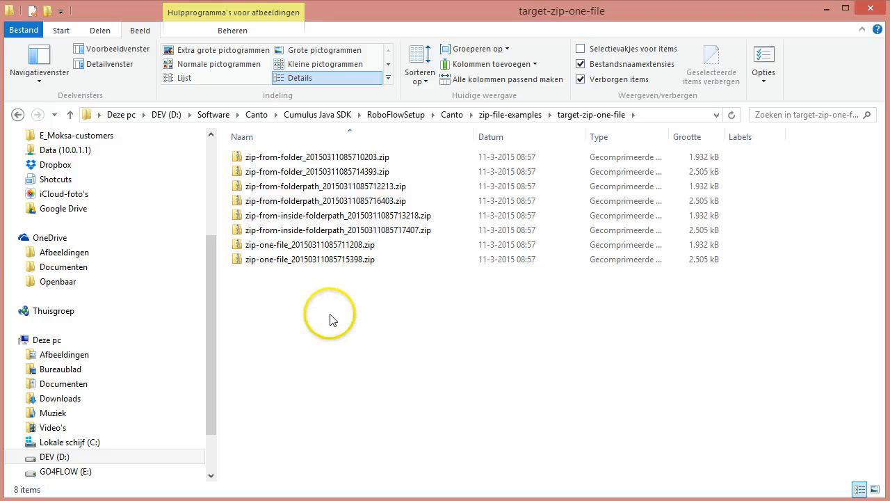
Step: Inspect the first zip-from-folder and the first zip-from-folderpath archive down to the image inside their subfolders, returning to target-zip-one-file
click(255, 160)
double_click(255, 160)
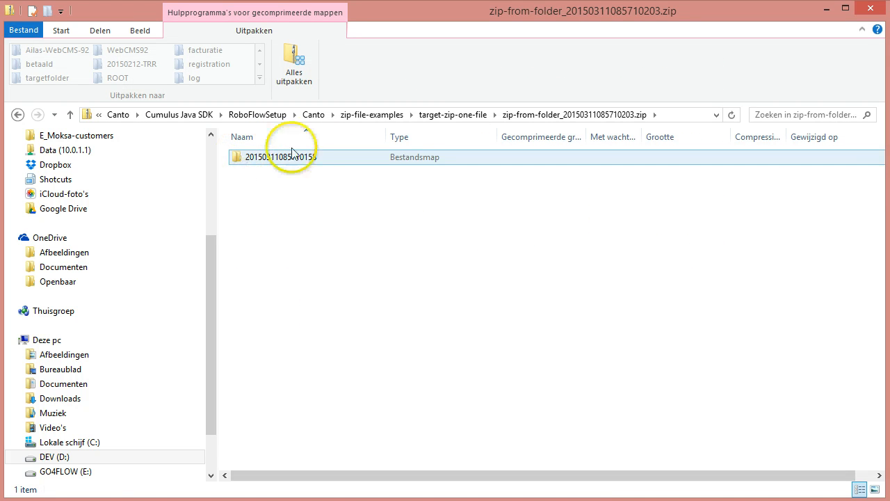
double_click(258, 161)
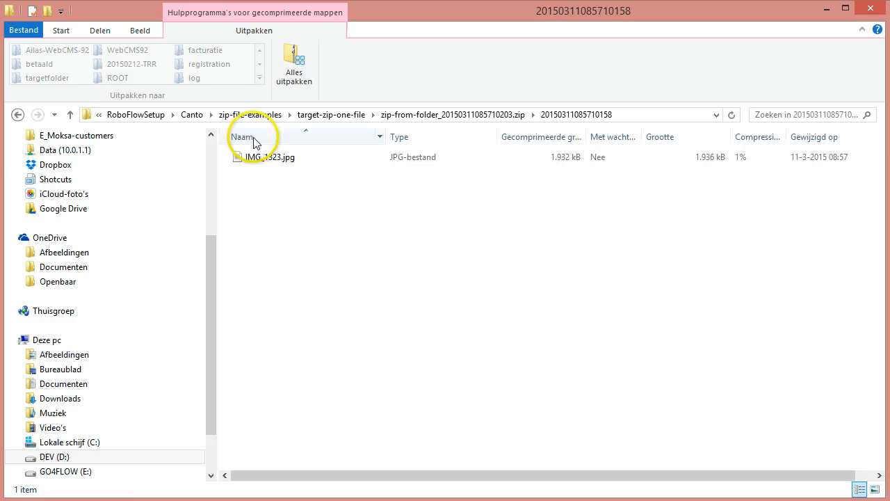
click(334, 115)
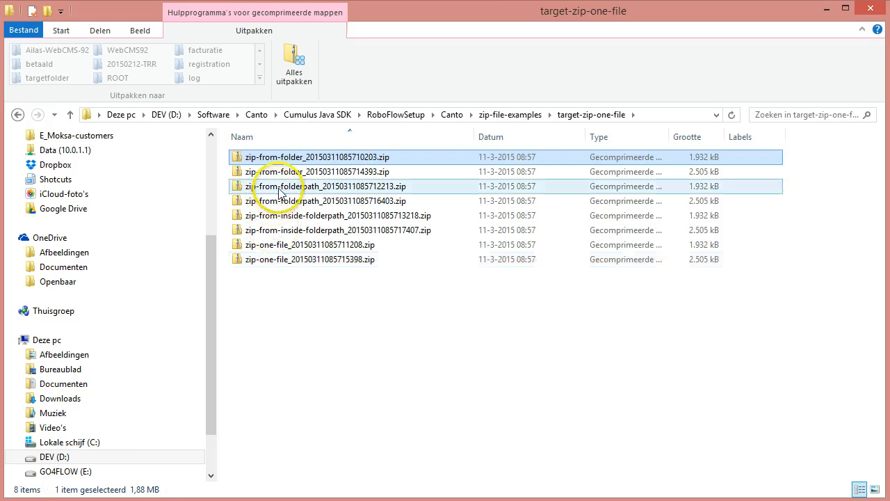
double_click(278, 187)
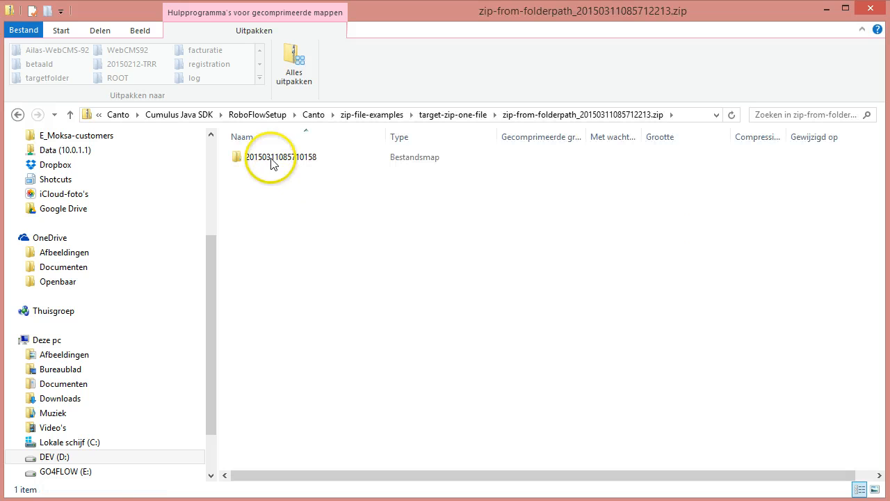
double_click(272, 159)
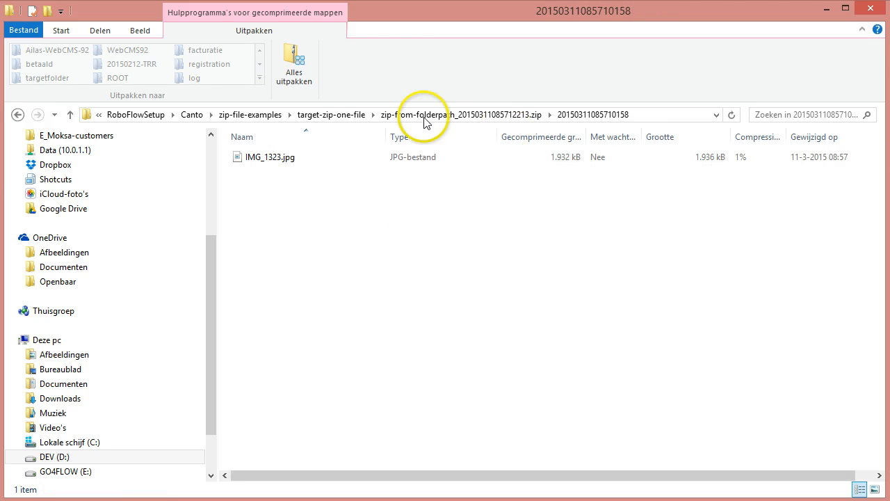
click(342, 114)
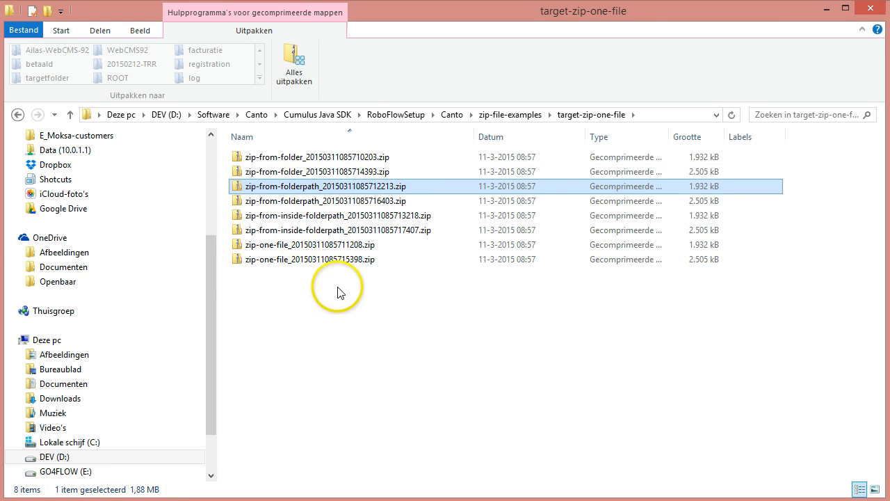
Step: Inspect the contents of the first zip-from-inside-folderpath archive and the first zip-one-file archive in target-zip-one-file
click(317, 217)
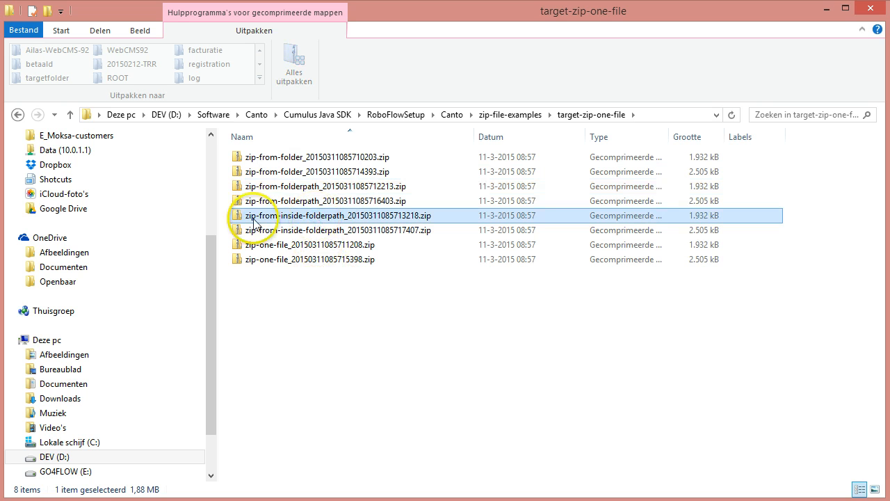
double_click(297, 219)
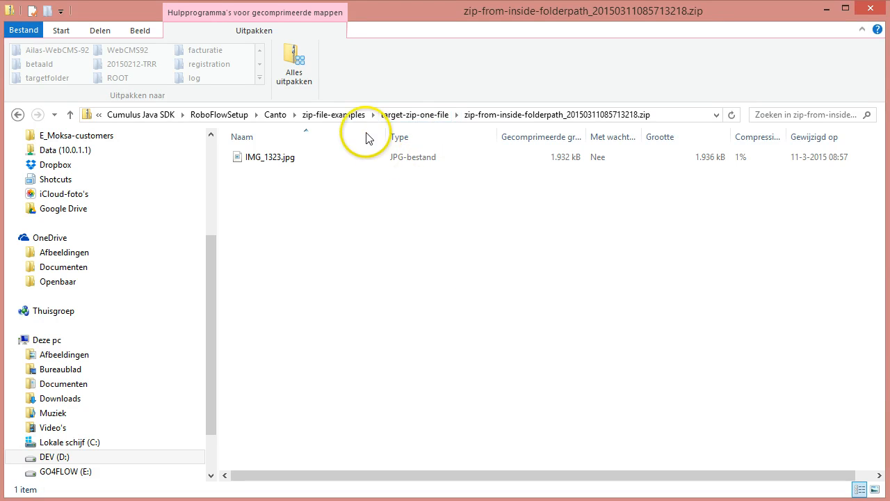
click(354, 117)
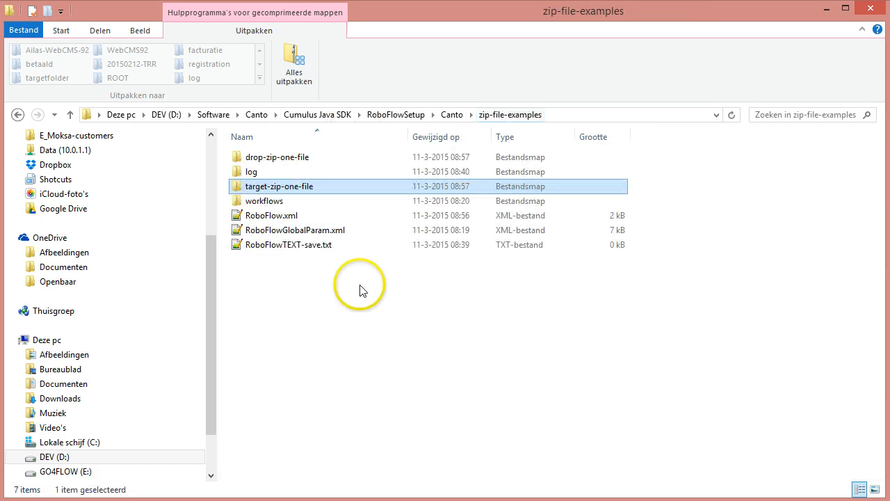
click(302, 189)
click(239, 189)
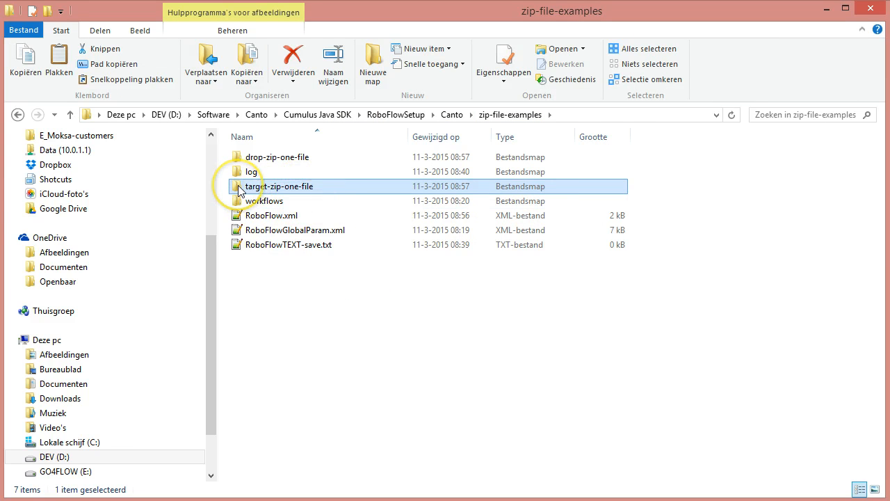
double_click(239, 188)
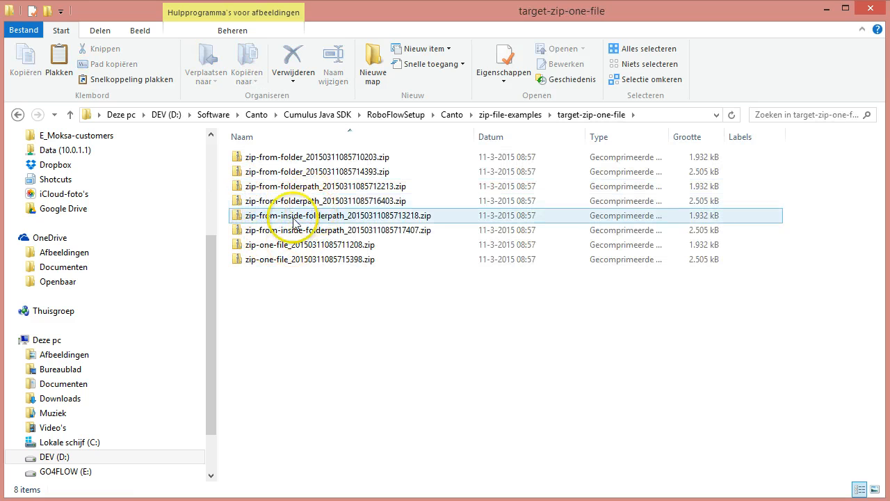
click(263, 247)
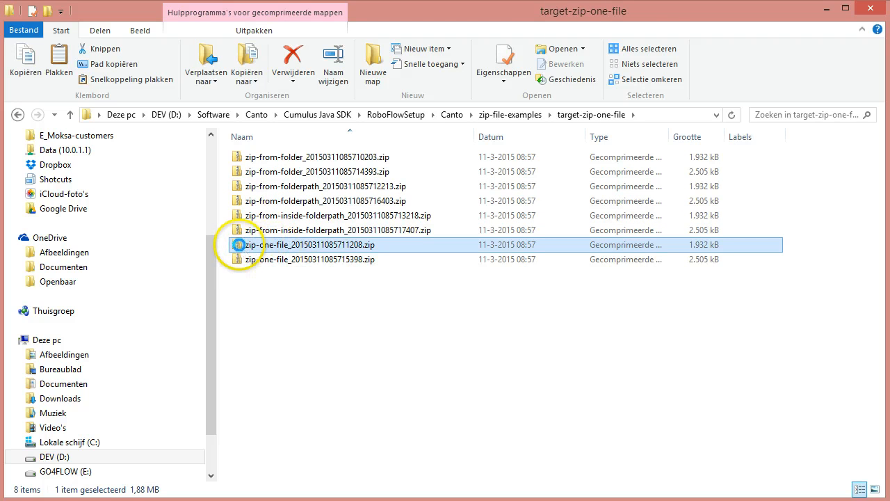
double_click(239, 245)
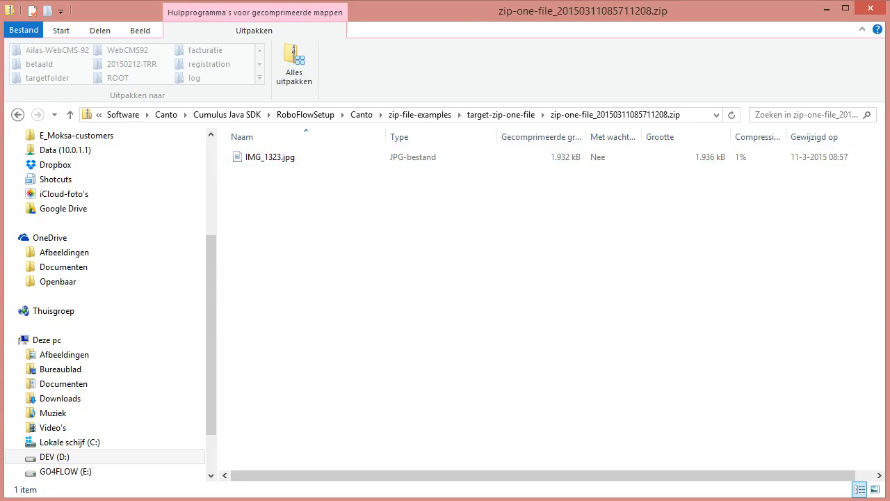
Step: Switch back to RoboFlow in the browser, close the workflow log, and export the hotfolder-zip-one-file workflow as a saved rbfzip file
click(229, 500)
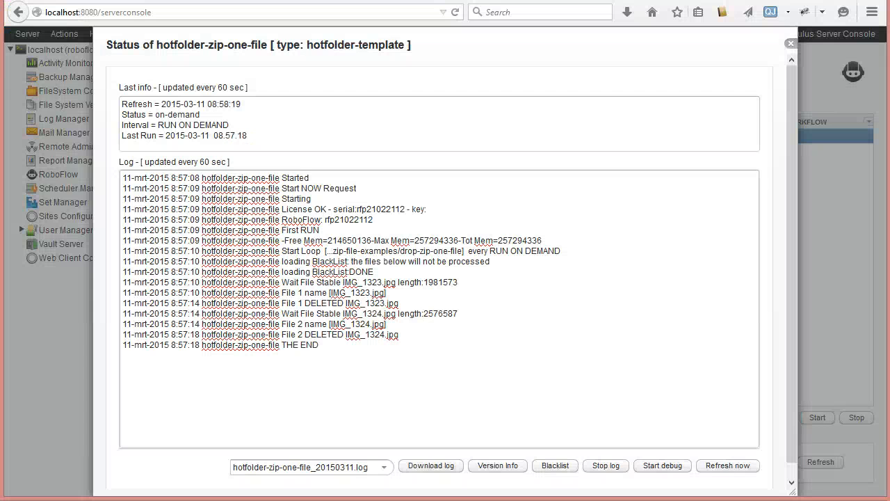
click(791, 43)
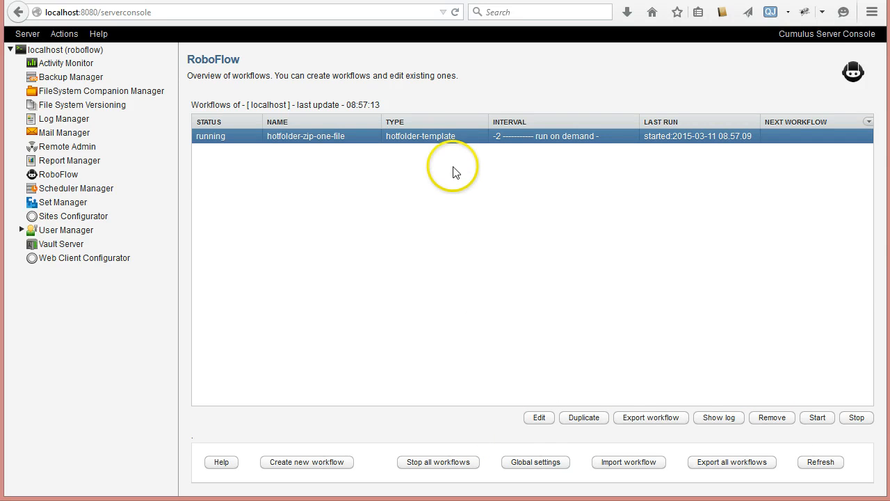
click(669, 418)
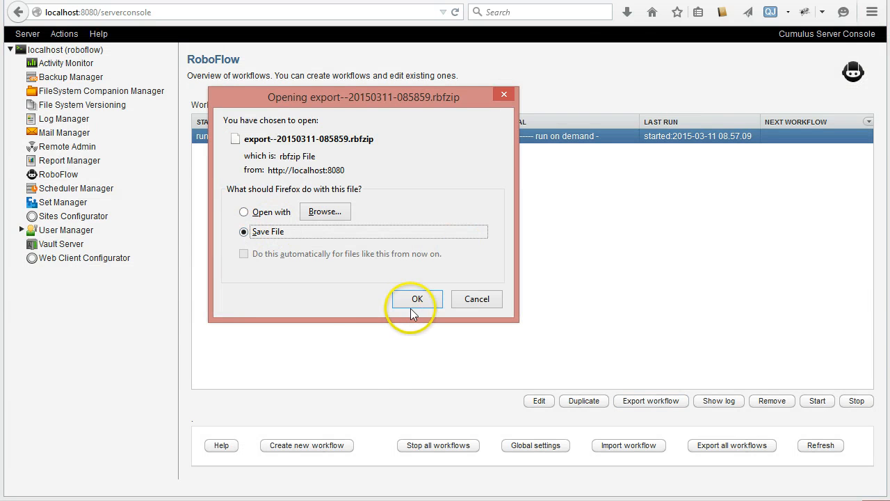
click(416, 301)
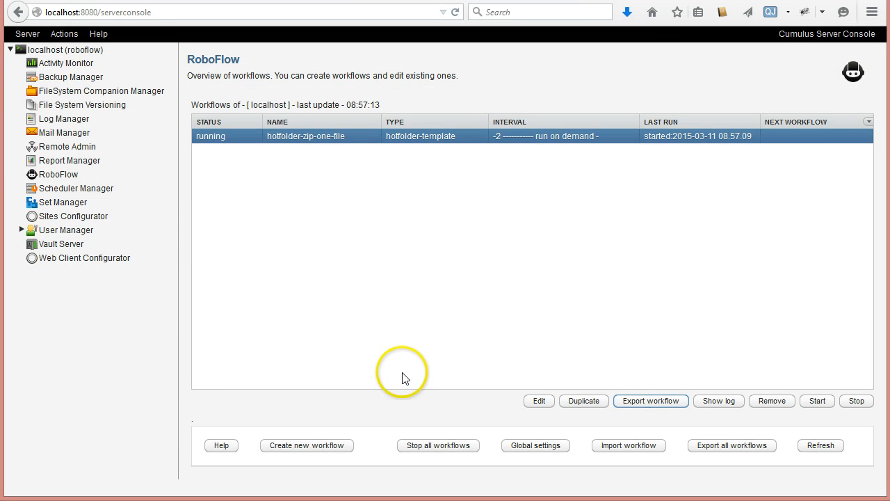
Step: Import the most recent export, export--20150311-085859.rbfzip, from Downloads as a workflow
click(629, 449)
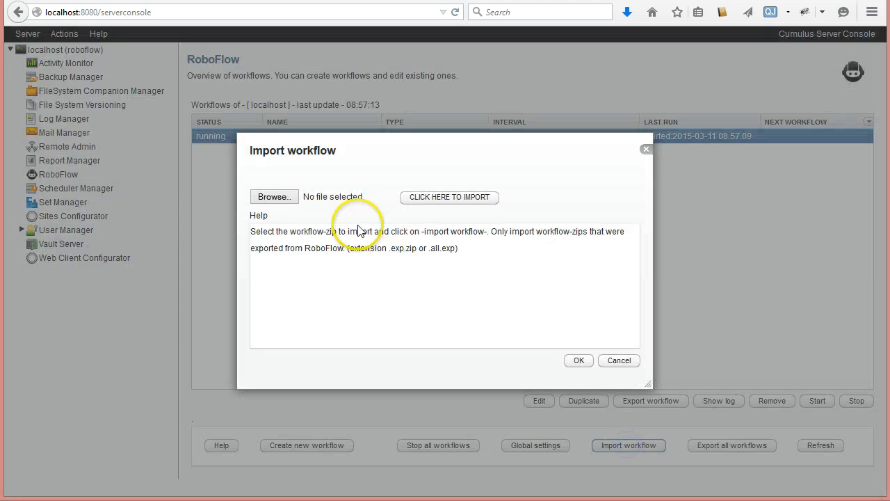
click(275, 196)
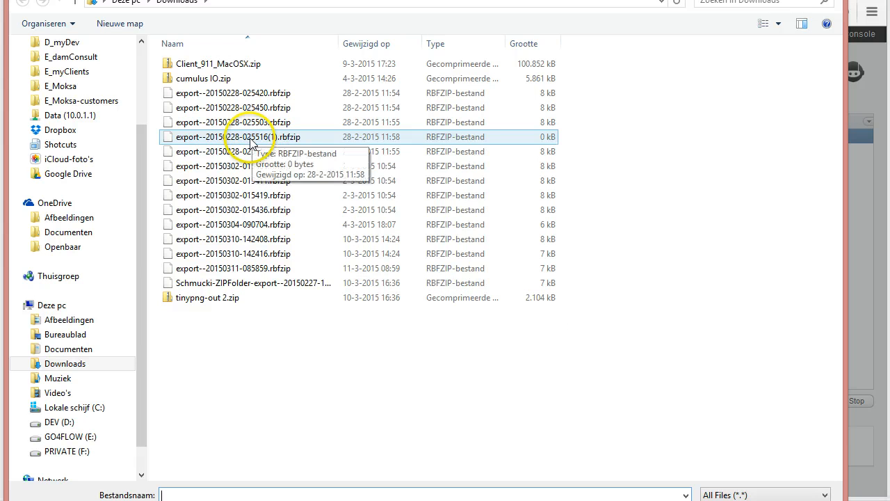
click(66, 364)
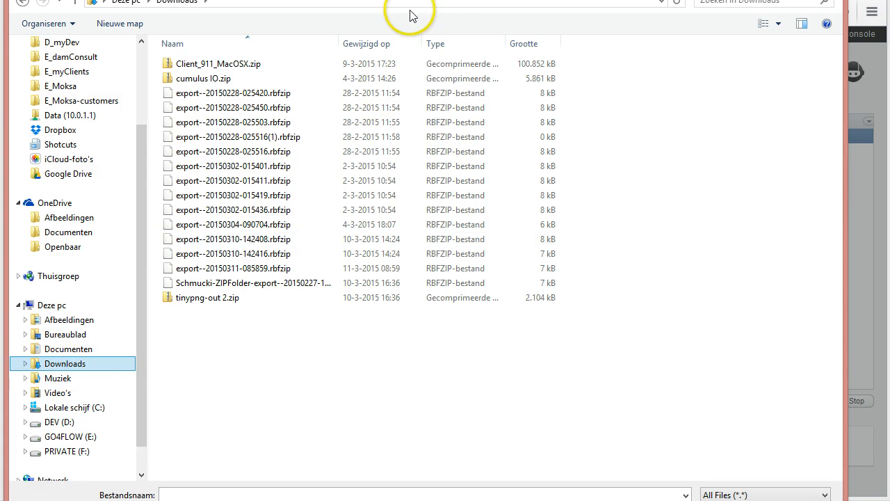
click(382, 46)
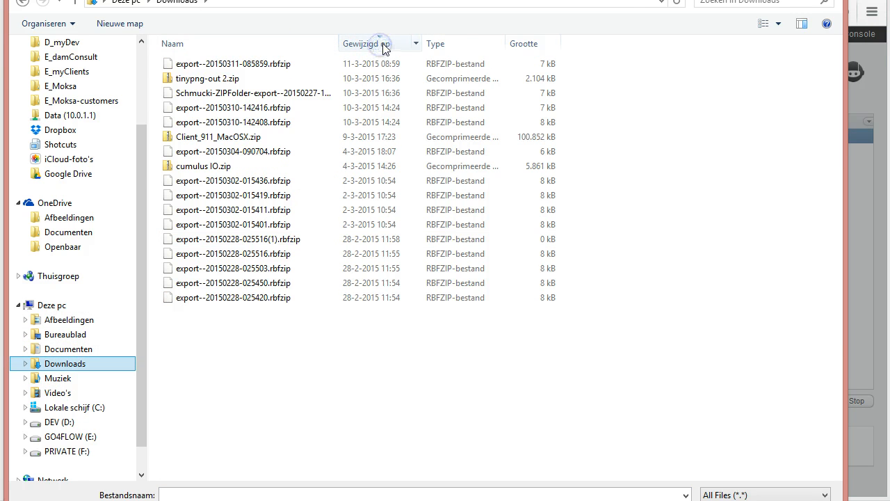
click(171, 64)
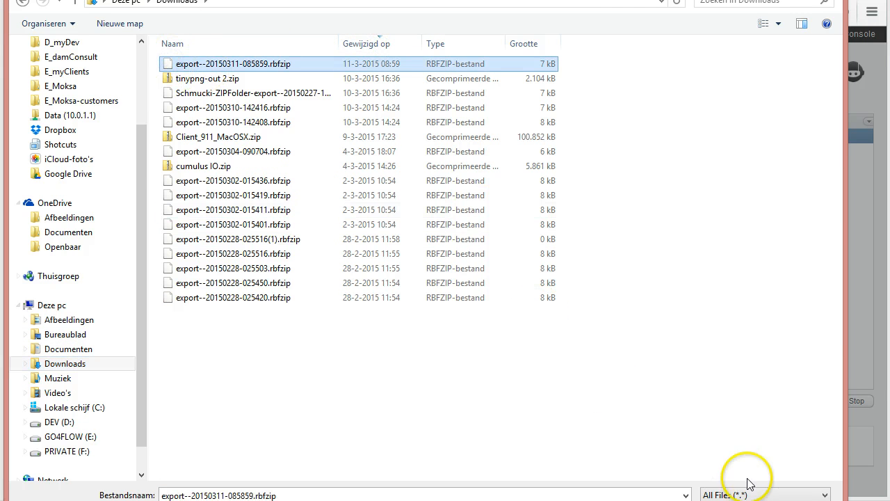
key(Return)
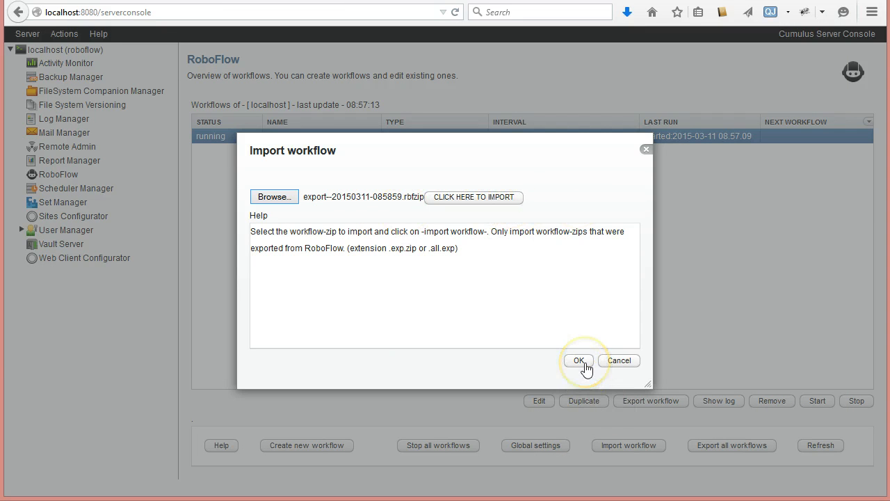
click(460, 196)
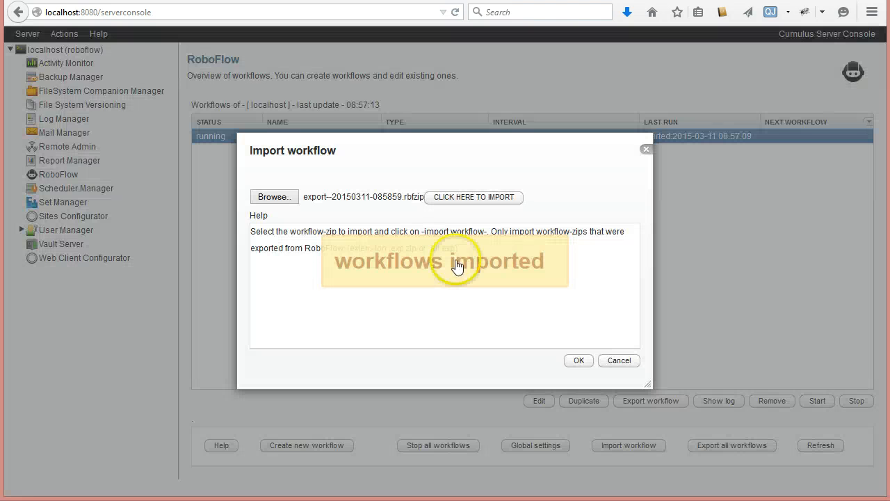
click(572, 361)
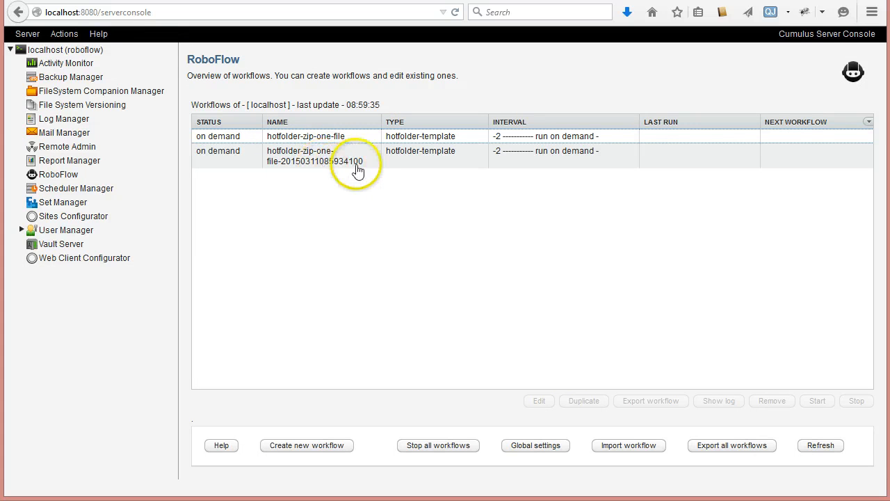
Step: Change the imported workflow's name to hotfolder-zip-multi- and open its Hot folder parameter for editing
double_click(306, 160)
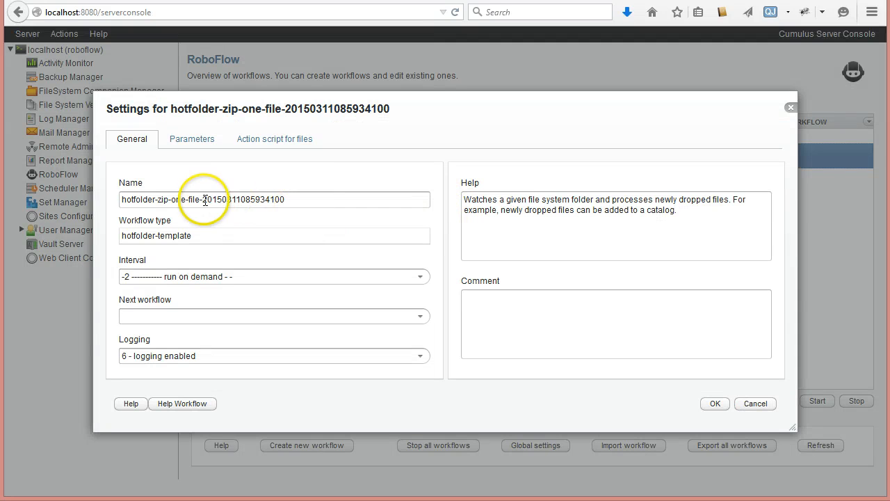
drag(202, 200, 309, 202)
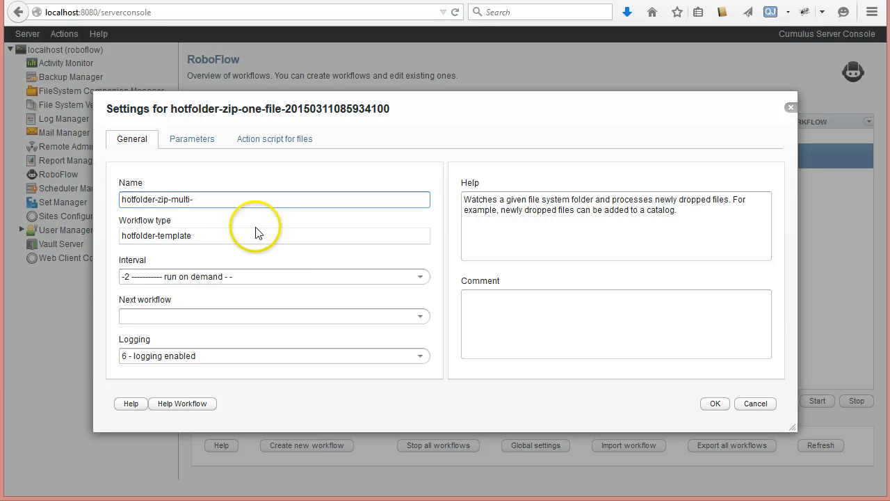
click(210, 139)
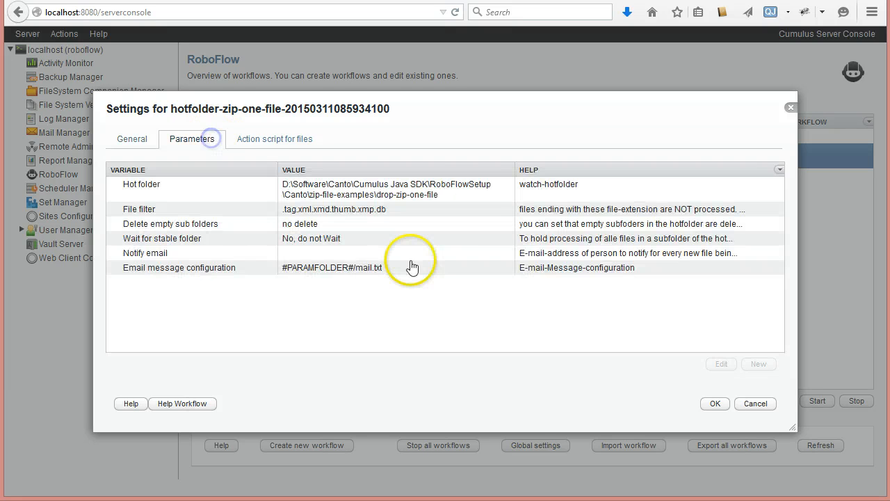
double_click(401, 193)
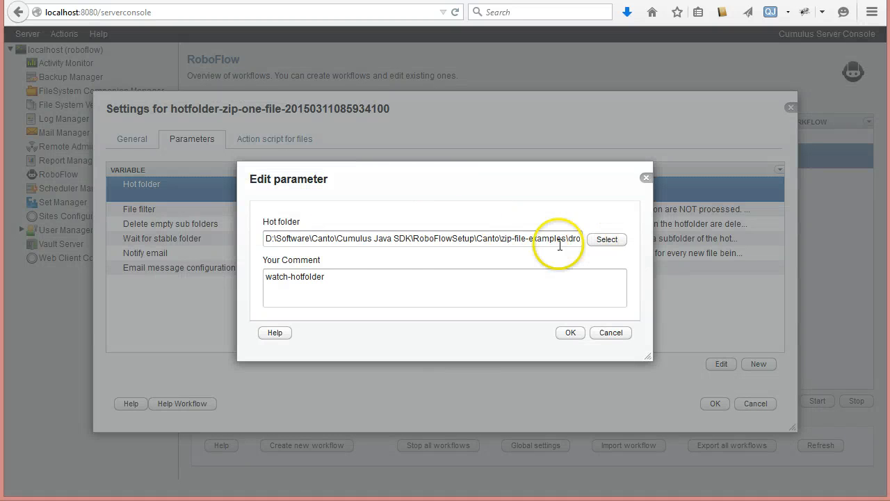
click(606, 239)
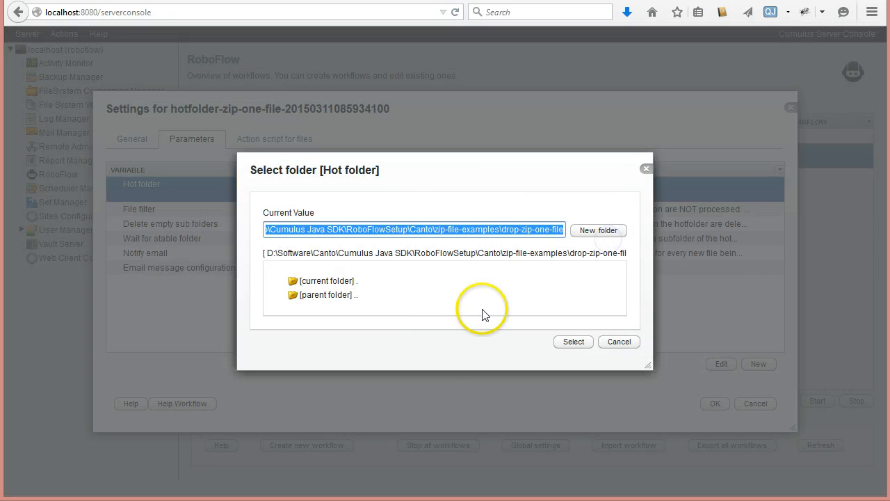
double_click(330, 295)
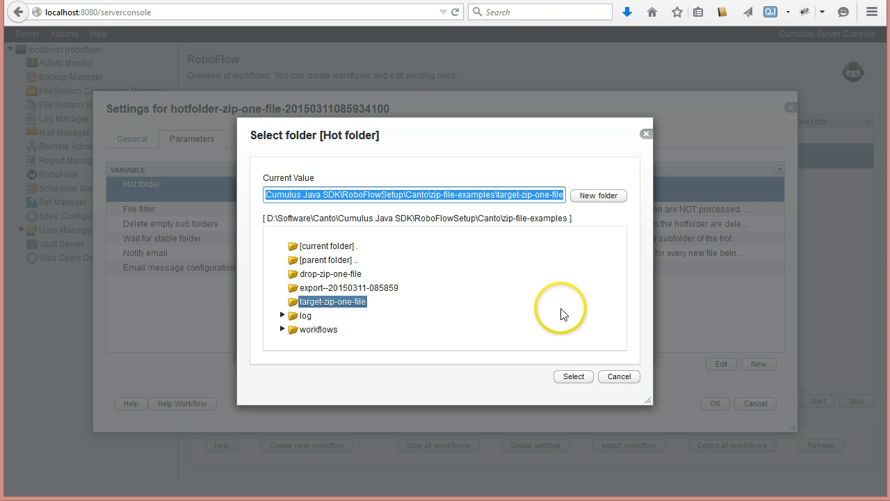
double_click(333, 263)
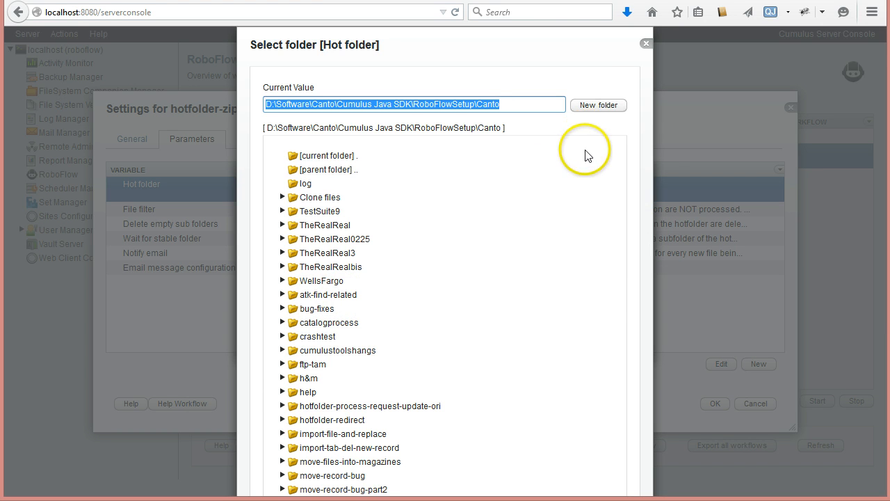
click(646, 43)
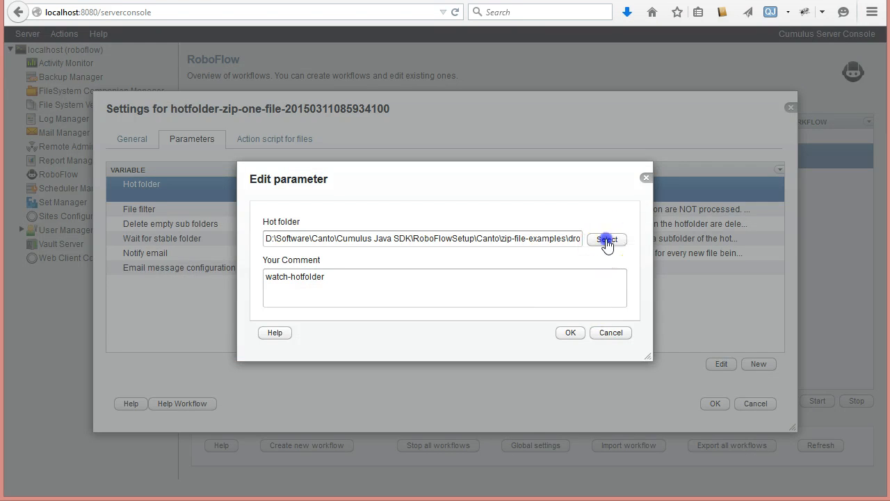
Step: Create the folder drop-multi-file-zip inside zip-file-examples as the Hot folder, copying the multi-file-zip part of its name
click(606, 239)
double_click(324, 299)
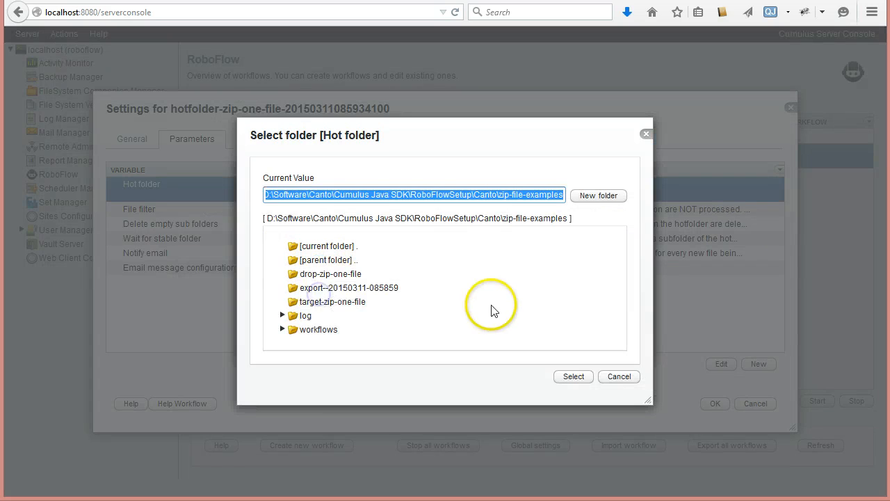
click(589, 197)
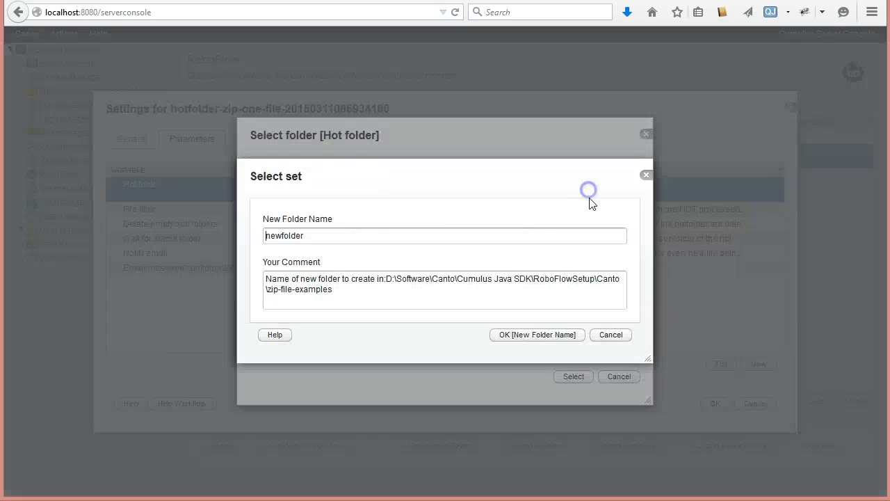
drag(318, 235, 229, 236)
text(drop-)
text(multi-file-zip)
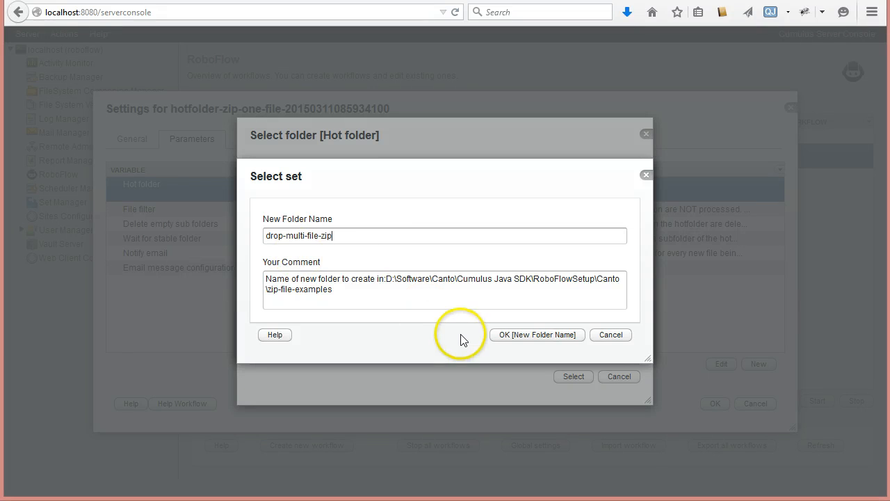
drag(288, 236, 406, 237)
key(ctrl+c)
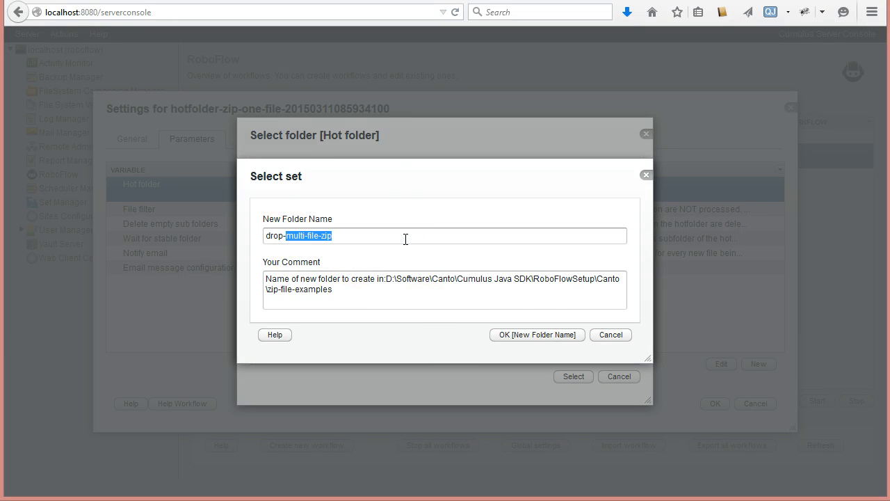
click(538, 333)
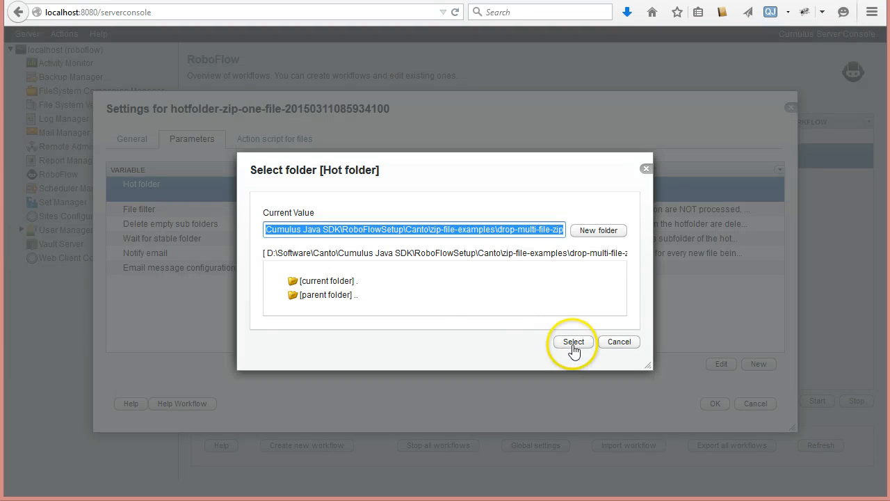
click(572, 342)
click(570, 332)
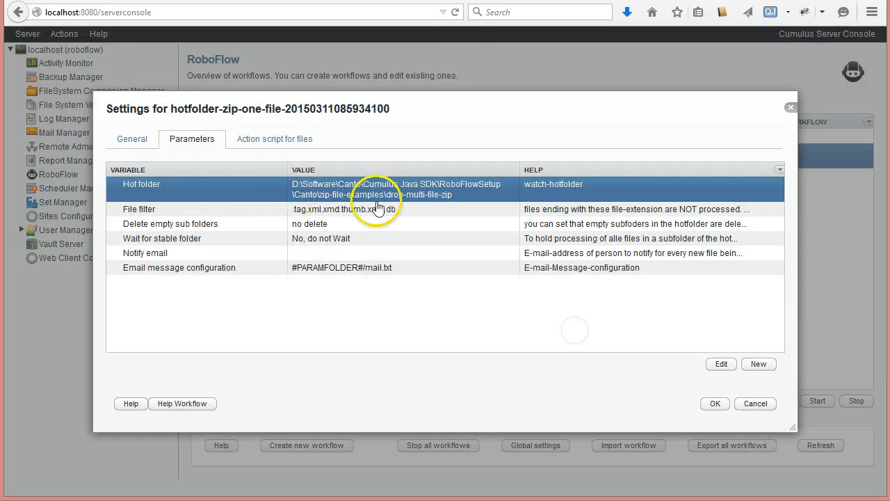
Step: In the store-path-as-folder action, replace zip-one-file in the folder path with the copied multi-file-zip, making the target folder target-multi-file-zip
click(268, 142)
click(313, 188)
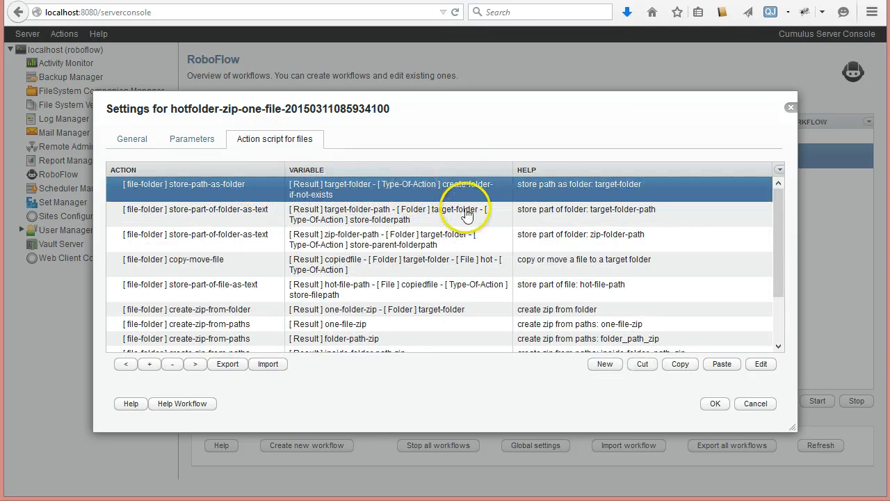
double_click(391, 186)
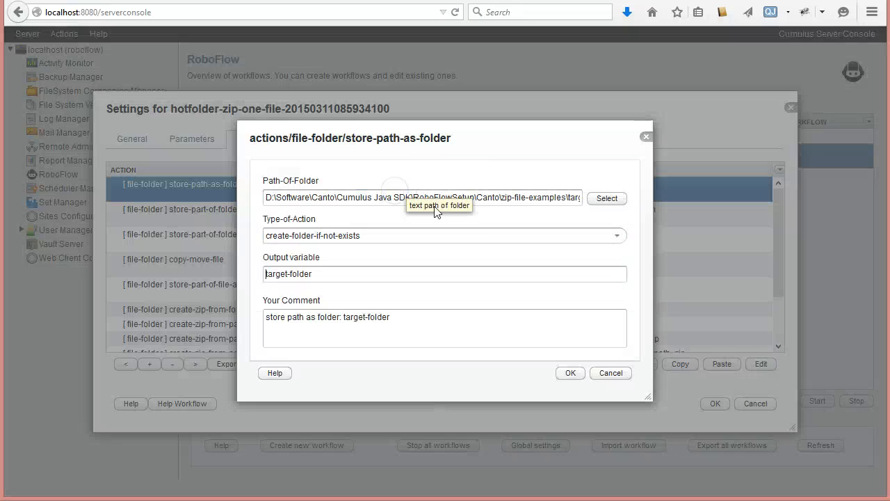
click(502, 202)
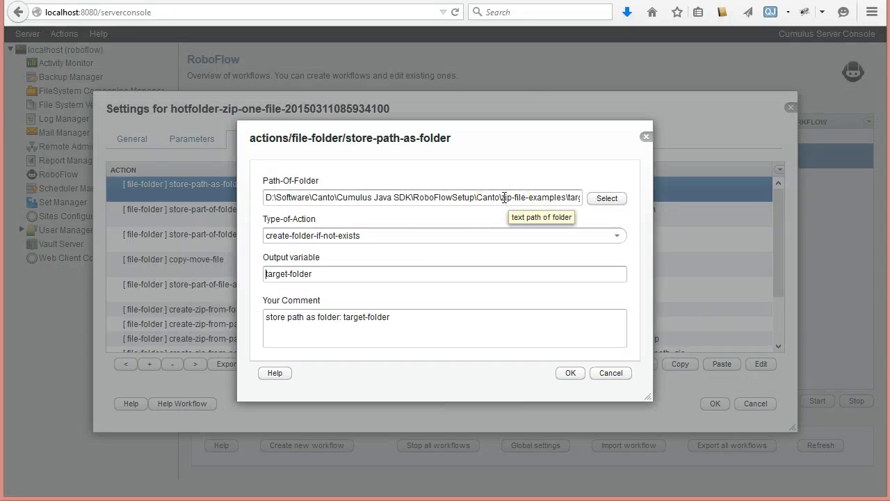
drag(506, 199, 674, 205)
click(476, 200)
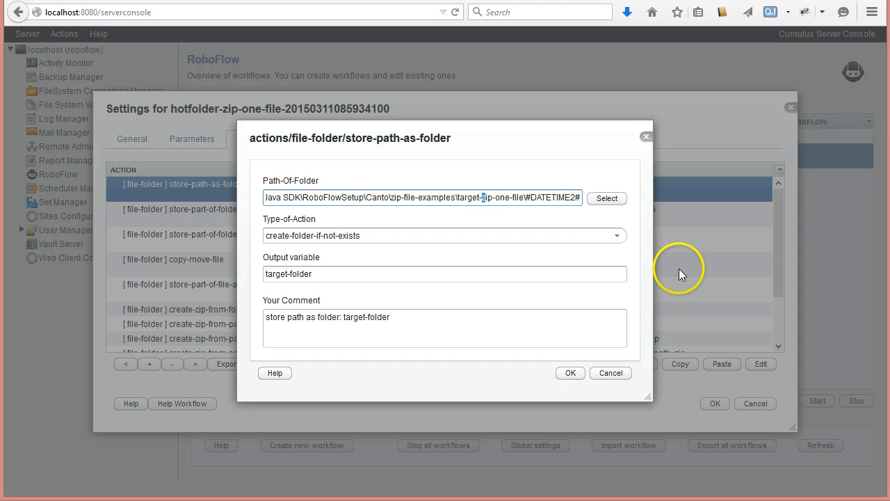
key(shift+Right)
key(shift+Right)
key(shift+Right)
key(shift+Right)
key(shift+Right)
key(shift+Right)
key(shift+Right)
key(shift+Right)
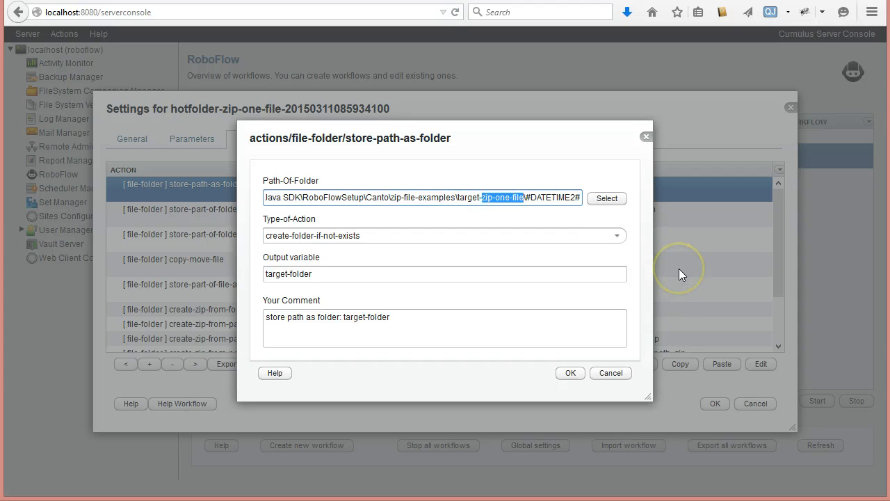
key(ctrl+v)
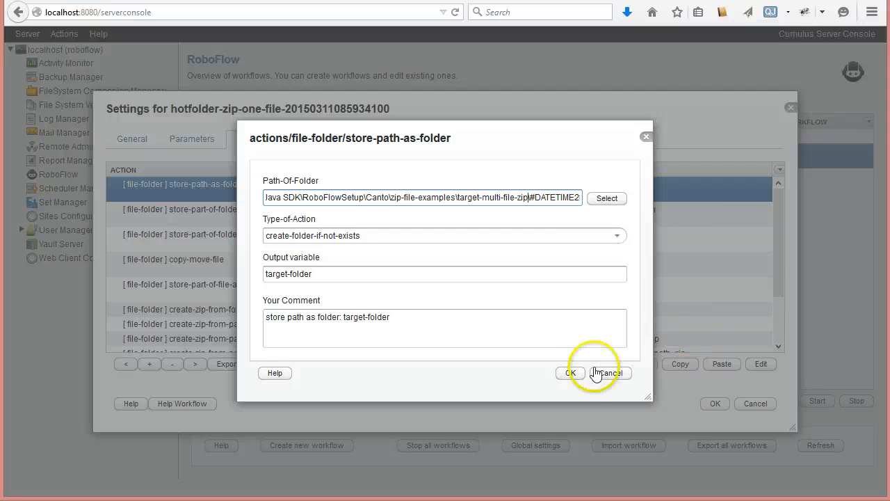
click(571, 373)
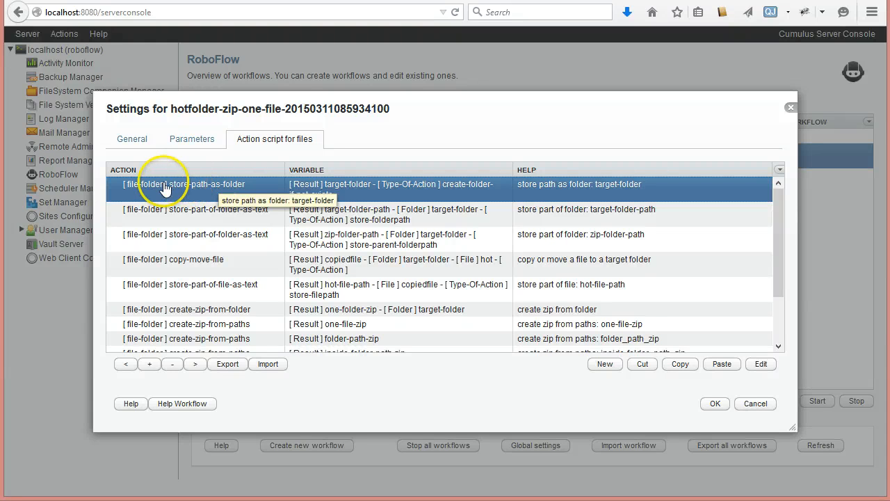
Step: Add a conditional test-workflow-progress action directly after the store-path-as-folder action in the script
click(600, 367)
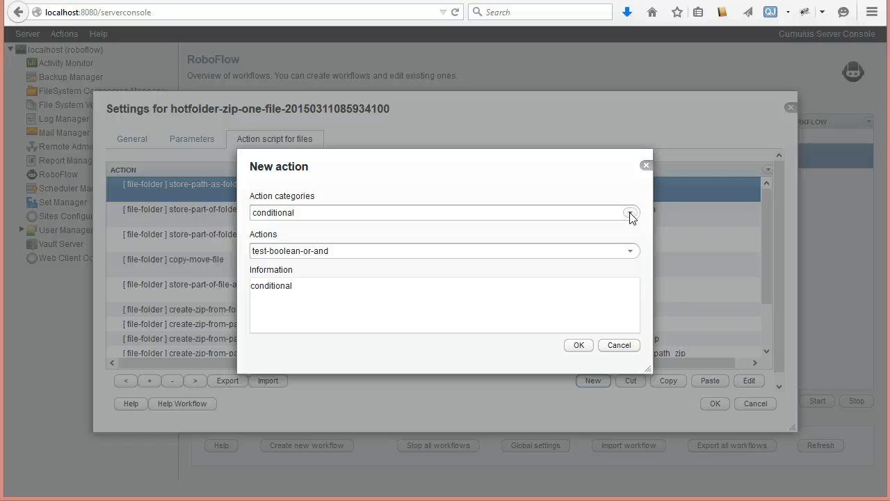
click(632, 251)
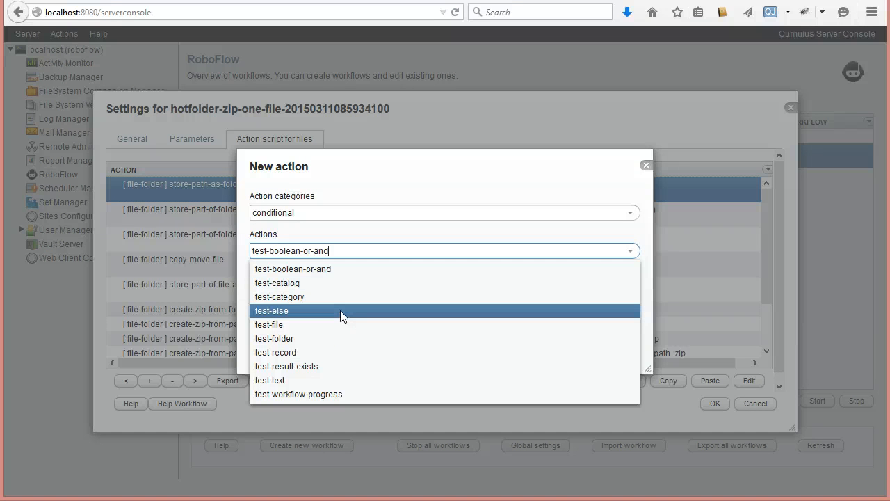
click(326, 393)
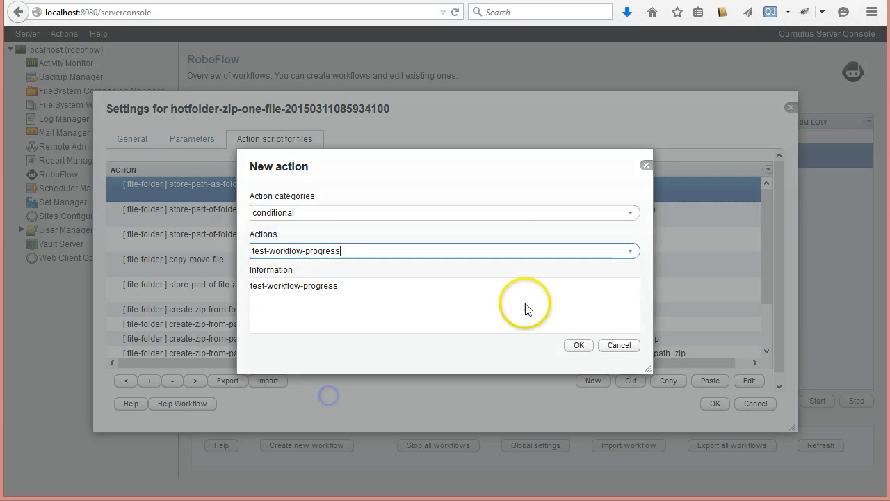
click(579, 345)
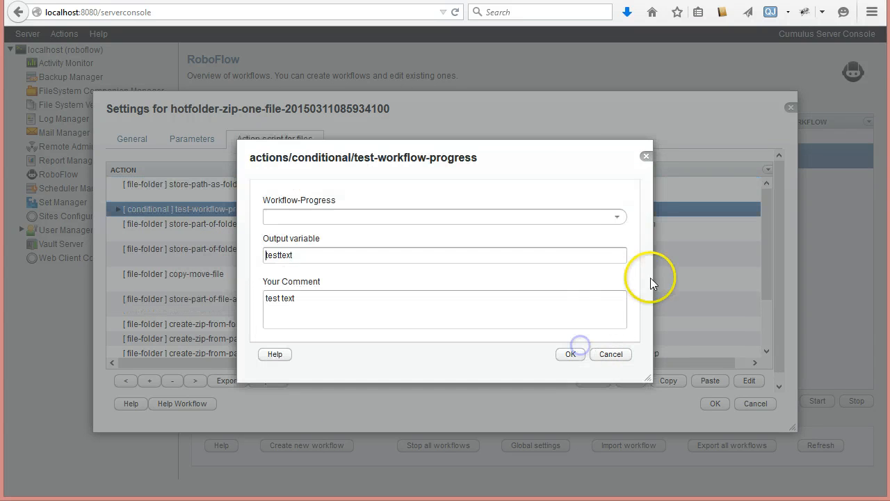
Step: Configure the condition to check First-Item-Of-Loop, using test-if-first-item-of-loop as both the output variable and the comment
click(617, 216)
click(355, 248)
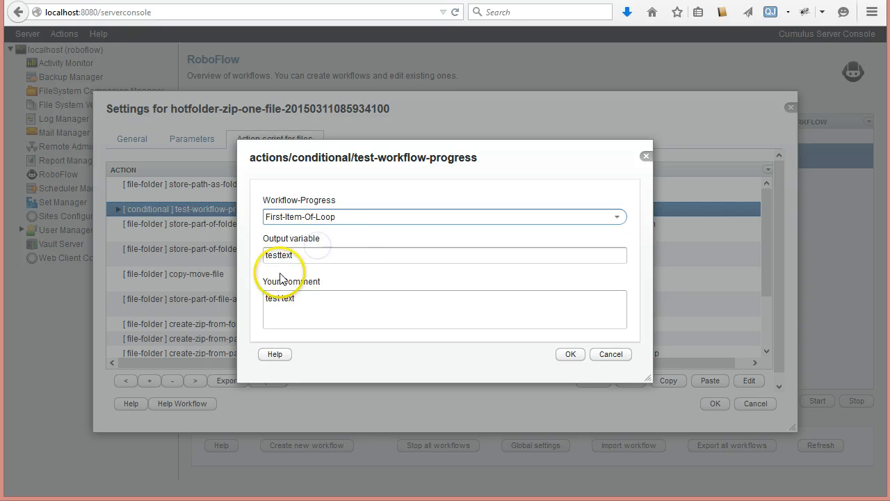
double_click(311, 258)
text(test)
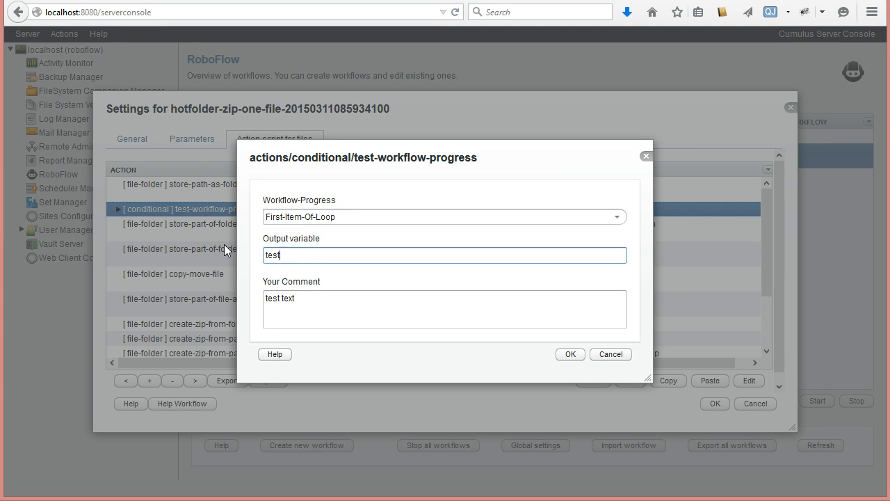
text(-if-first-item-of-loop)
key(ctrl+a)
key(ctrl+c)
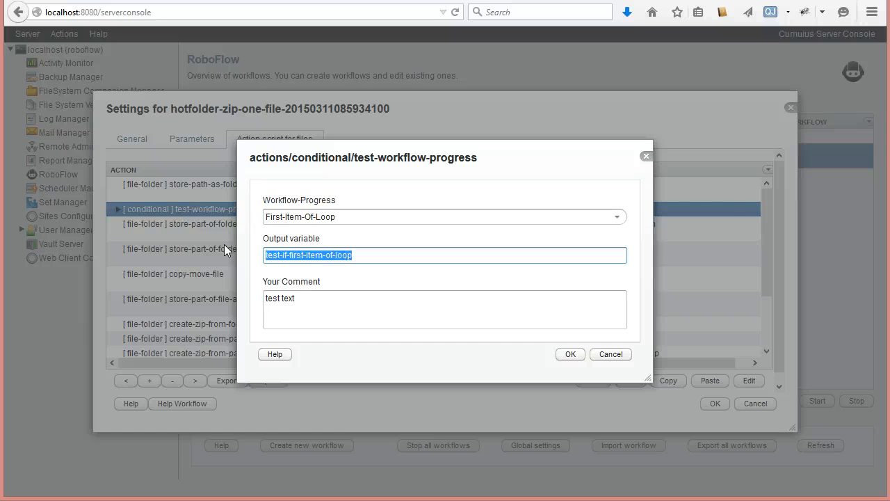
click(314, 301)
key(ctrl+a)
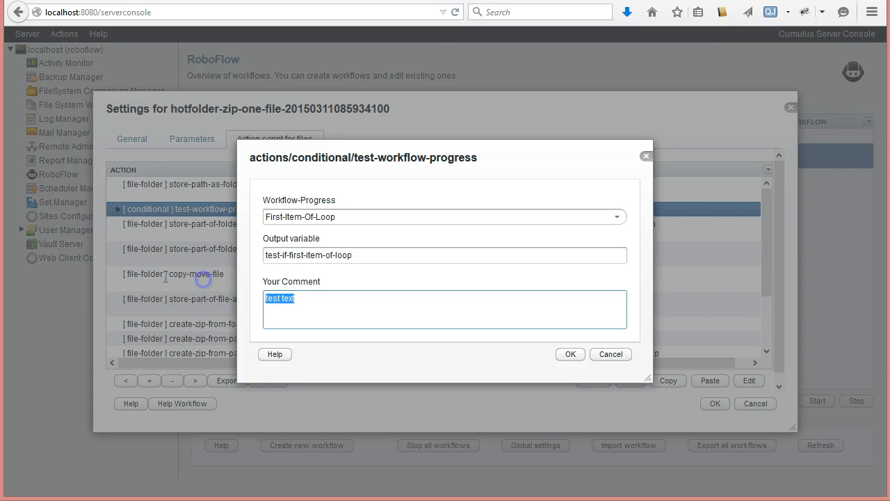
key(ctrl+v)
click(571, 354)
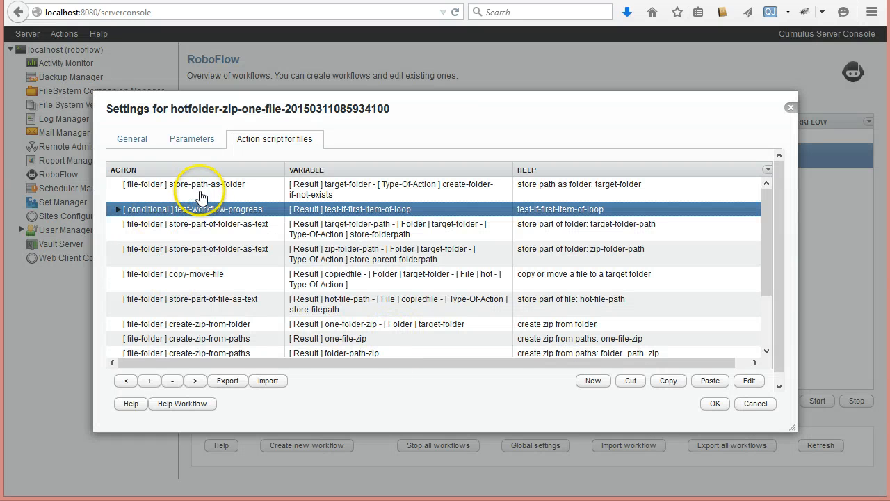
Step: Move the store-path-as-folder action inside the test-if-first-item-of-loop condition
click(117, 213)
click(169, 189)
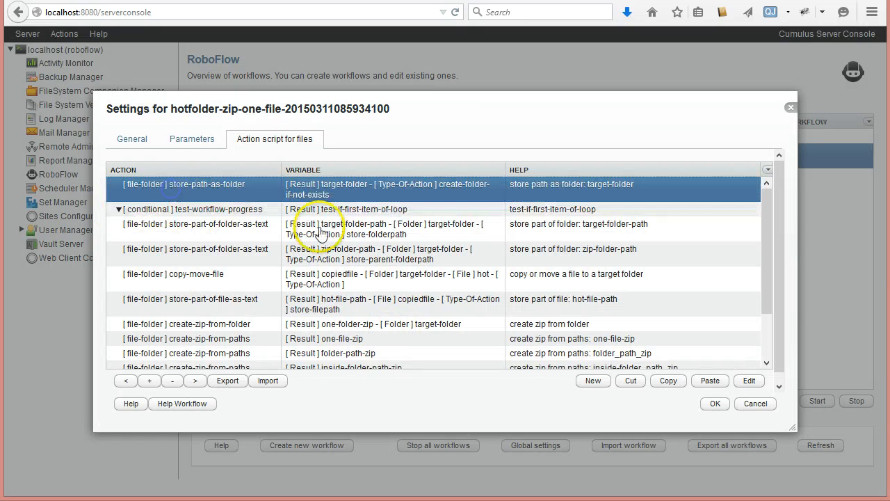
click(631, 382)
click(209, 185)
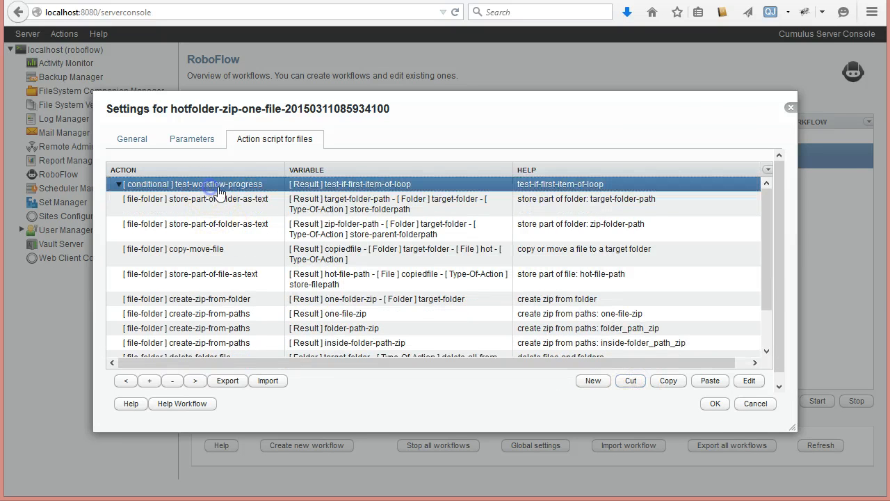
click(710, 380)
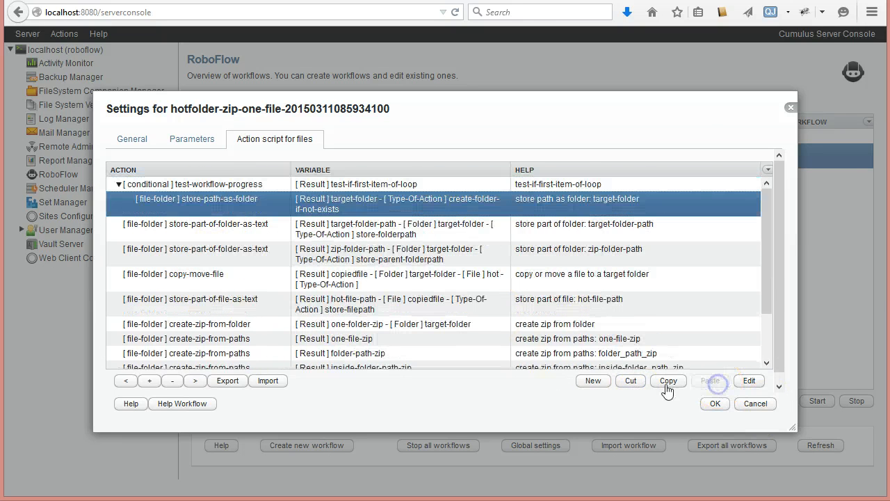
Step: Move both store-part-of-folder-as-text actions, target-folder-path and zip-folder-path, into the first-item condition below store-path-as-folder, keeping their order
click(203, 234)
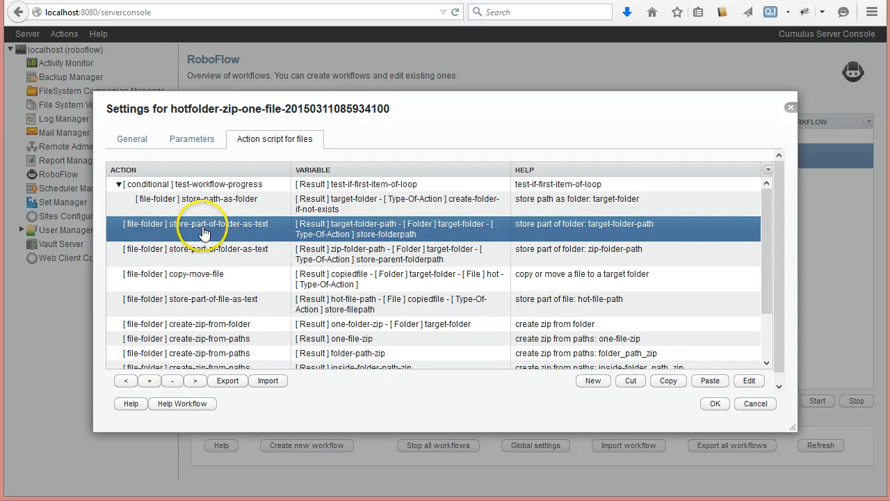
click(630, 381)
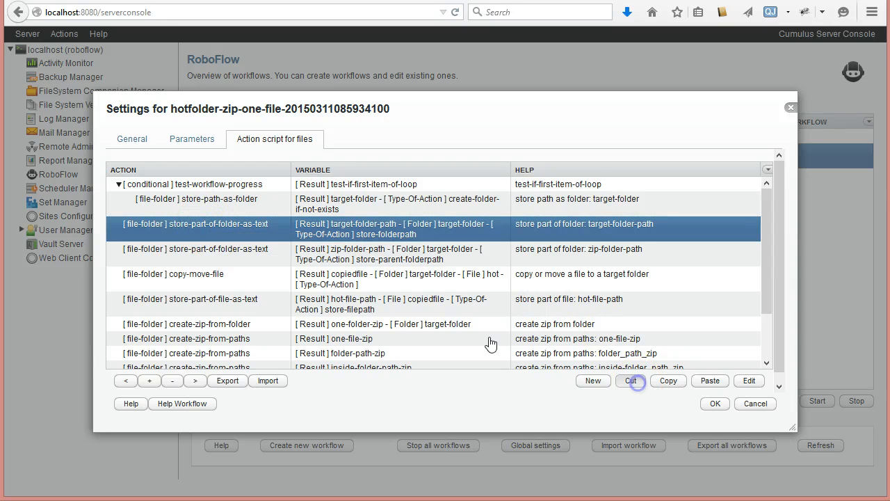
click(209, 202)
click(710, 380)
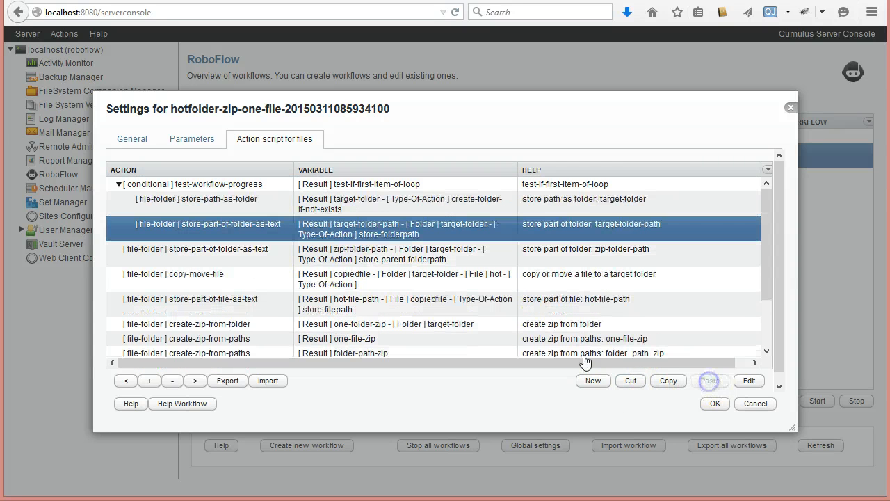
click(231, 258)
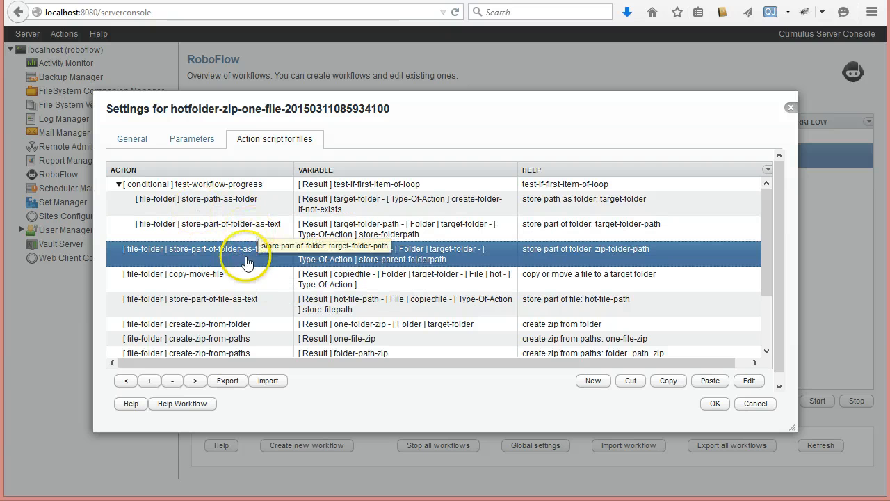
click(630, 381)
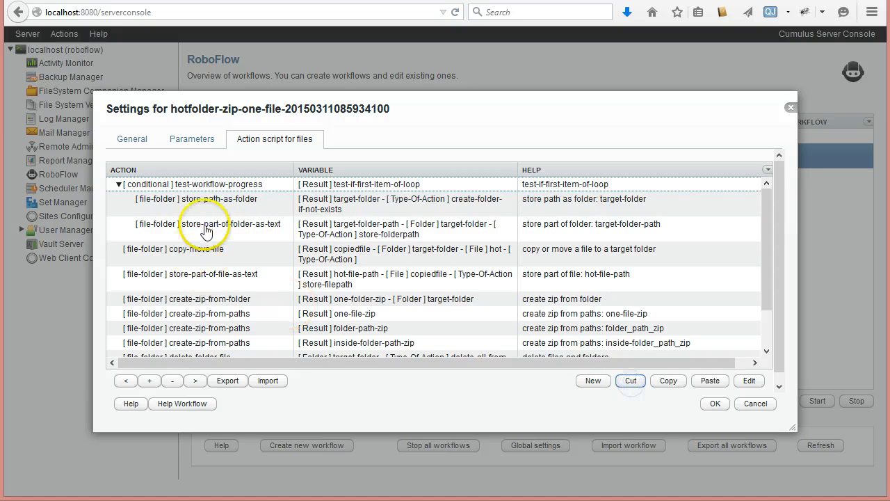
click(198, 224)
click(710, 381)
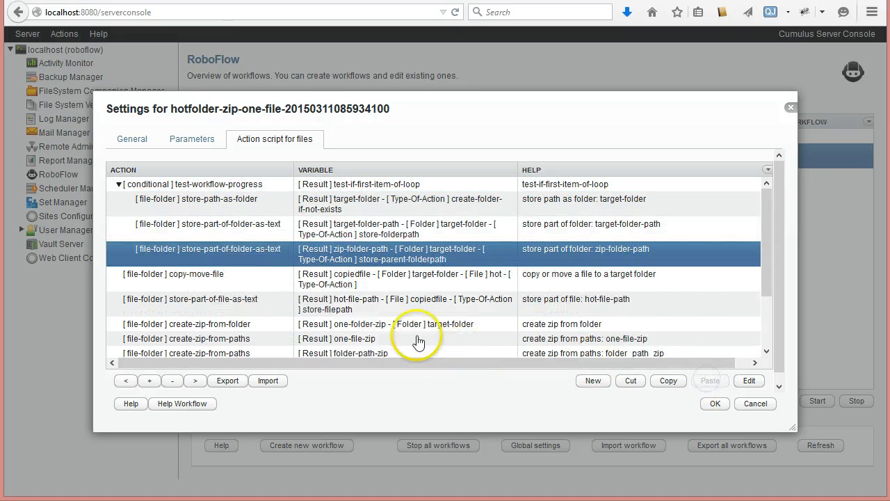
Step: Review the script's order, examining which actions belong inside the first-item condition and which follow it, from copy-move-file to delete-folder-file
click(208, 274)
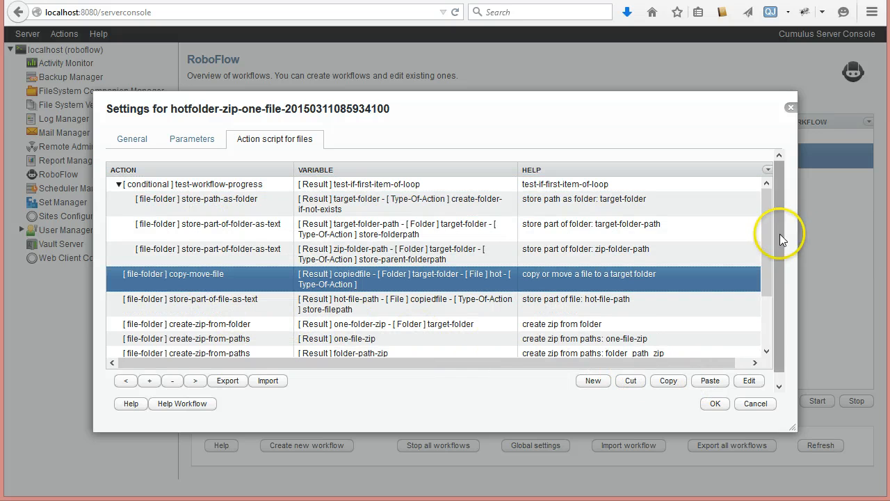
scroll(769, 237, down, 1)
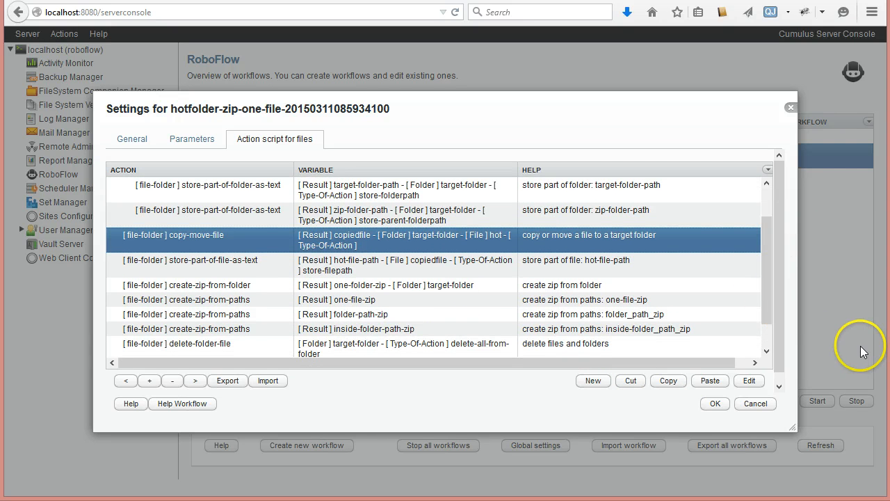
click(354, 270)
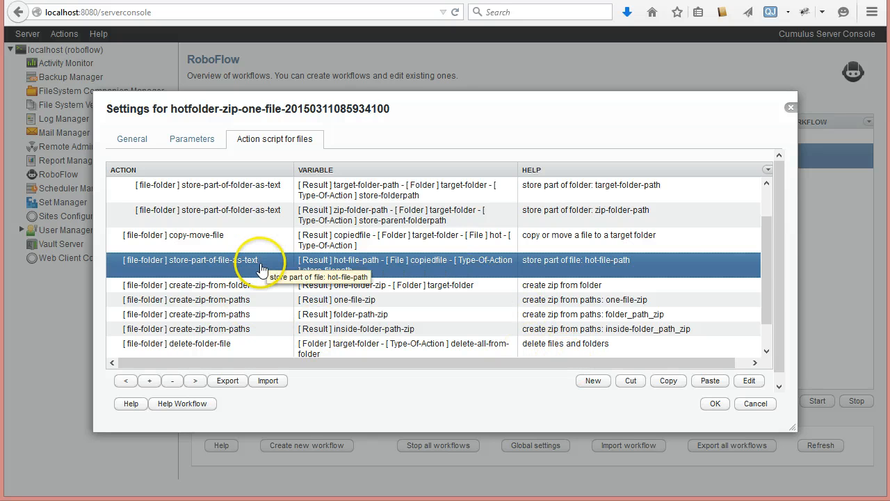
drag(766, 280, 768, 230)
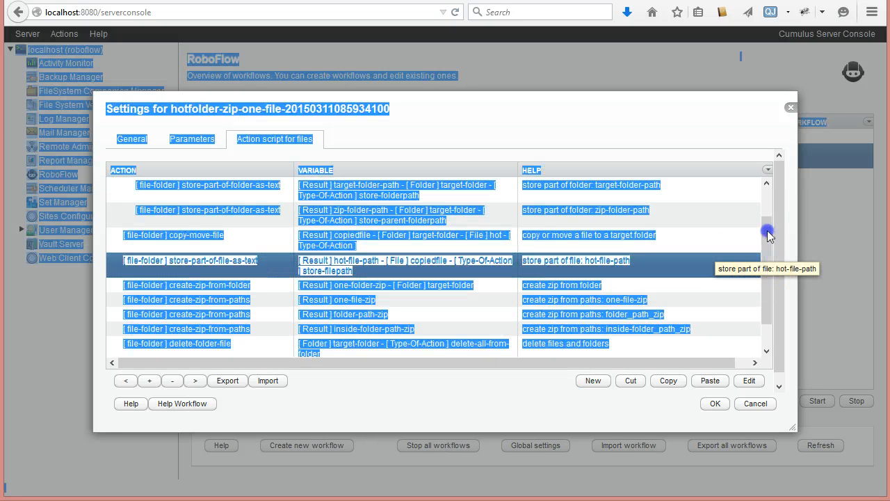
click(764, 240)
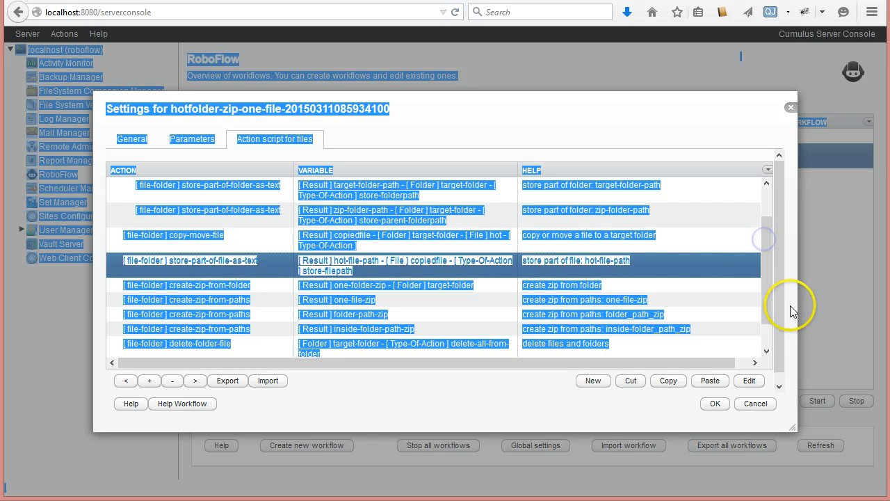
click(615, 138)
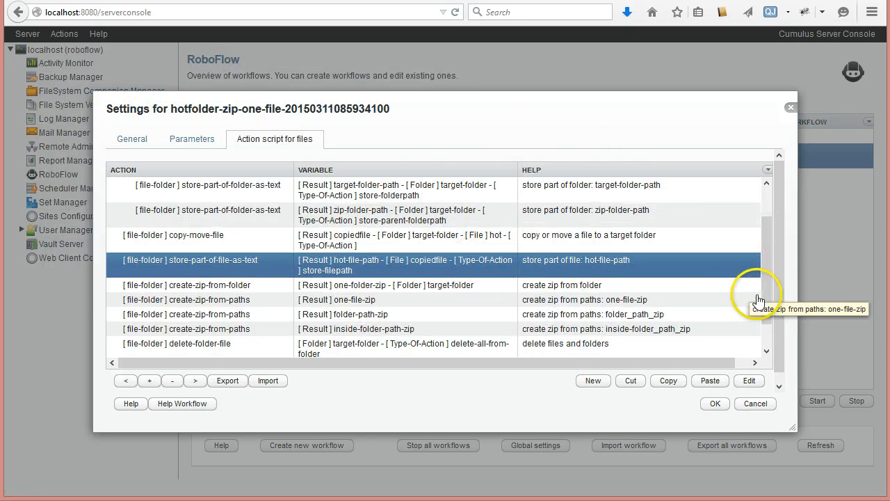
drag(765, 282, 773, 236)
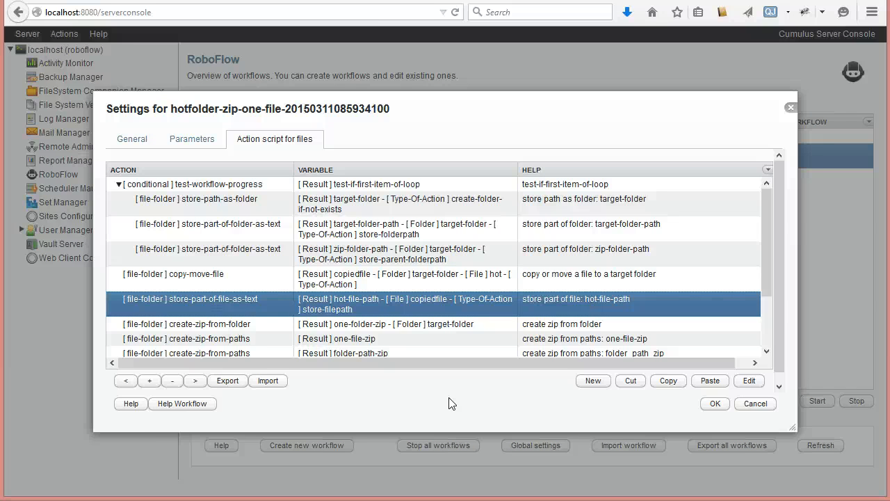
click(233, 254)
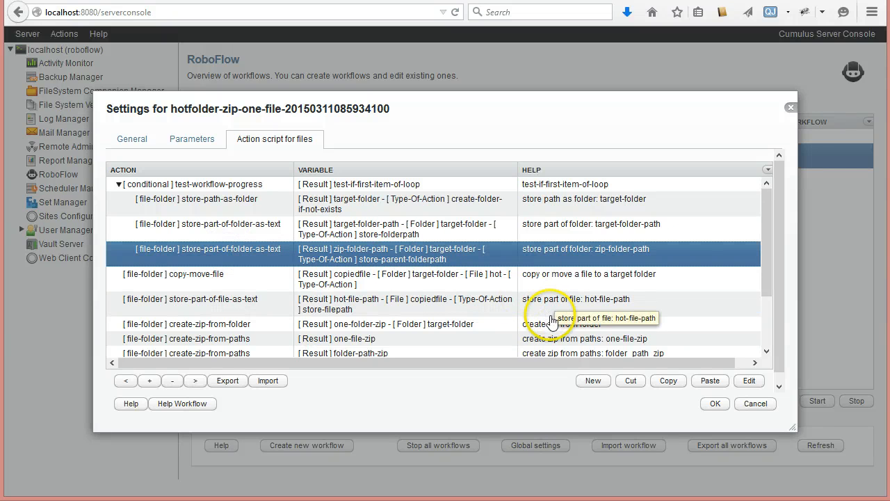
click(199, 282)
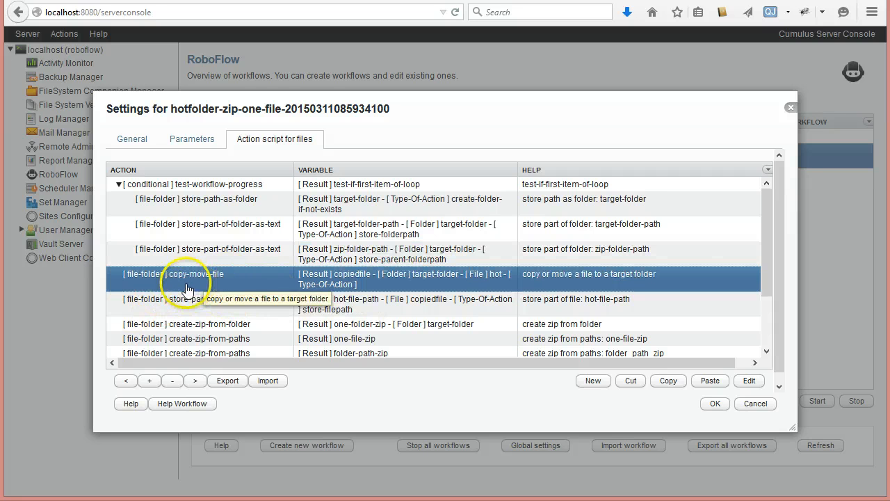
Step: Add a second conditional test-workflow-progress action directly after the store-part-of-file-as-text action
click(214, 312)
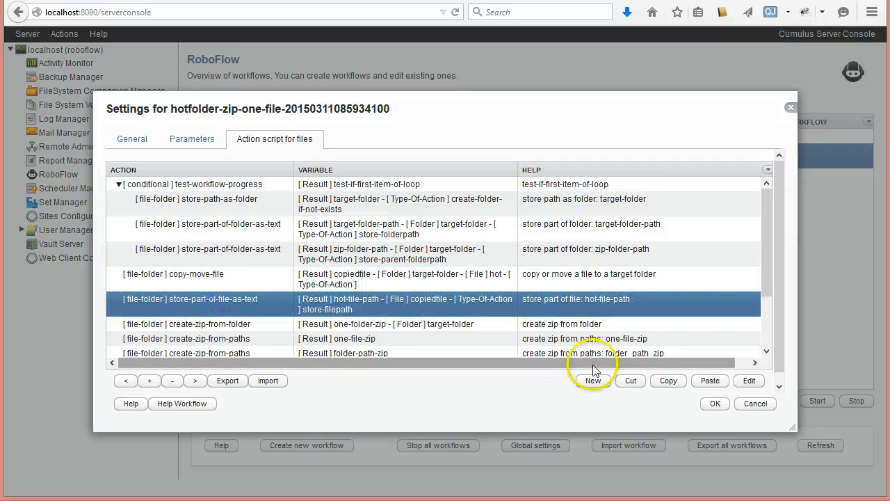
click(766, 355)
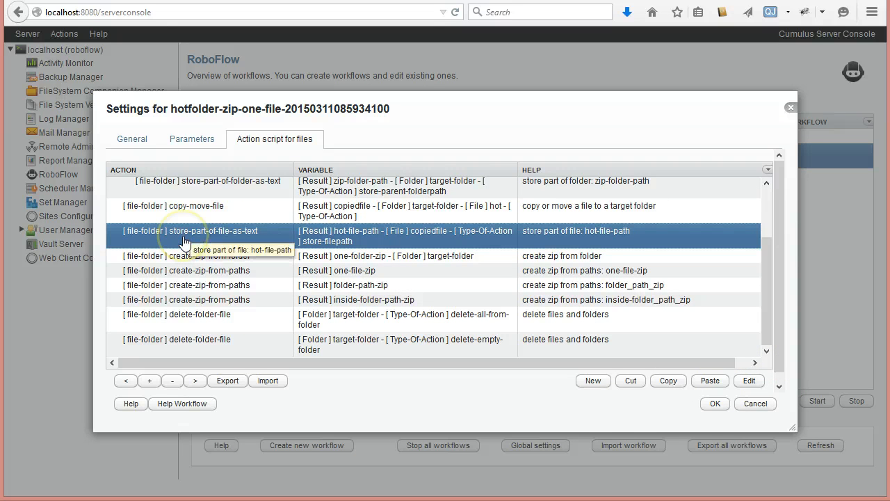
click(594, 381)
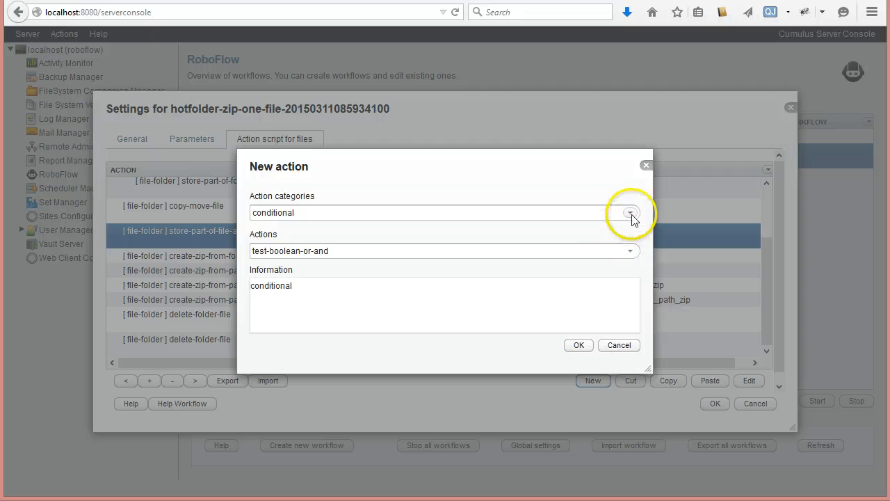
click(630, 212)
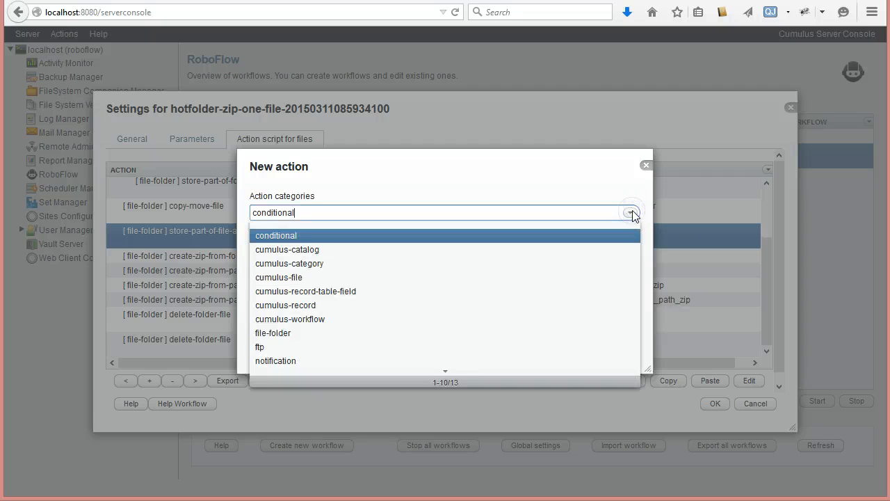
click(630, 212)
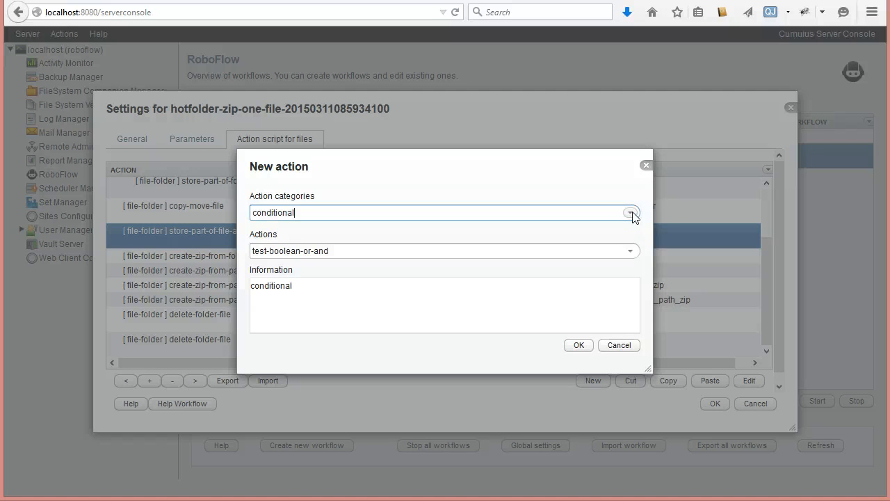
click(630, 213)
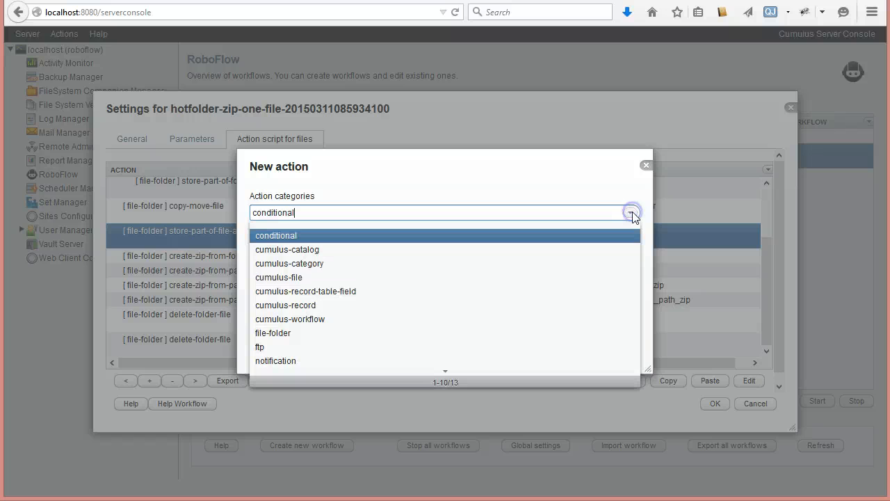
click(632, 235)
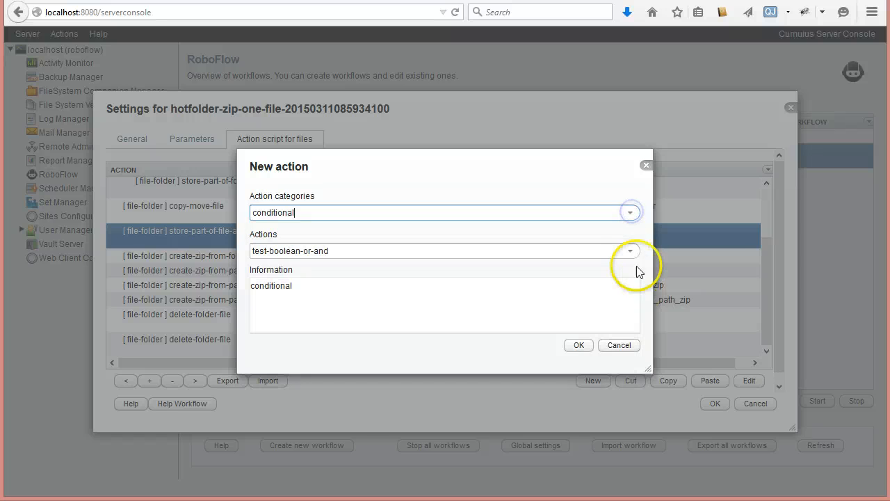
click(630, 251)
click(378, 393)
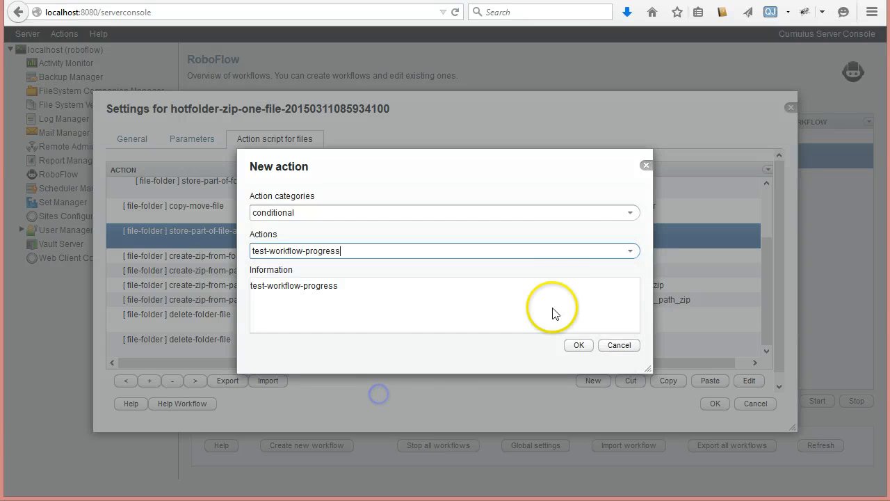
click(579, 345)
Step: Set the new condition's workflow progress to First-Item-Of-Loop and its output variable to test-if-first-file
click(616, 216)
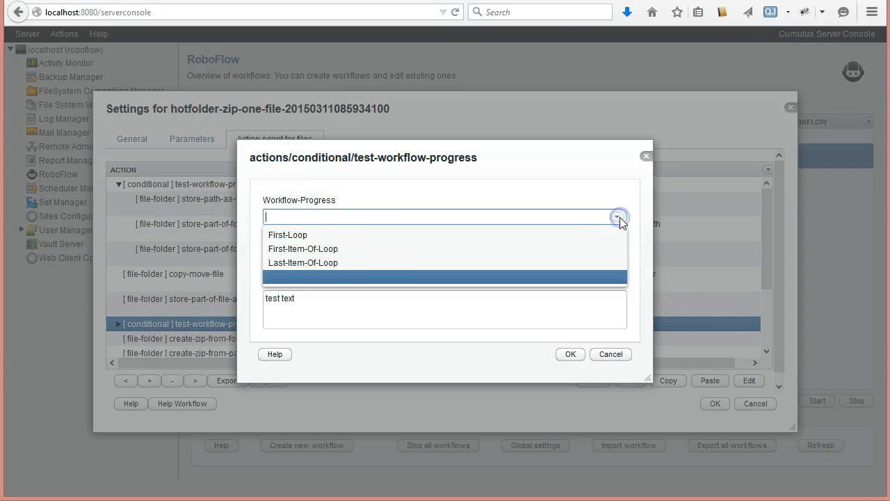
click(331, 248)
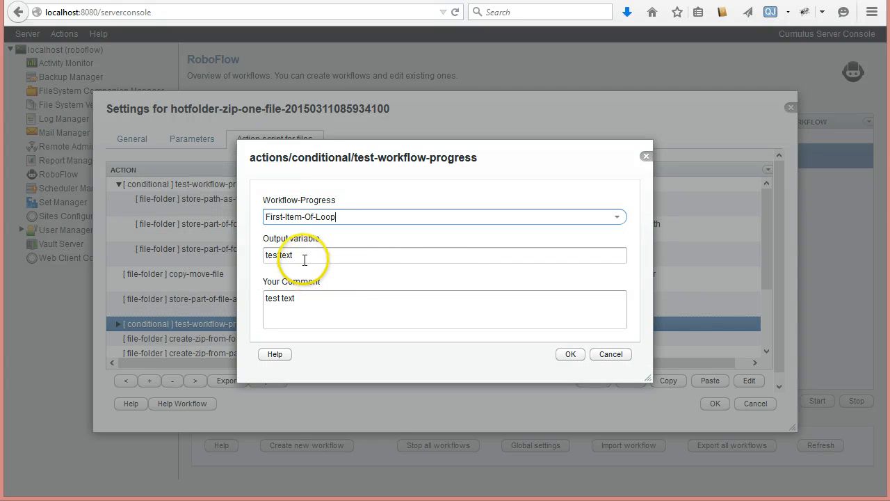
click(306, 256)
key(ctrl+a)
text(tes)
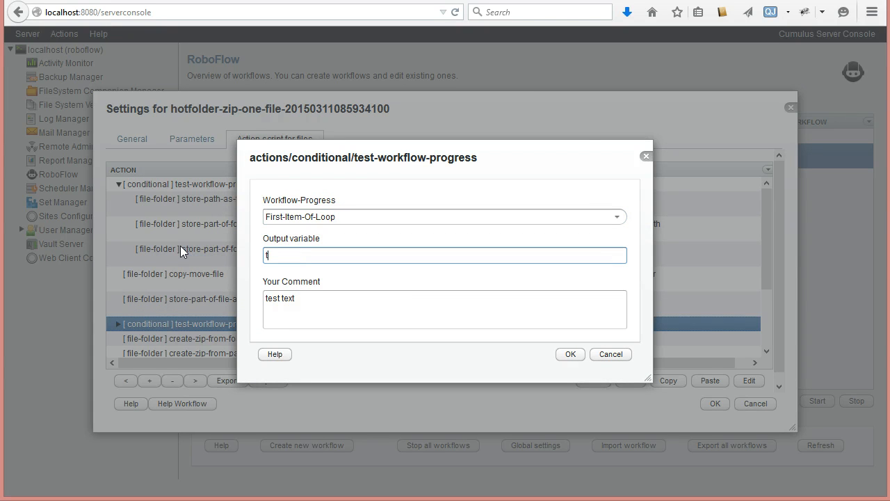
text(t-if-first-)
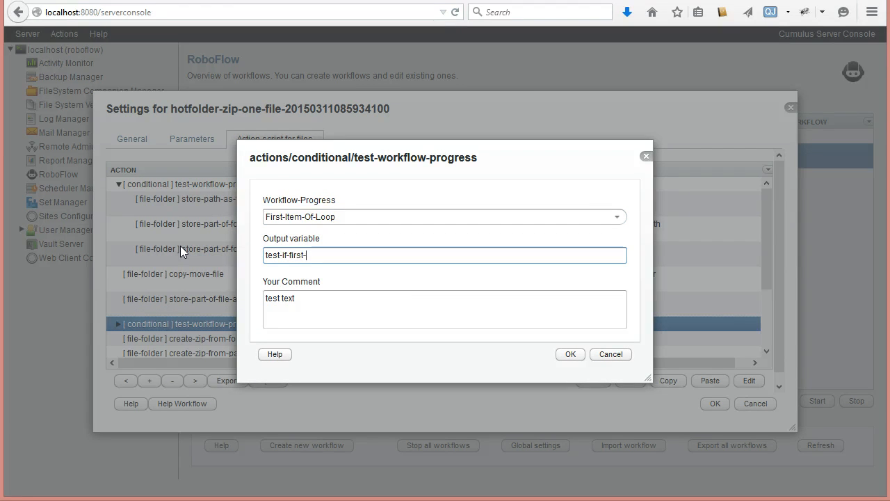
text(file)
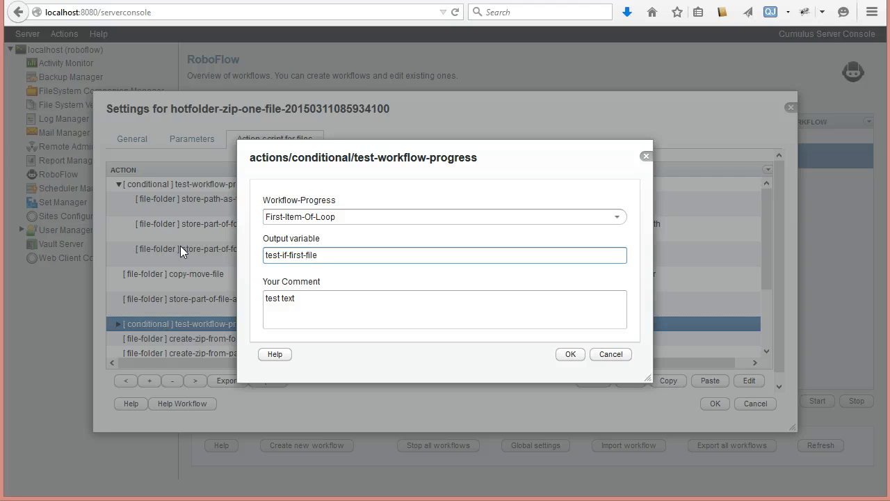
Step: Copy the output variable name test-if-first-file into the condition's comment and save the action
key(ctrl+a)
key(ctrl+c)
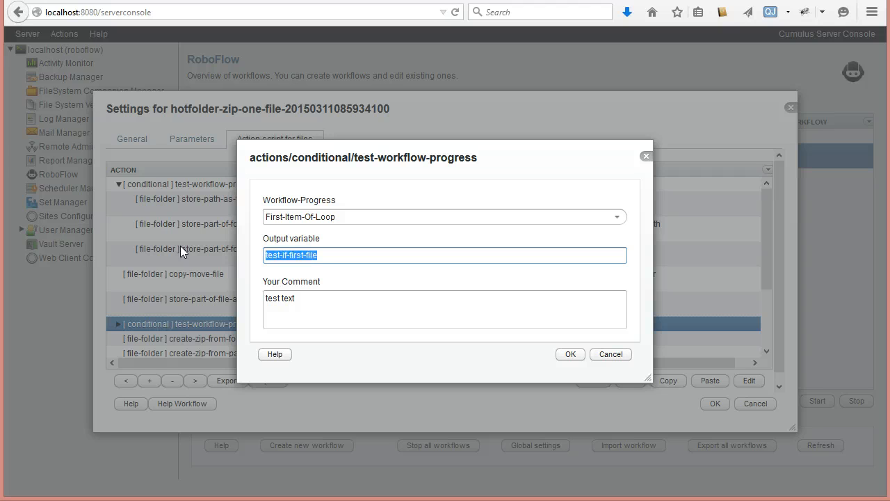
key(Tab)
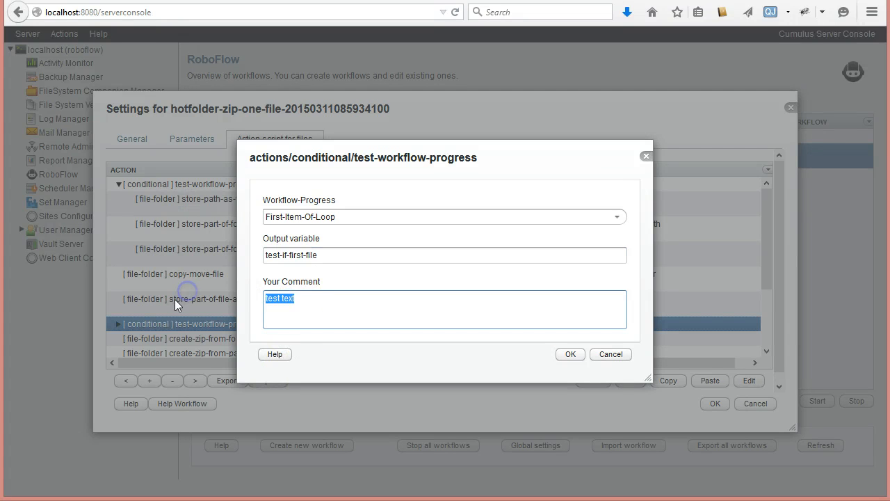
key(ctrl+v)
click(562, 357)
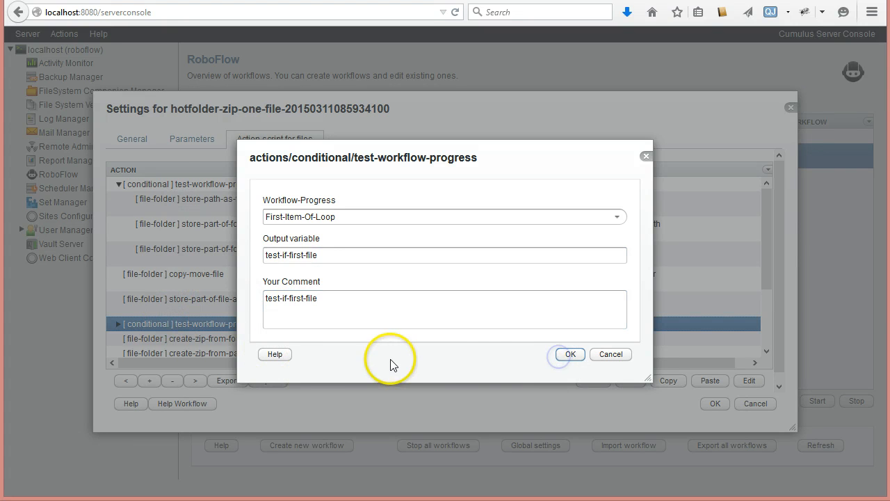
click(572, 357)
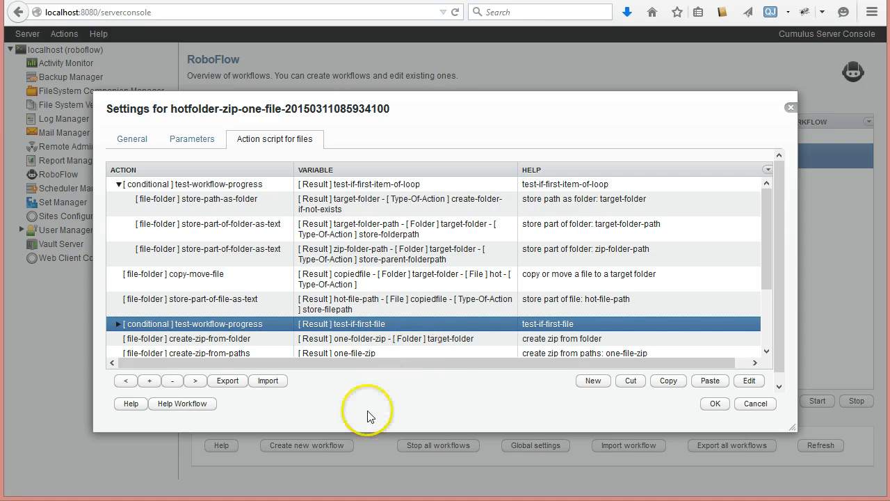
Step: Add a store-text action from the text category inside the test-if-first-file condition
drag(763, 238, 767, 268)
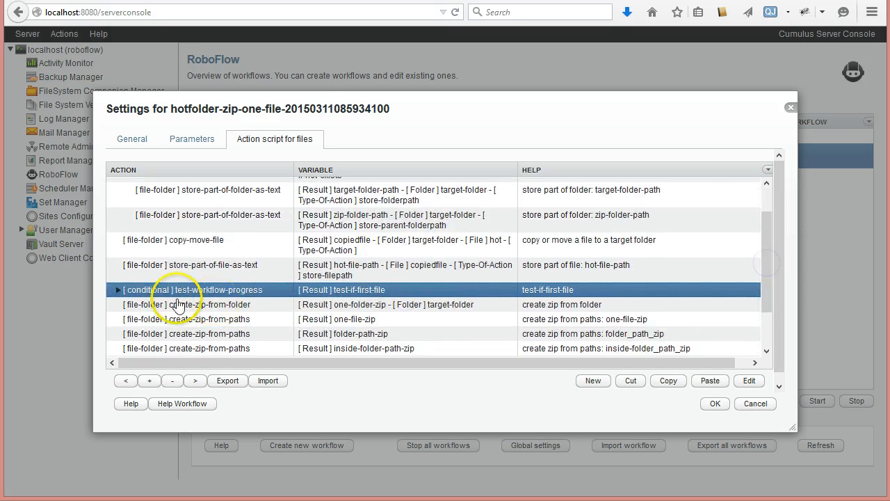
click(118, 290)
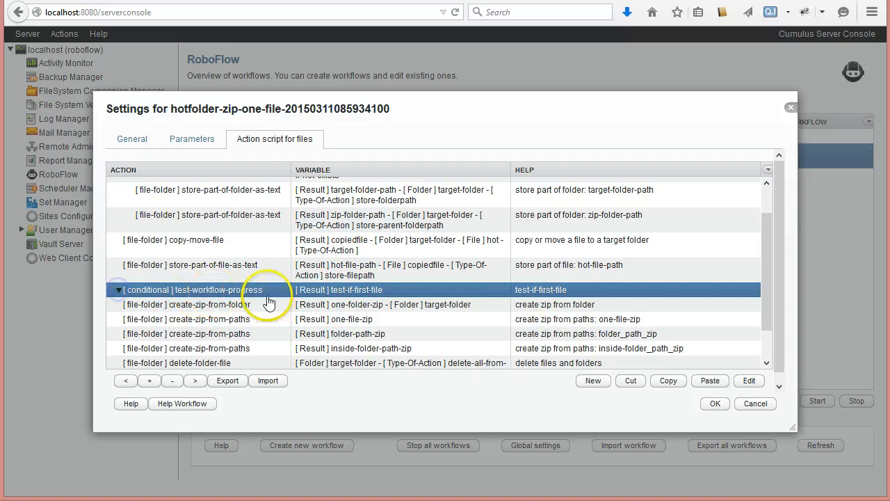
click(587, 385)
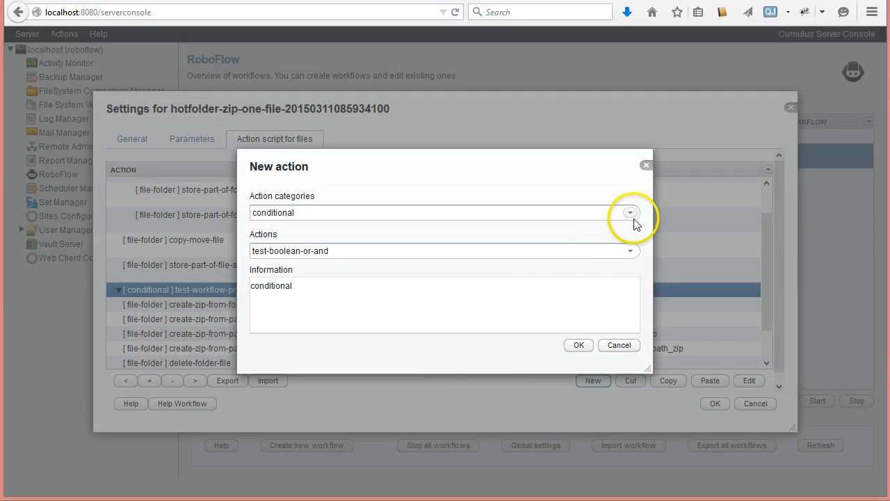
click(631, 251)
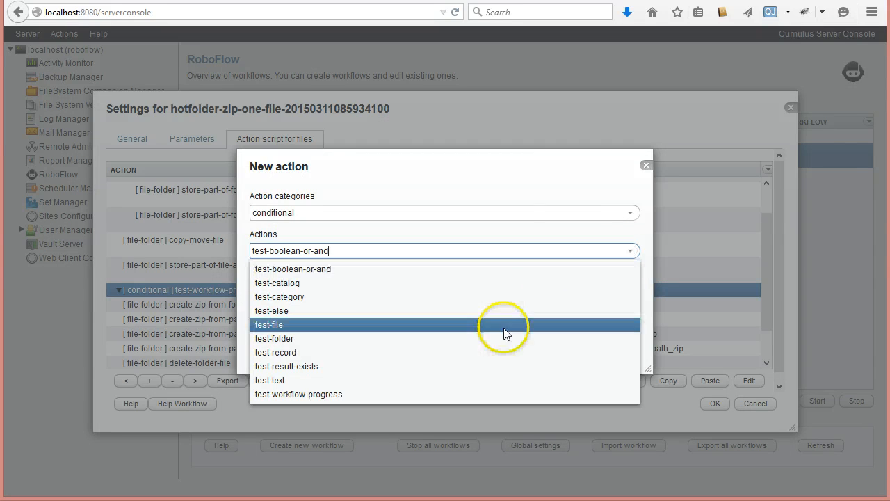
click(517, 234)
click(630, 213)
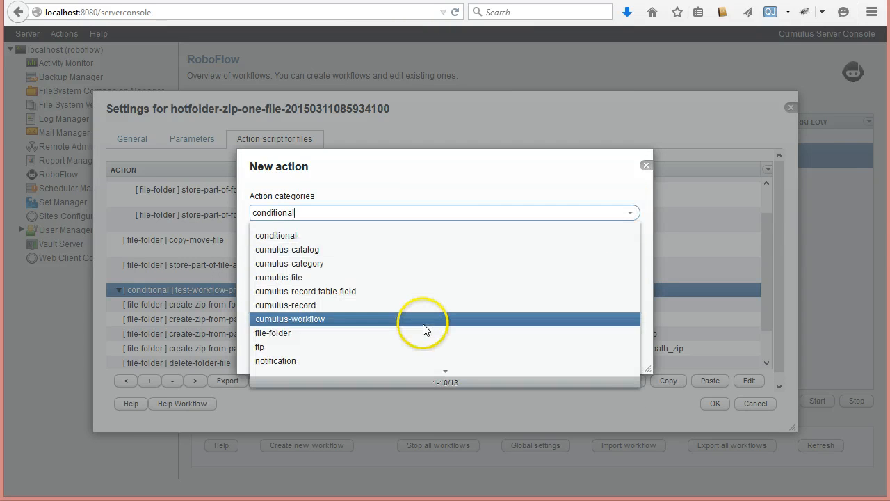
scroll(421, 328, down, 3)
click(285, 265)
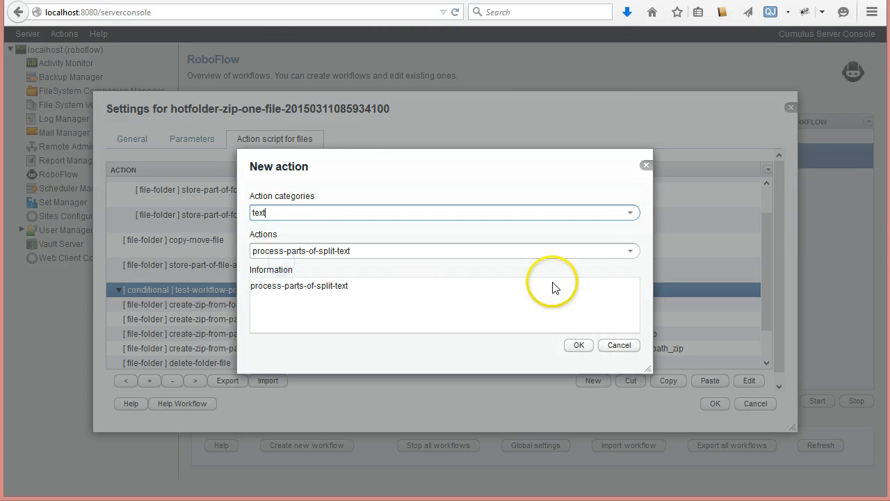
click(632, 252)
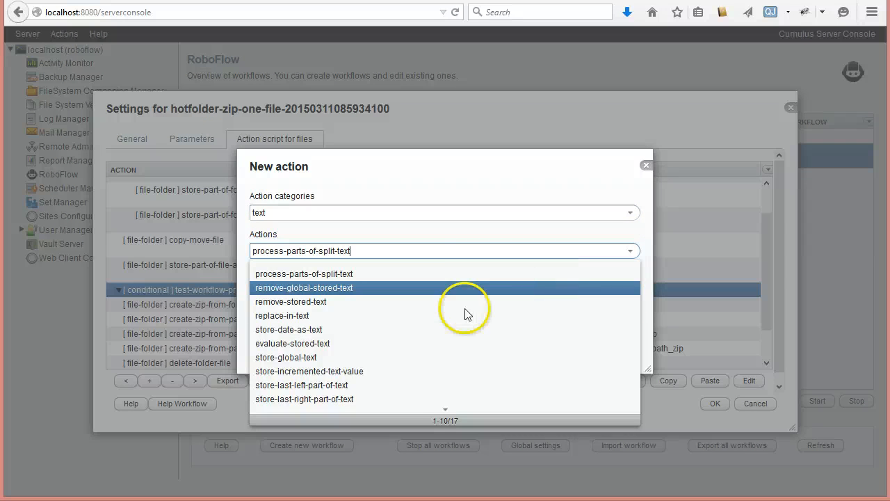
scroll(362, 348, down, 5)
click(293, 360)
click(577, 345)
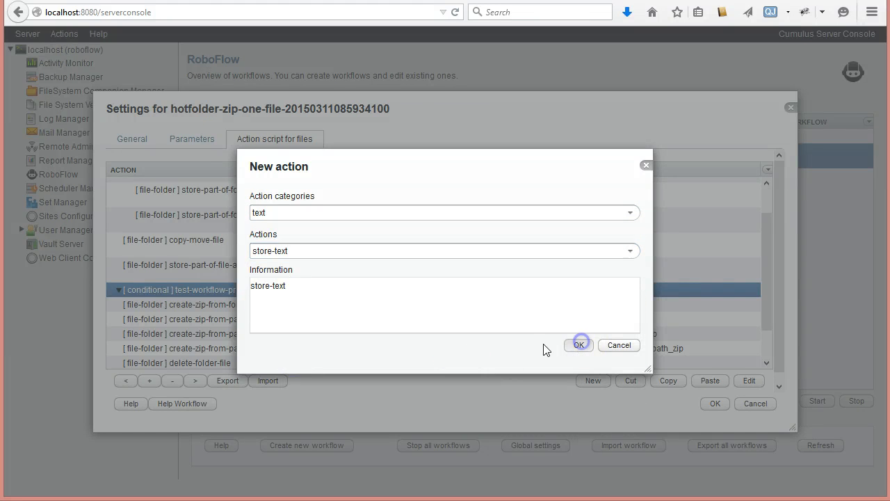
Step: Set the text to store to the hot-file-path tag, #TAG(hot-file-path)TAG#
click(334, 216)
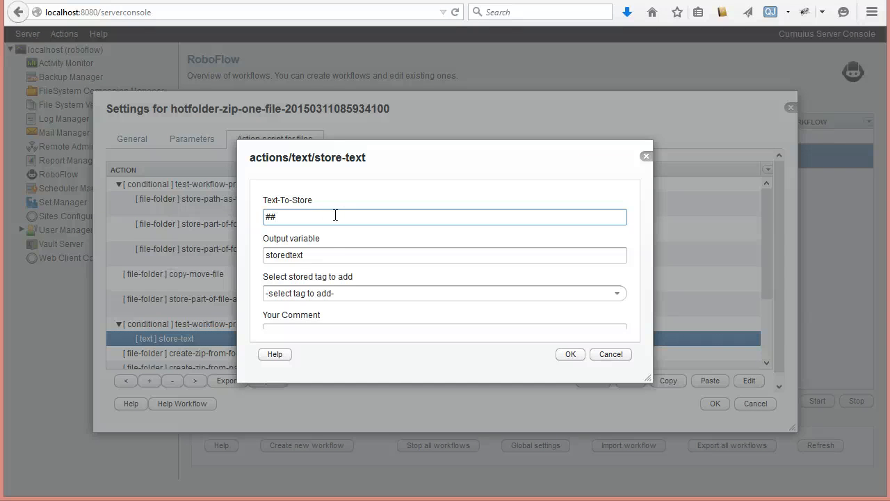
click(615, 294)
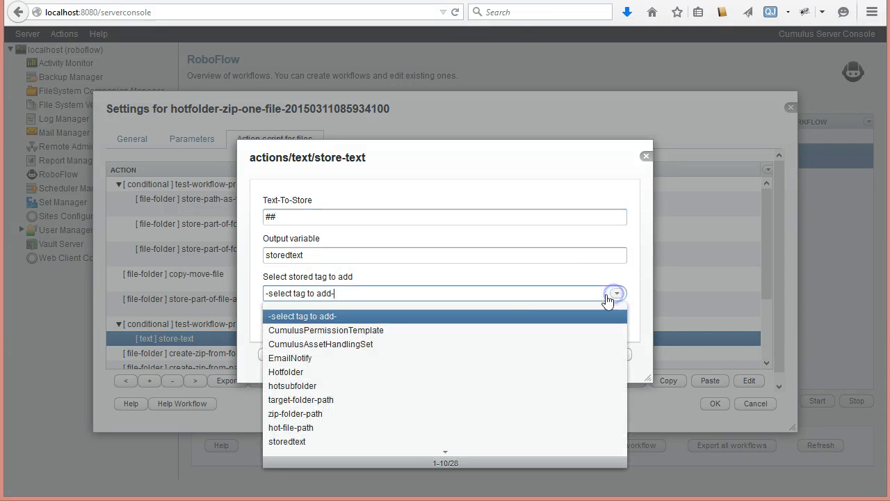
click(297, 427)
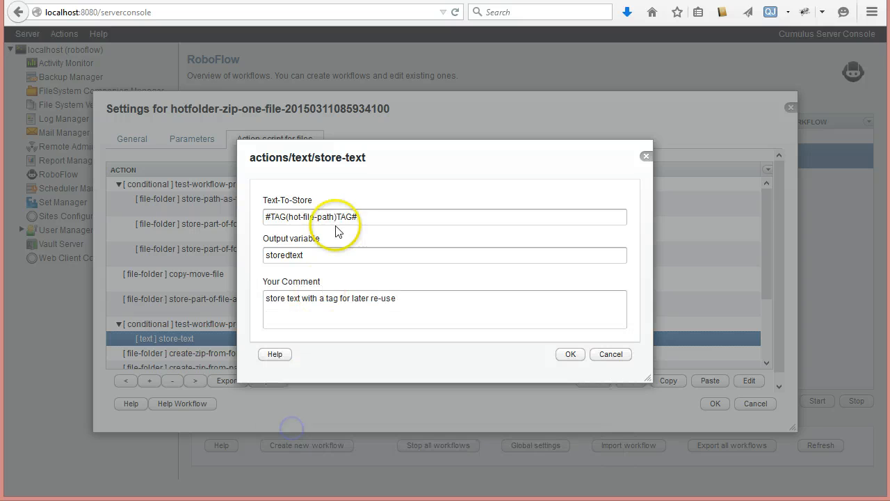
click(368, 216)
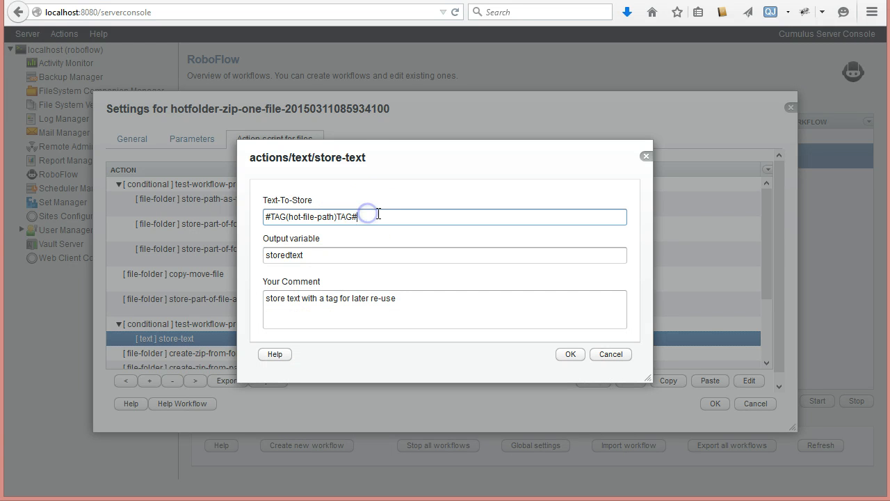
Step: Name the store-text output variable paths, extend the comment to "store text with a tag for later re-use: paths", and save the action
double_click(311, 256)
text(paths)
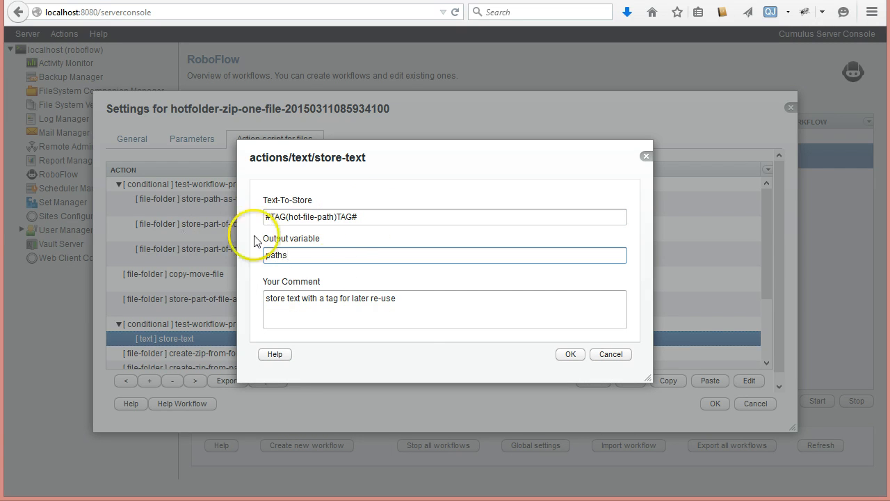
click(413, 298)
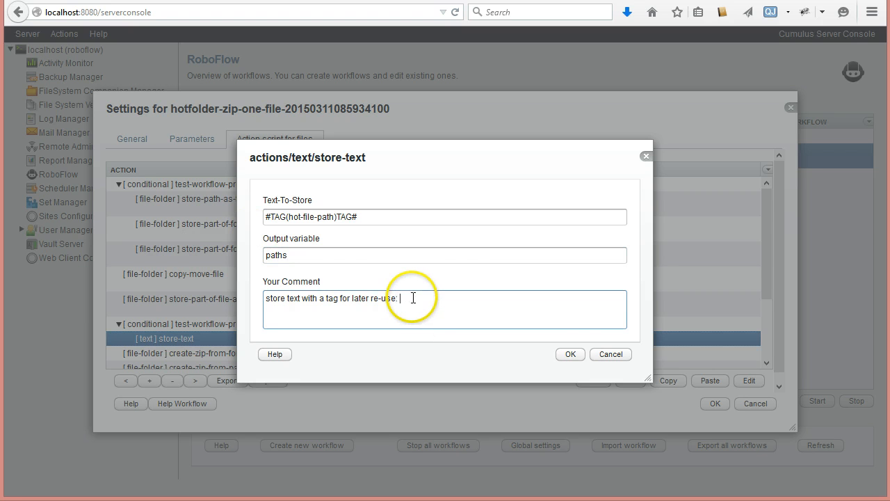
text(: paths)
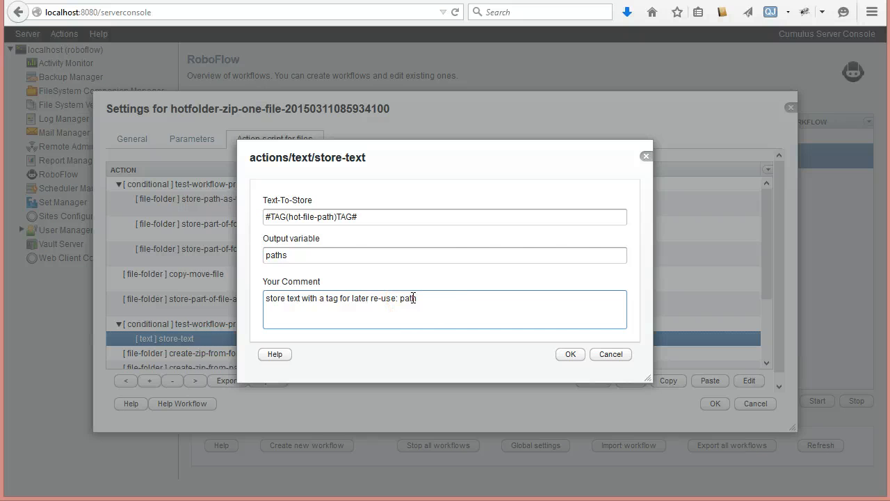
click(569, 355)
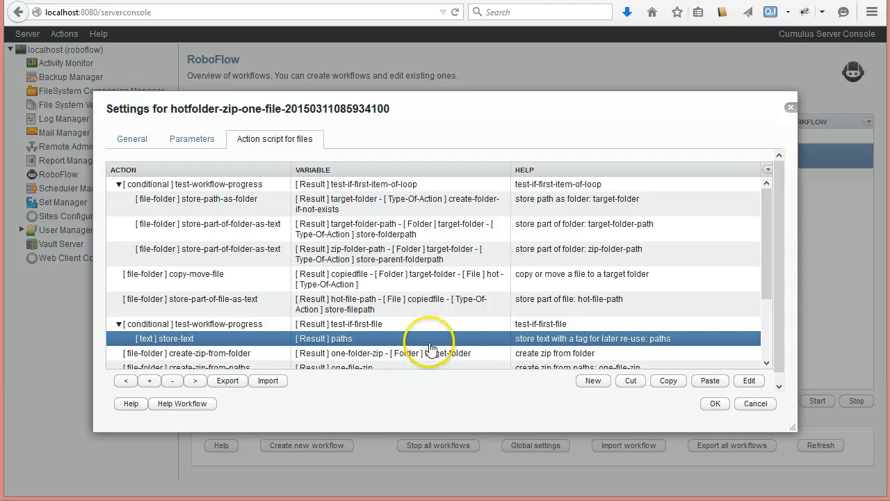
Step: Collapse the test-if-first-file condition and add a conditional test-else action directly after it
drag(767, 263, 767, 322)
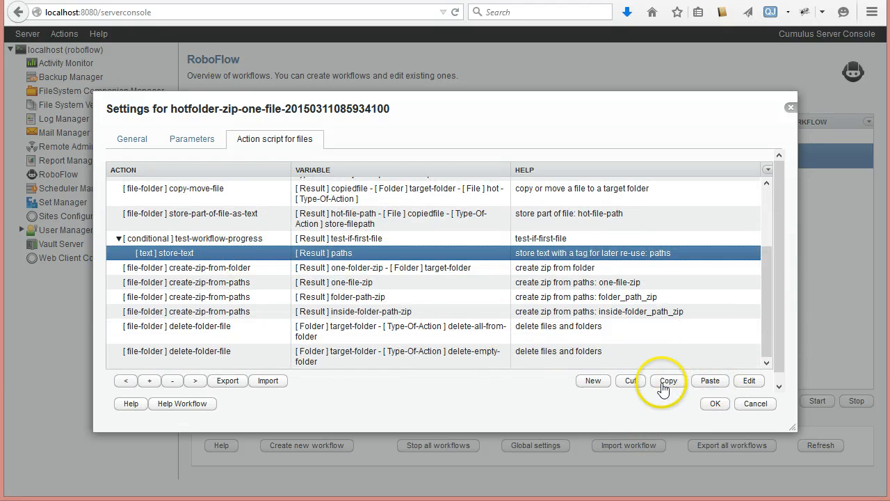
click(118, 239)
click(137, 255)
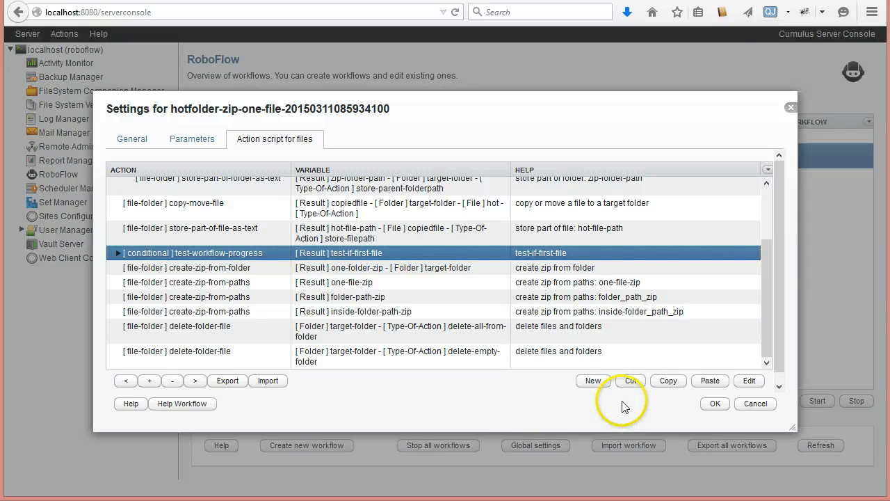
click(593, 381)
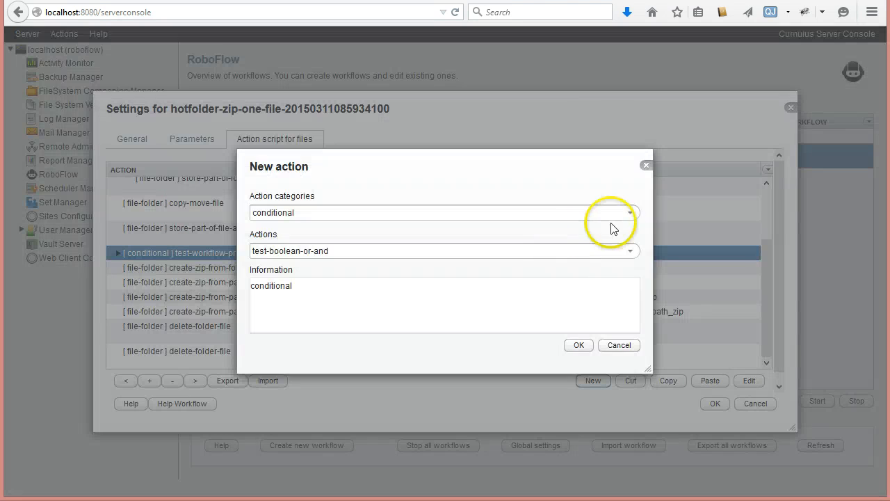
click(630, 251)
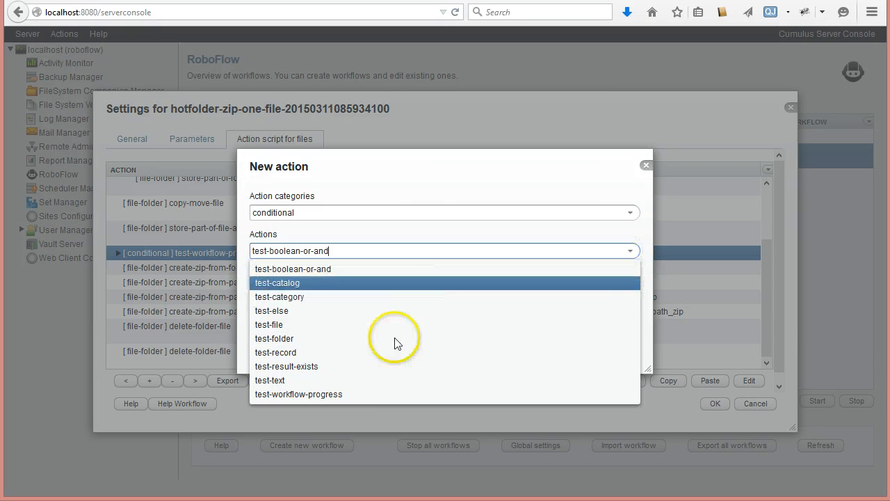
click(364, 394)
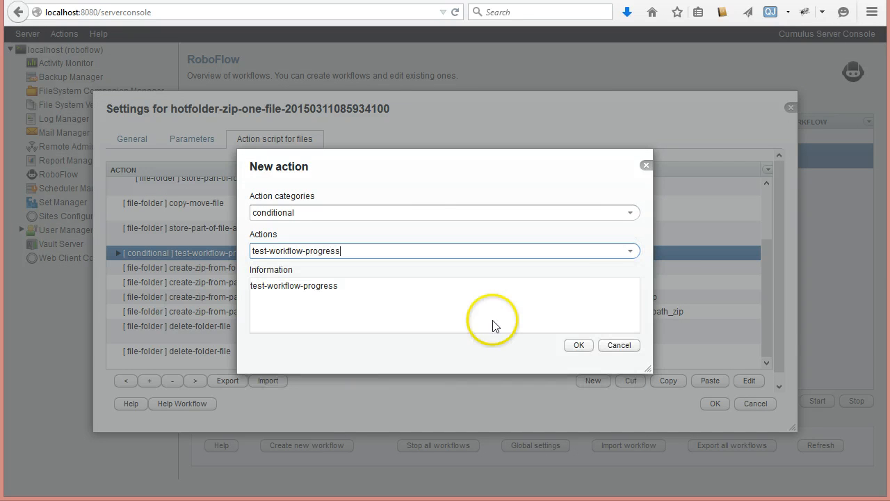
click(635, 254)
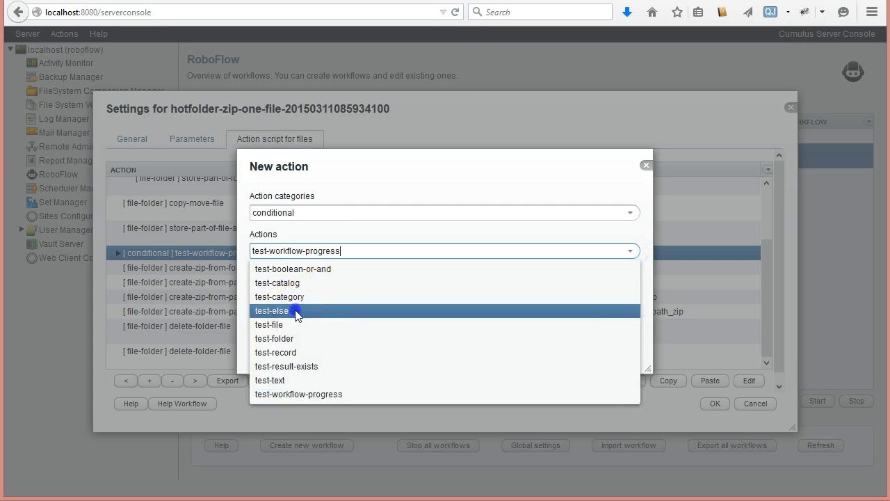
click(294, 310)
click(578, 345)
Step: Set the ELSE boolean variable to test-if-first-file, extend the comment to "test else: test if fist file", and save the action
click(617, 235)
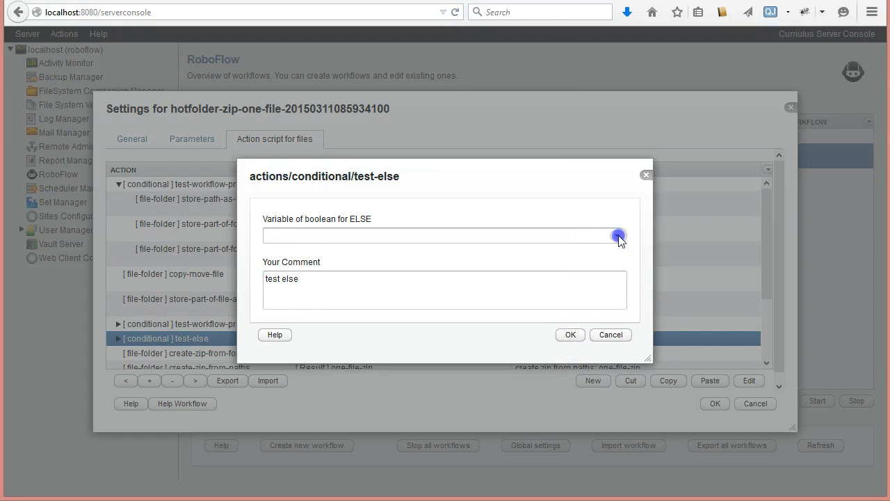
click(300, 281)
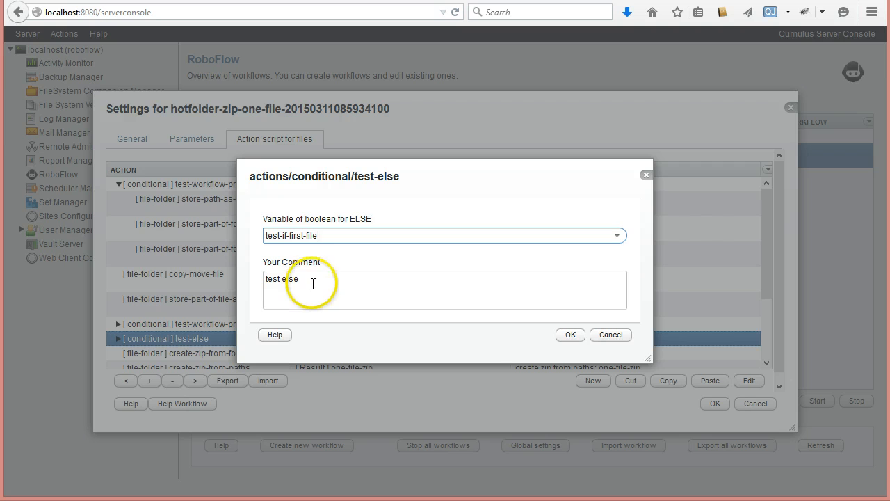
click(313, 285)
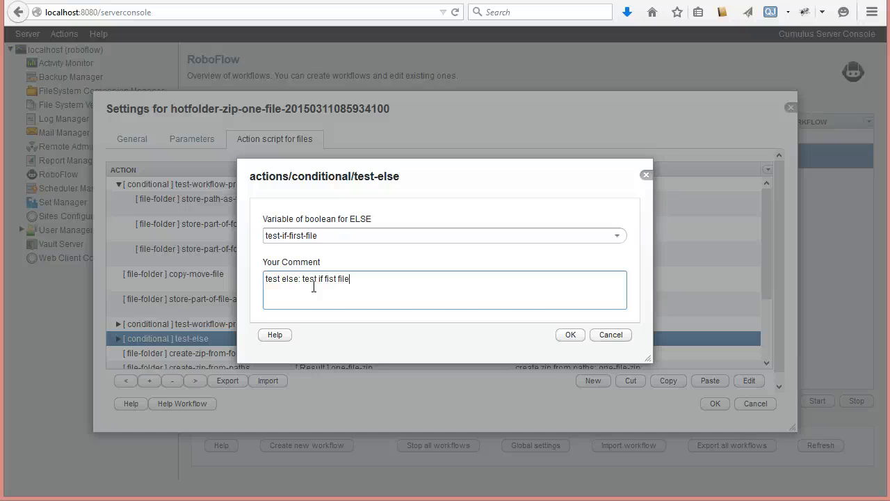
click(570, 335)
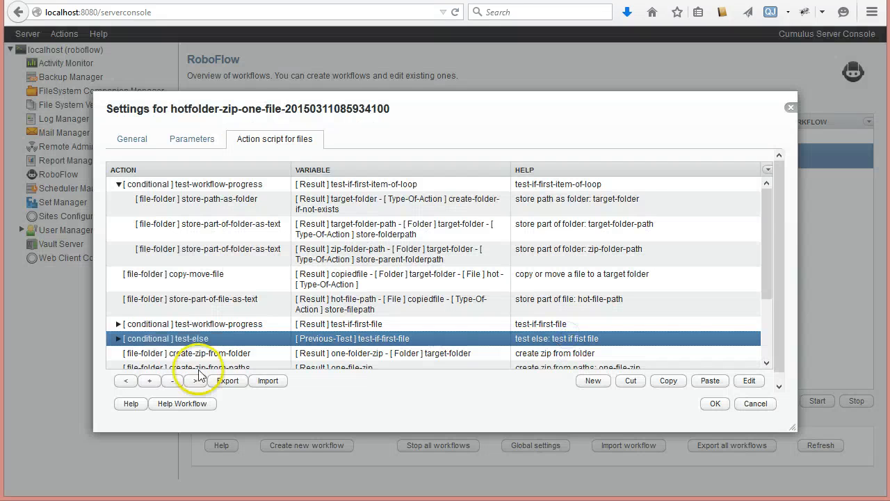
Step: Expand the test-else condition and paste the copied store-text action into it
click(118, 338)
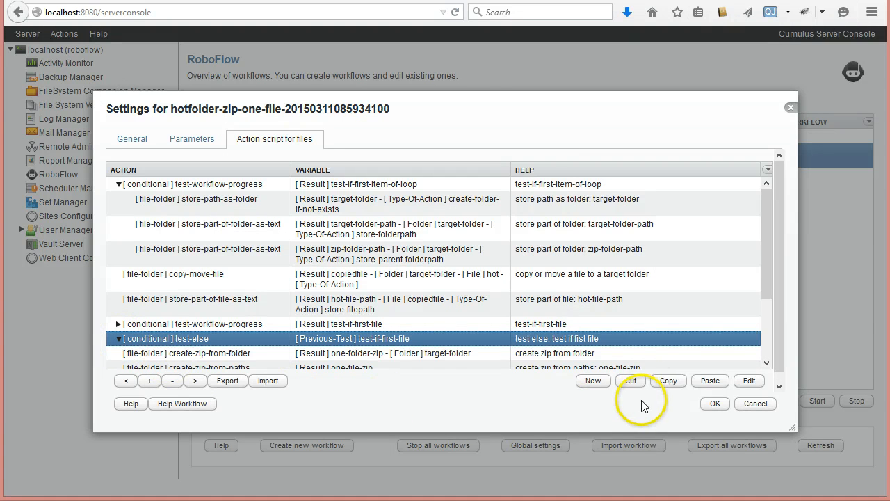
click(710, 380)
drag(771, 270, 770, 293)
Step: Open the store-text action under test-else and append the stored tag #TAG(paths)TAG# to its text to store
double_click(225, 304)
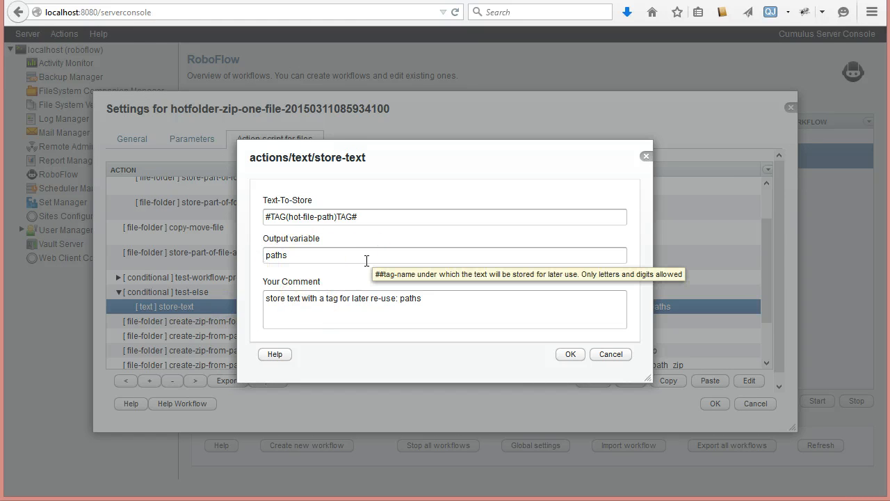
click(373, 215)
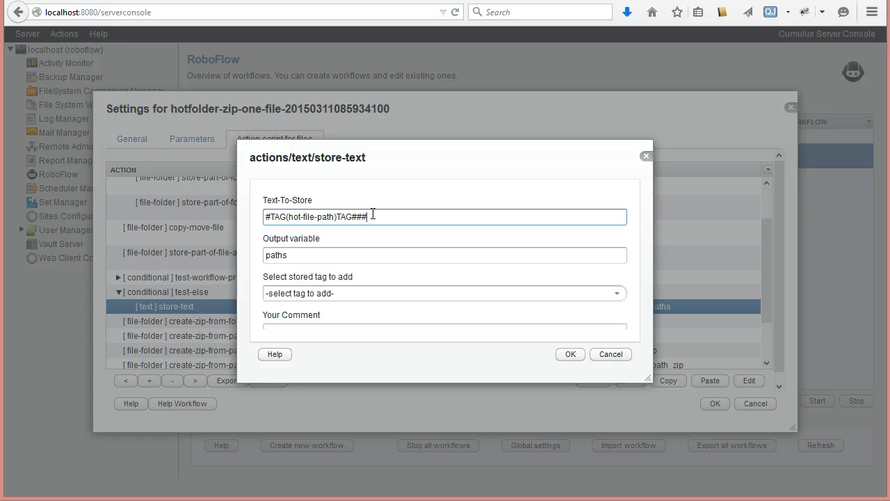
click(385, 213)
click(616, 293)
click(299, 441)
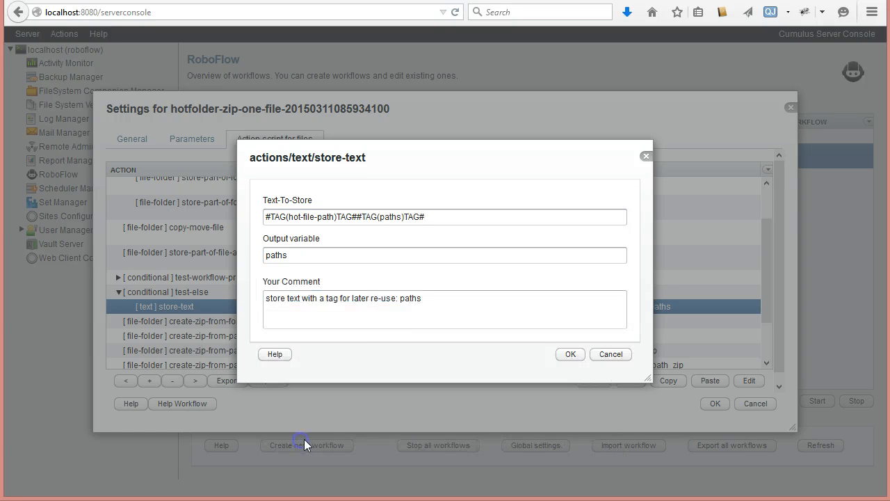
Step: Reorder the text to store as #TAG(paths)TAG#;#TAG(hot-file-path)TAG#, with a semicolon between the tags, and save the action
click(357, 218)
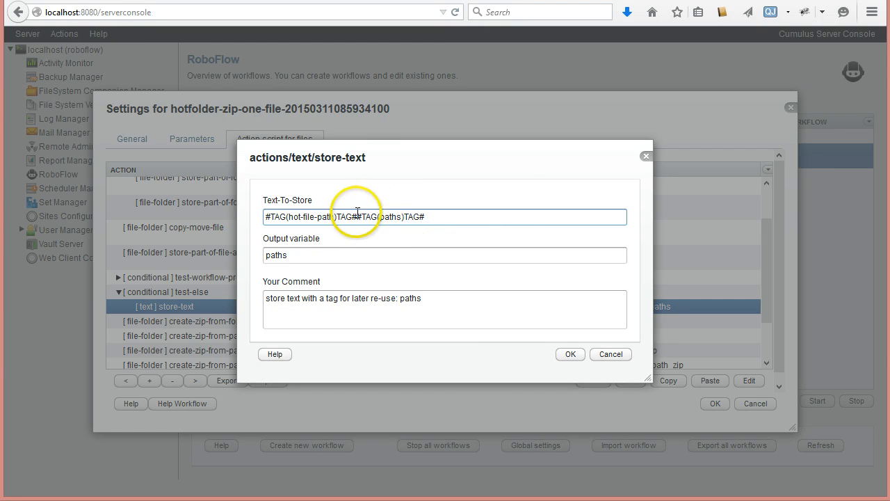
shift+click(426, 218)
key(ctrl+c)
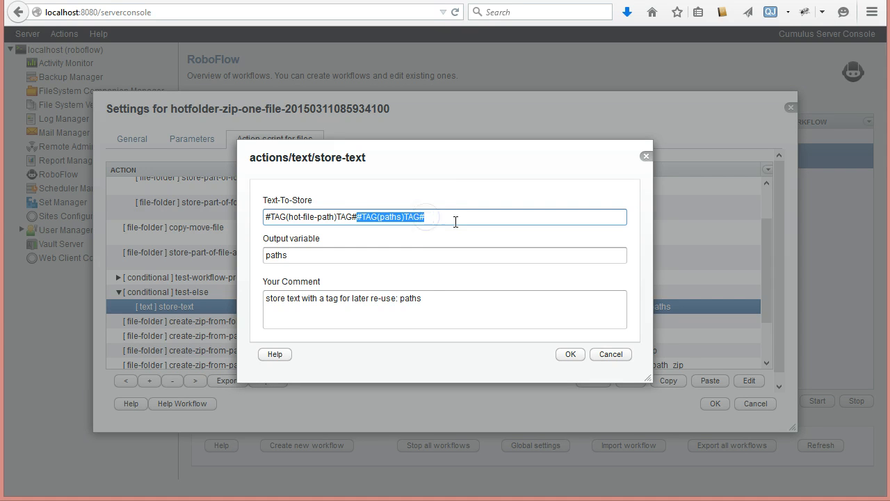
key(BackSpace)
click(267, 216)
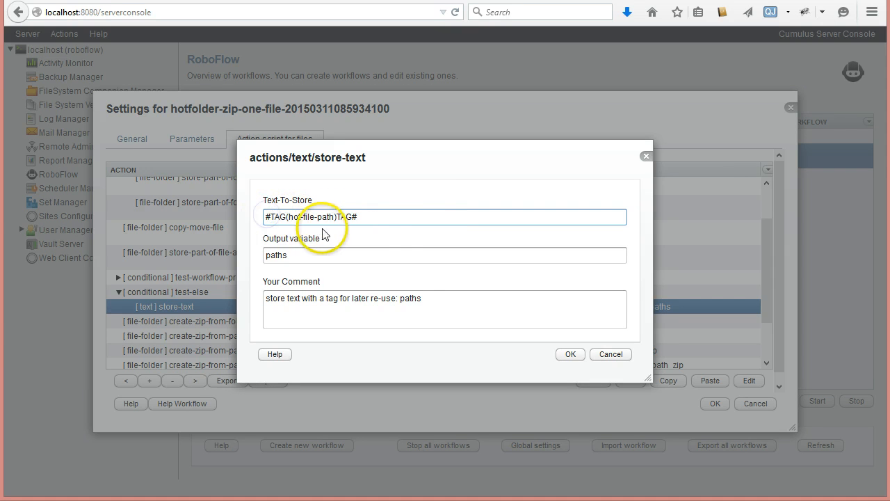
key(ctrl+v)
text(;)
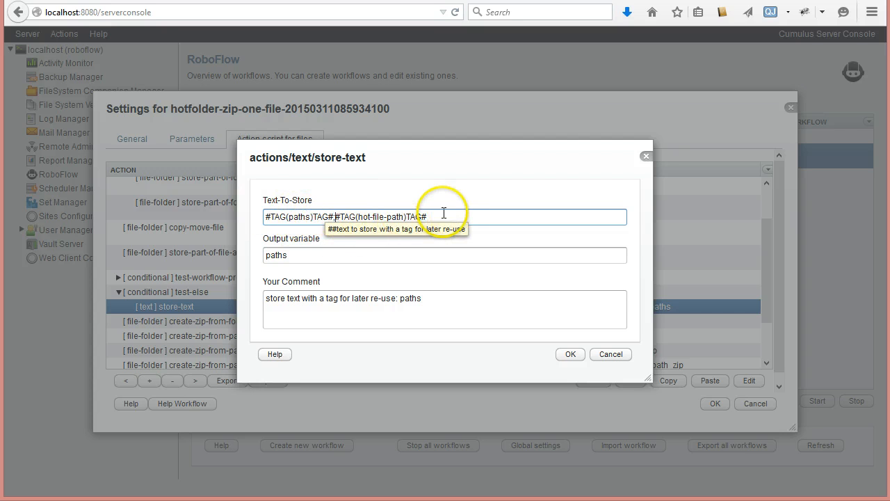
click(571, 355)
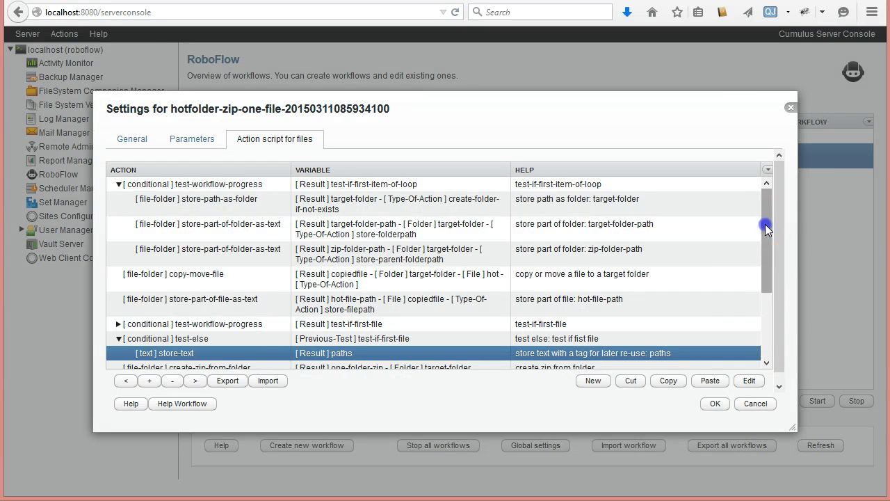
Step: Collapse the test-else condition and add a conditional test-workflow-progress action directly after it
drag(765, 224, 770, 327)
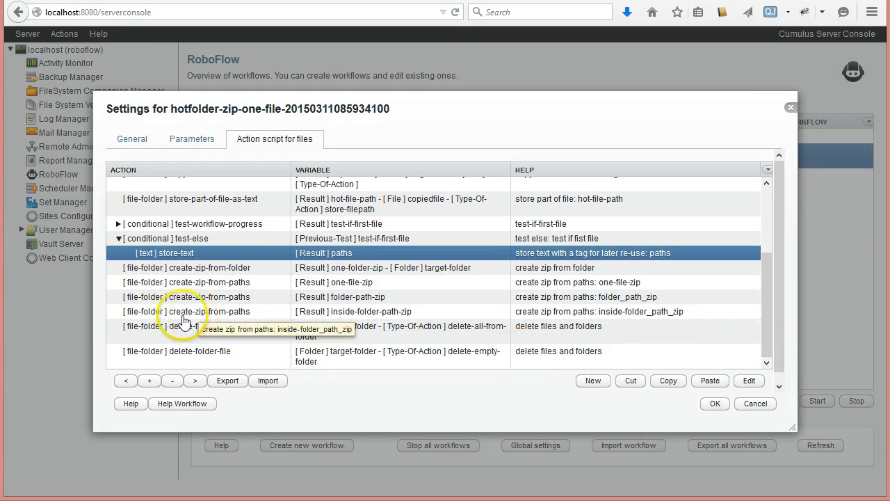
click(119, 238)
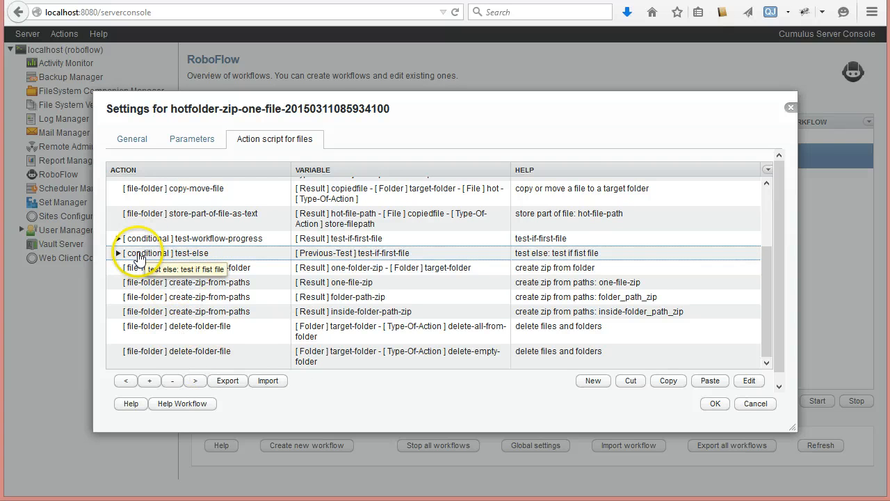
click(139, 258)
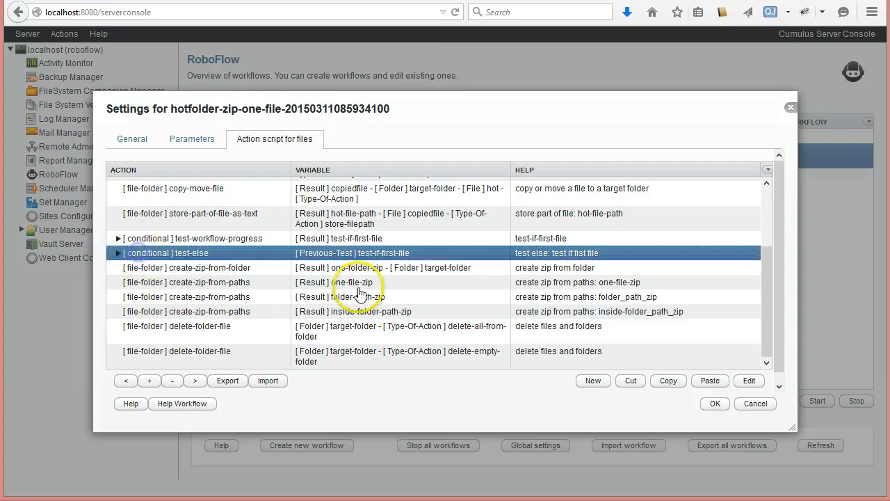
click(592, 386)
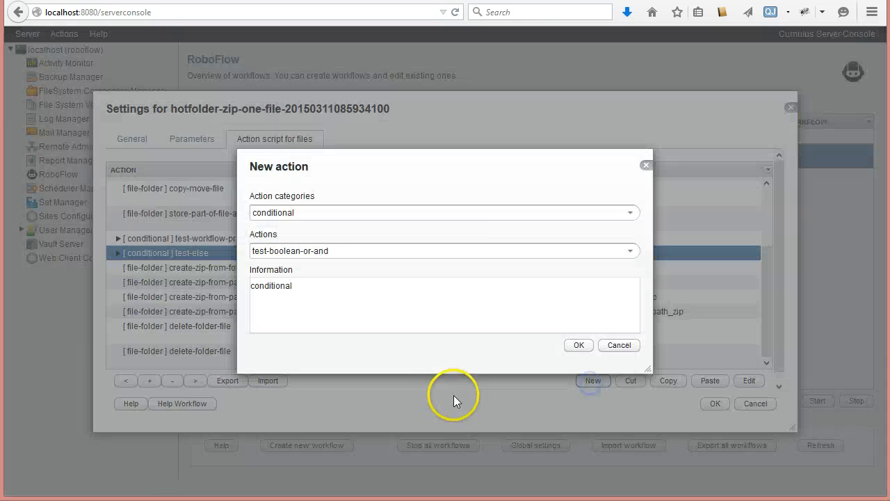
click(635, 253)
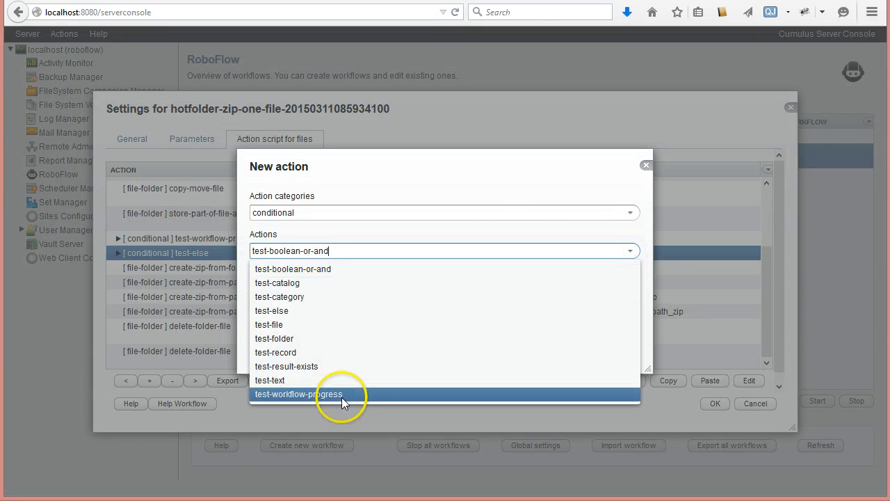
click(282, 393)
click(579, 346)
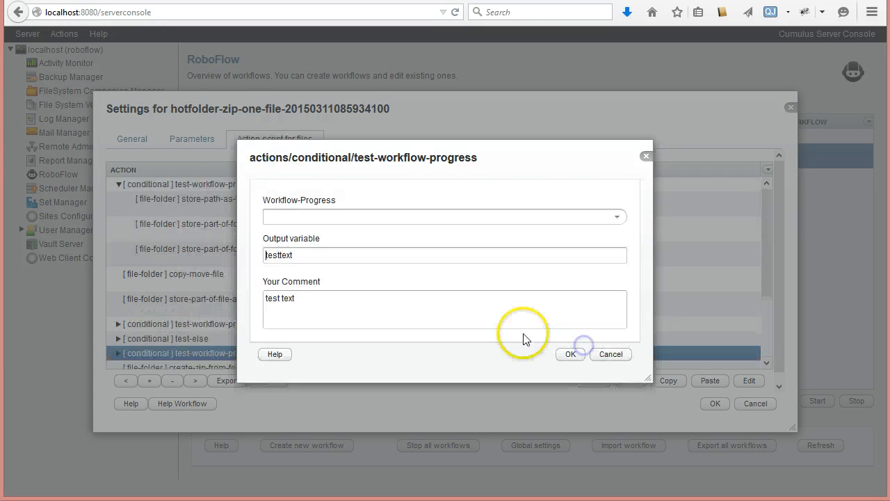
Step: Set the workflow progress to Last-Item-Of-Loop and name the output variable test-if-last-item-of-loop
click(617, 216)
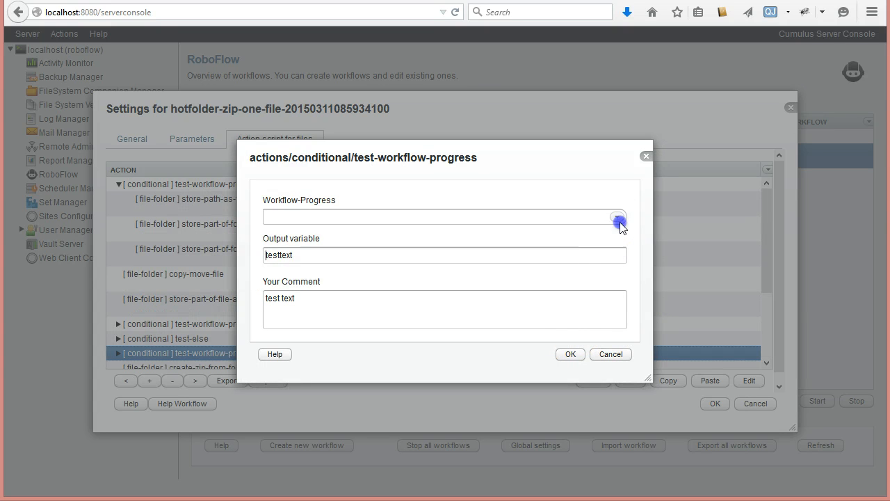
click(401, 262)
drag(300, 257, 249, 252)
text(test-)
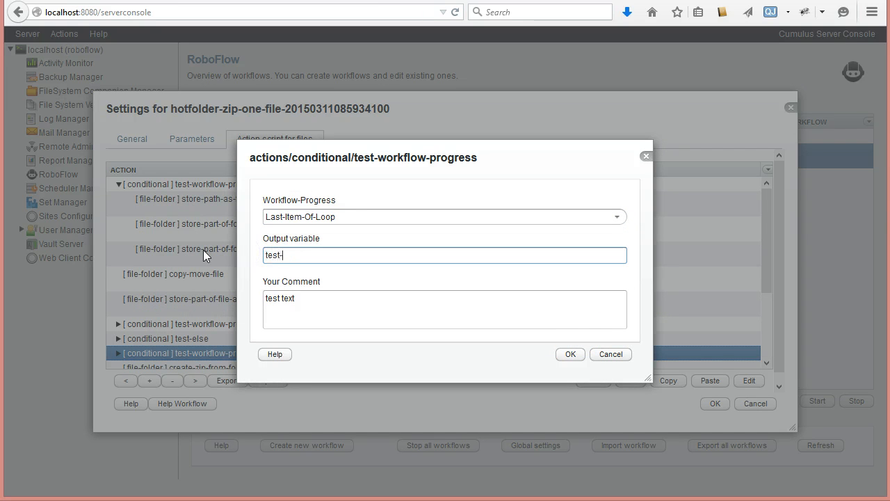
text(if-last-item-of-loop)
Step: Replace the comment with the output variable name test-if-last-item-of-loop and save the action
triple_click(366, 254)
key(ctrl+c)
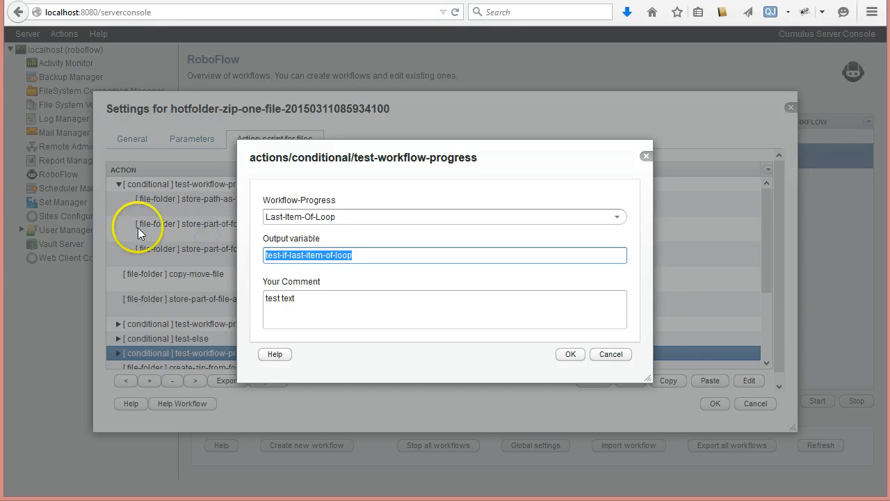
drag(295, 298, 191, 274)
key(ctrl+v)
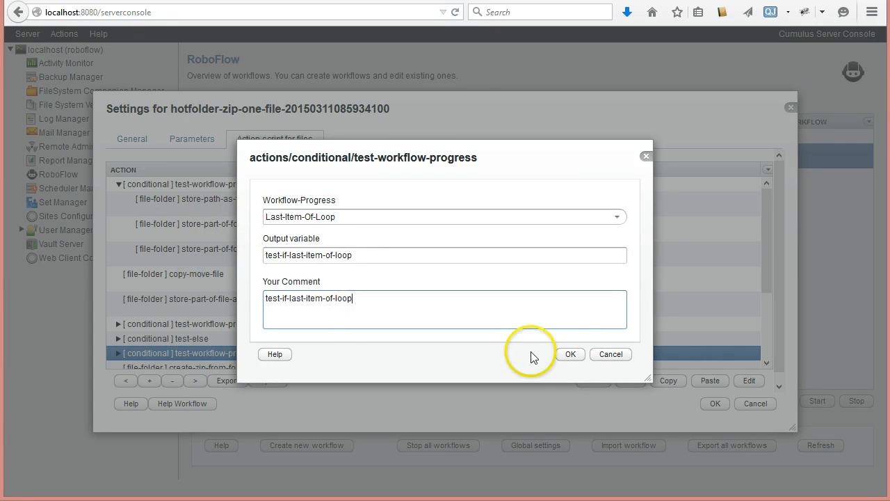
click(569, 355)
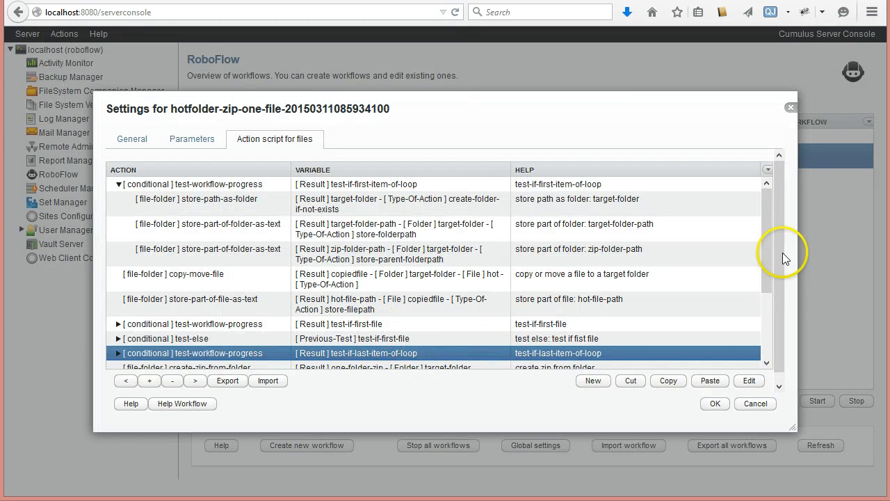
Step: Move all create-zip and delete-folder-file actions into the test-if-last-item-of-loop condition and save the workflow
drag(765, 264, 771, 302)
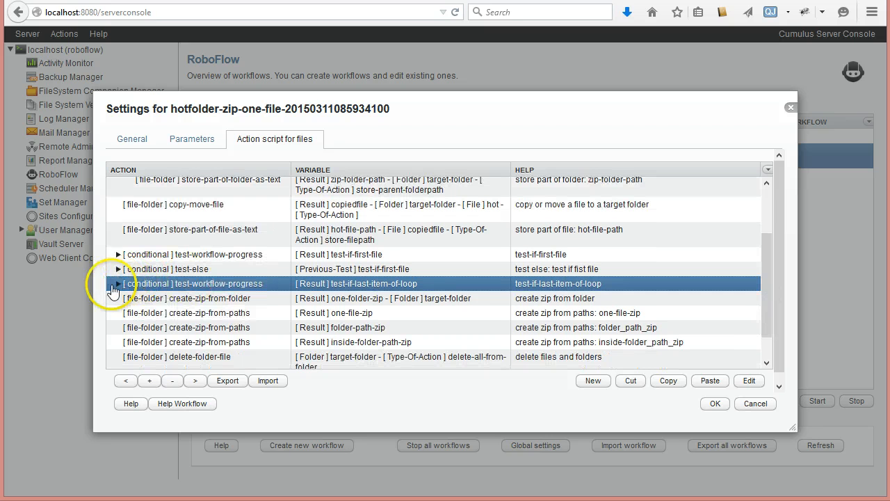
click(118, 285)
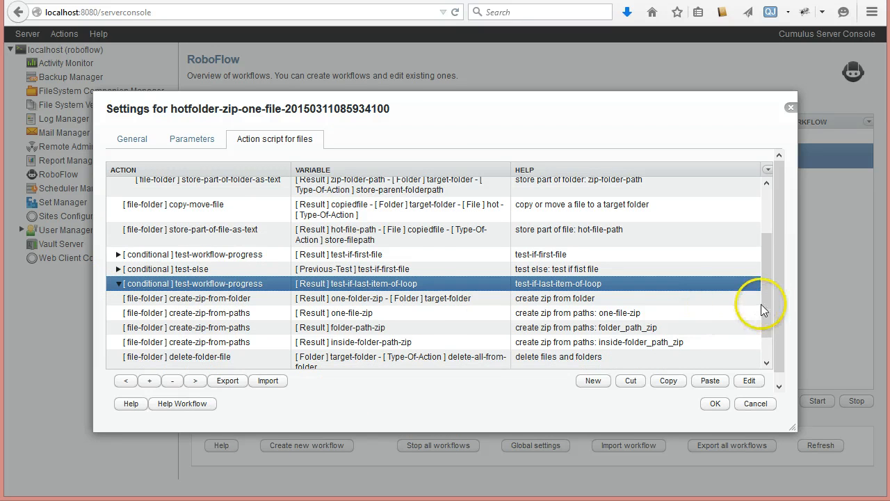
drag(765, 309, 766, 341)
click(190, 273)
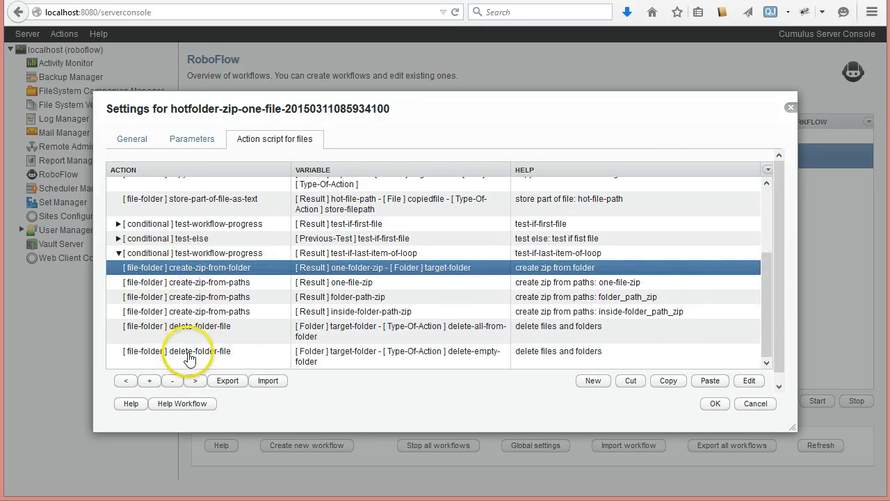
shift+click(190, 356)
click(630, 382)
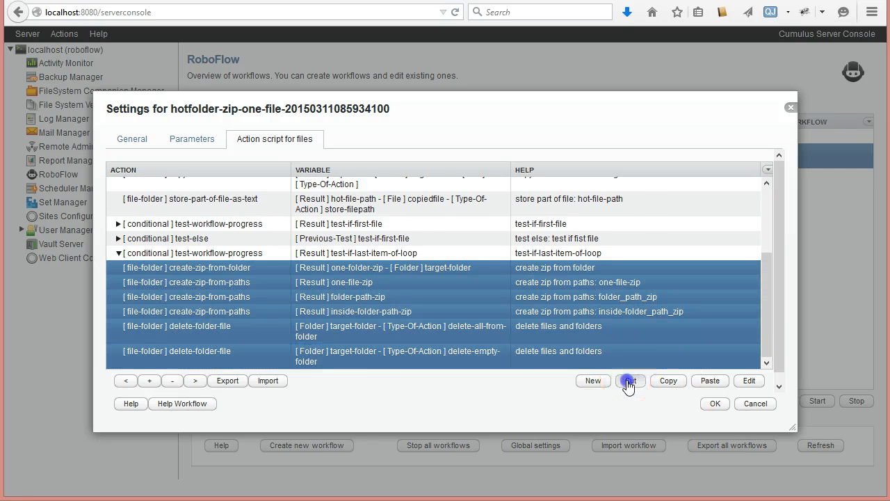
click(150, 355)
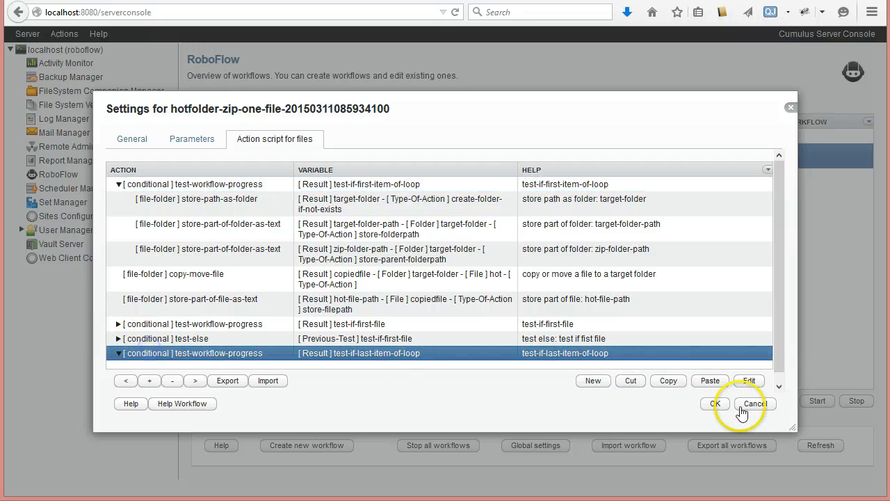
click(710, 380)
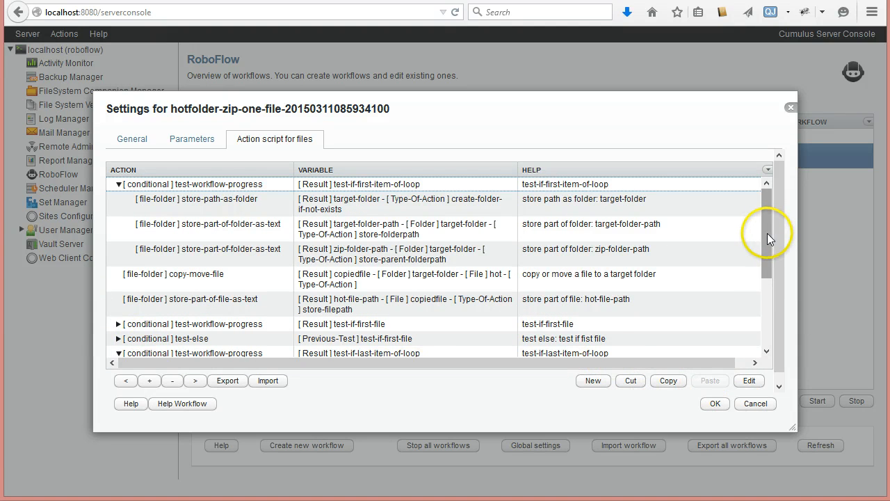
drag(767, 236, 768, 303)
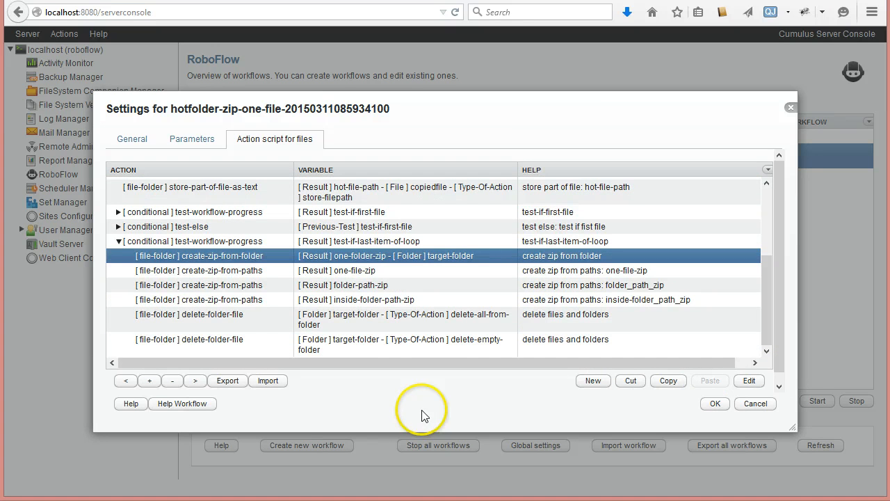
click(715, 404)
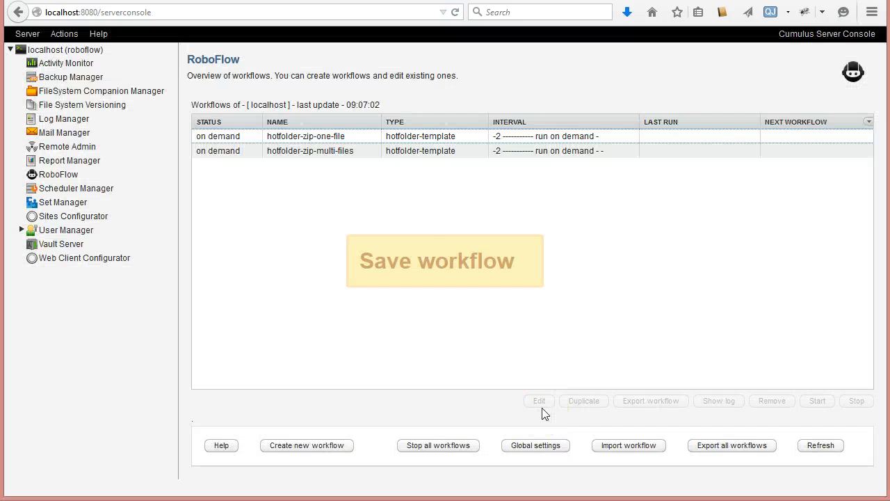
Step: Reopen the hotfolder-zip-multi-files action script, expand the test-if-last-item-of-loop condition, and move and enlarge the settings dialog
click(304, 158)
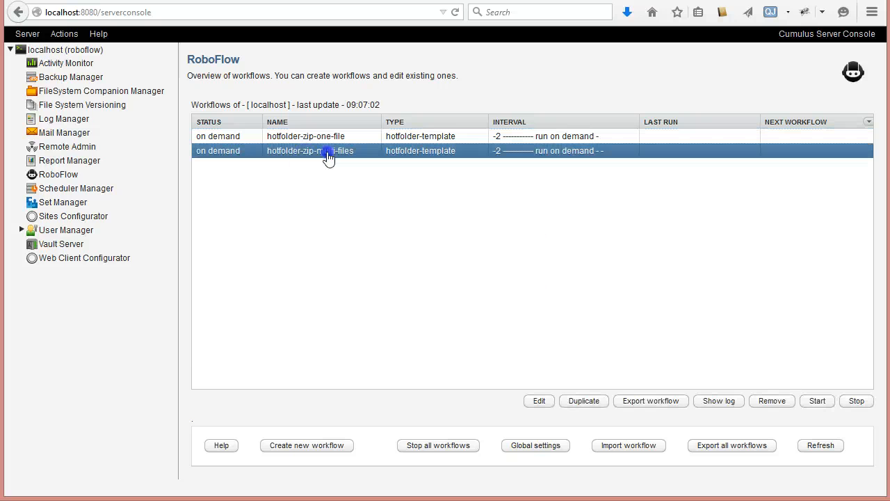
double_click(328, 158)
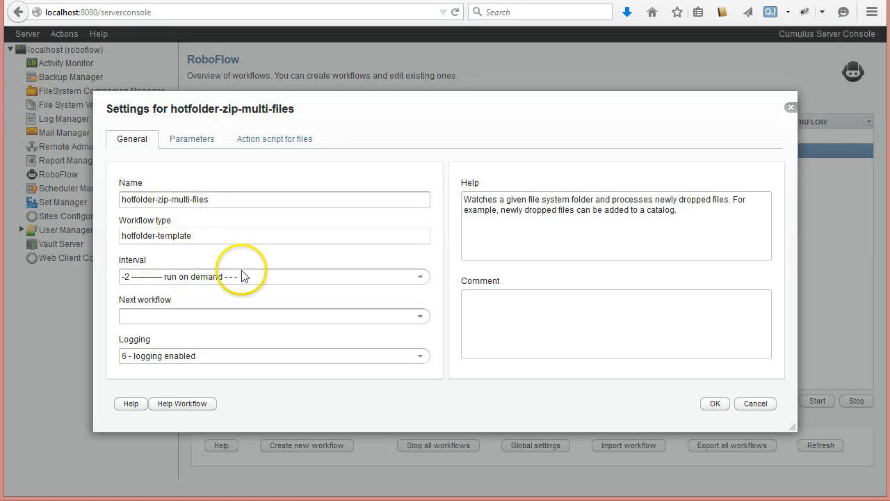
click(182, 143)
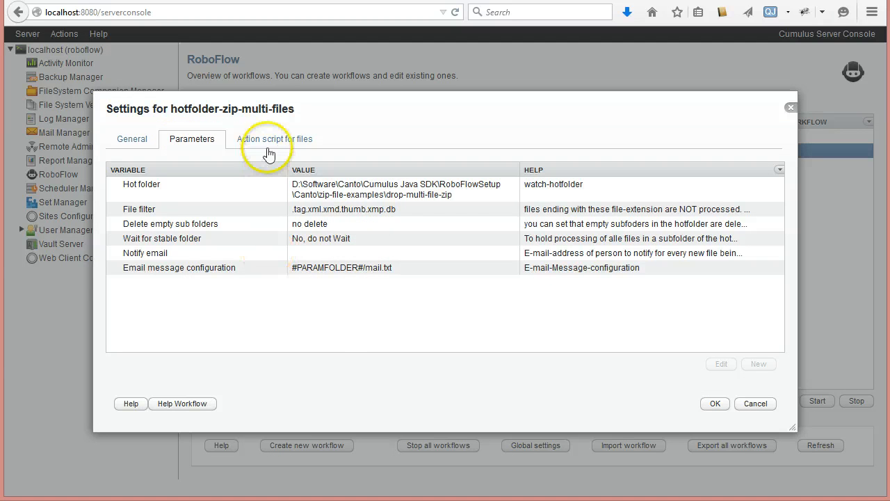
click(270, 139)
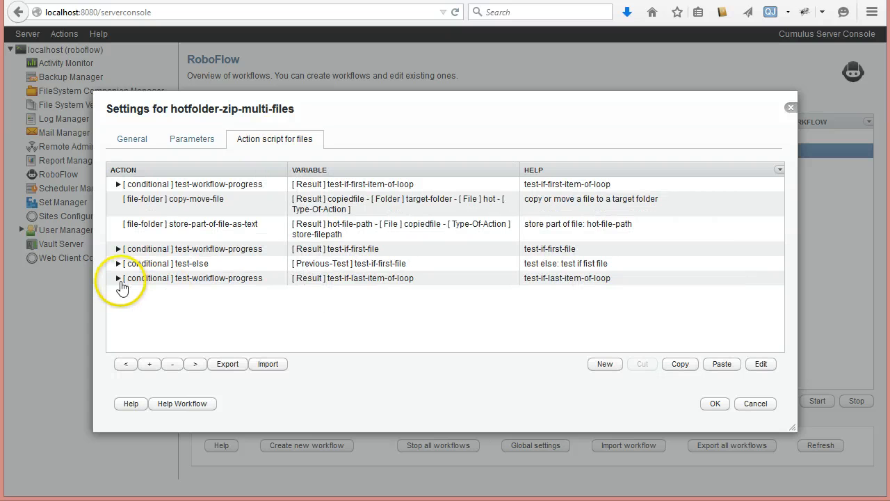
click(119, 279)
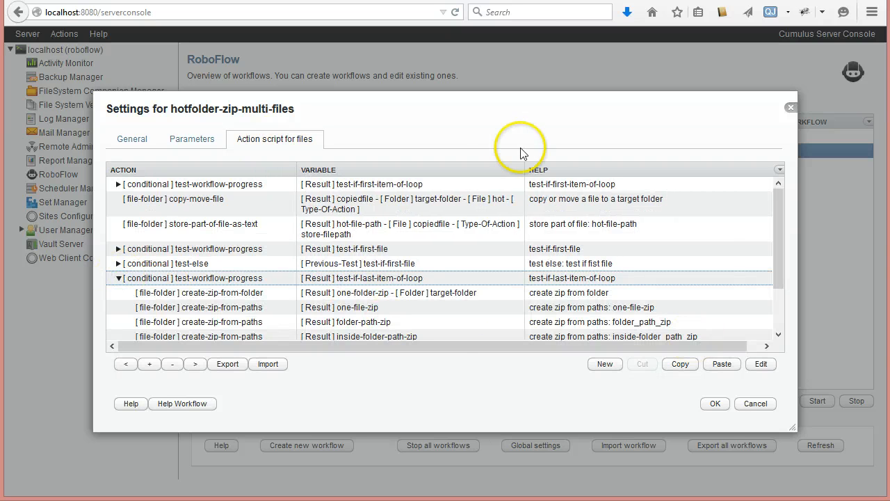
drag(465, 107, 461, 45)
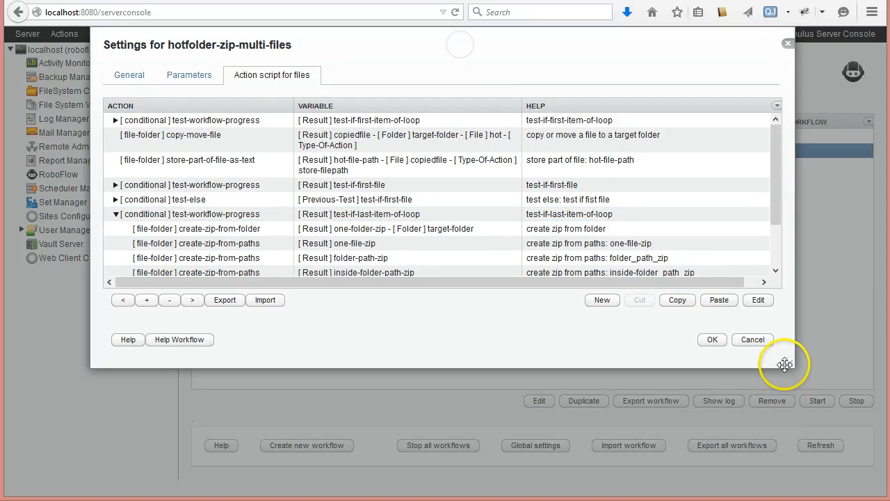
drag(792, 371, 784, 476)
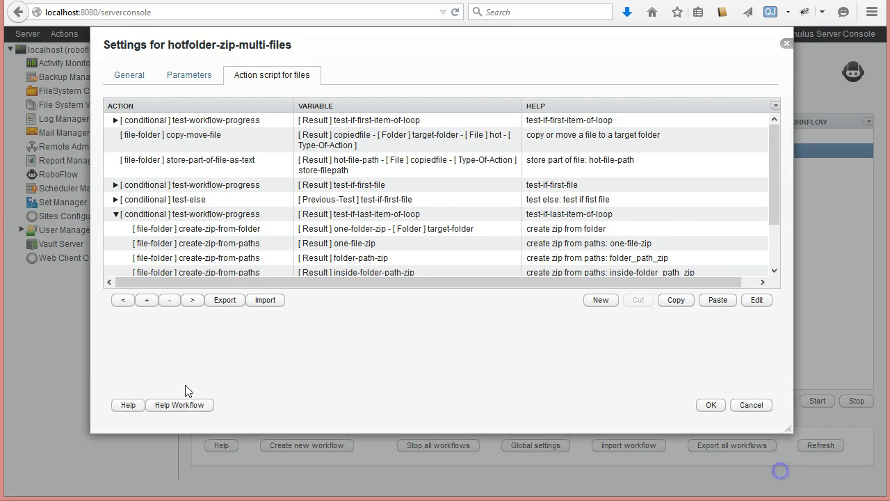
Step: Enlarge the action list and set Paths-Of-Files-Or-Folders in the one-file-zip create-zip-from-paths action to the stored tag #TAG(paths)TAG#
click(146, 300)
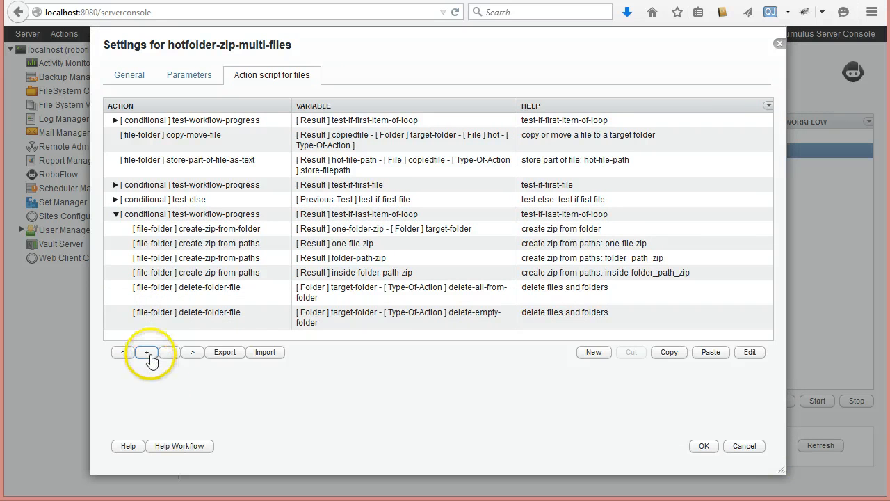
click(151, 359)
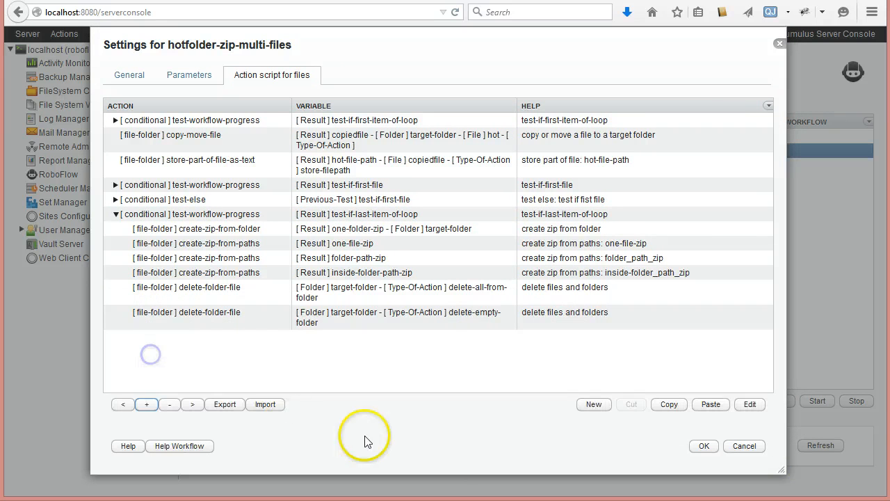
click(239, 229)
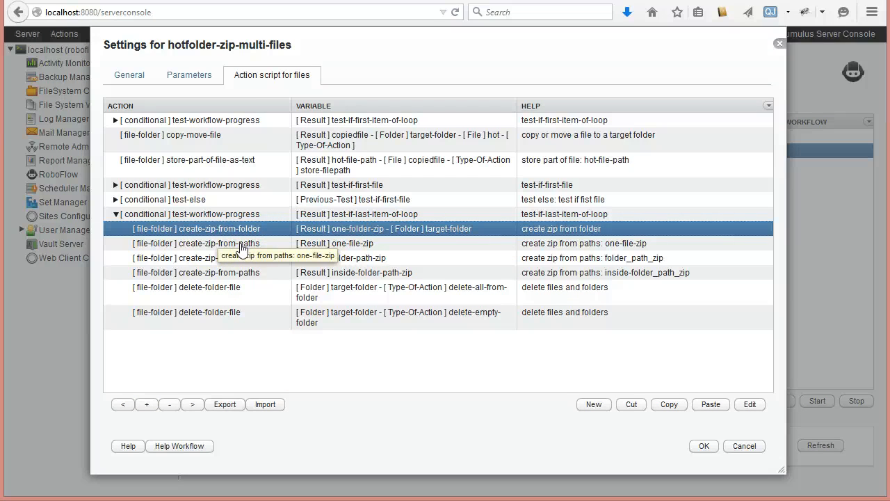
double_click(256, 245)
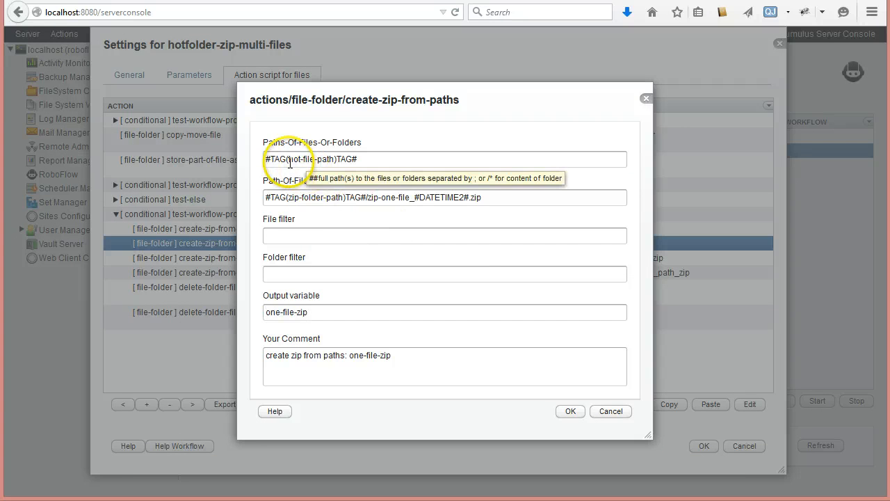
drag(288, 159, 322, 159)
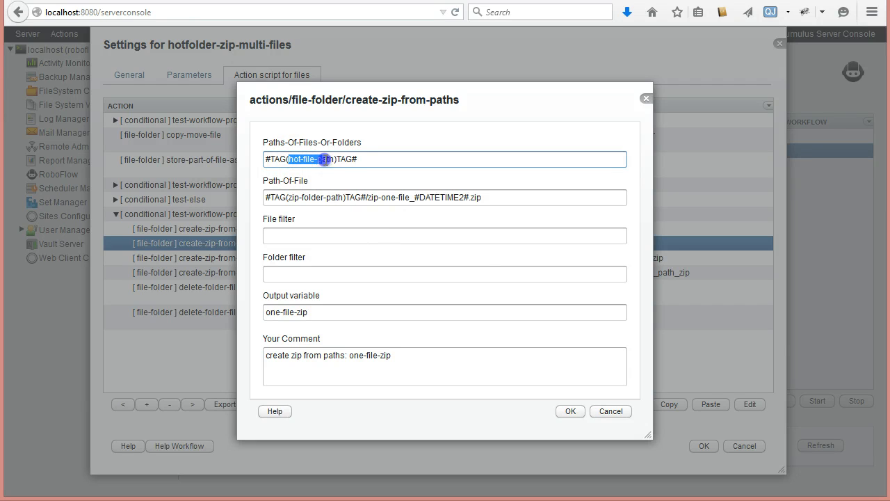
drag(378, 159, 179, 150)
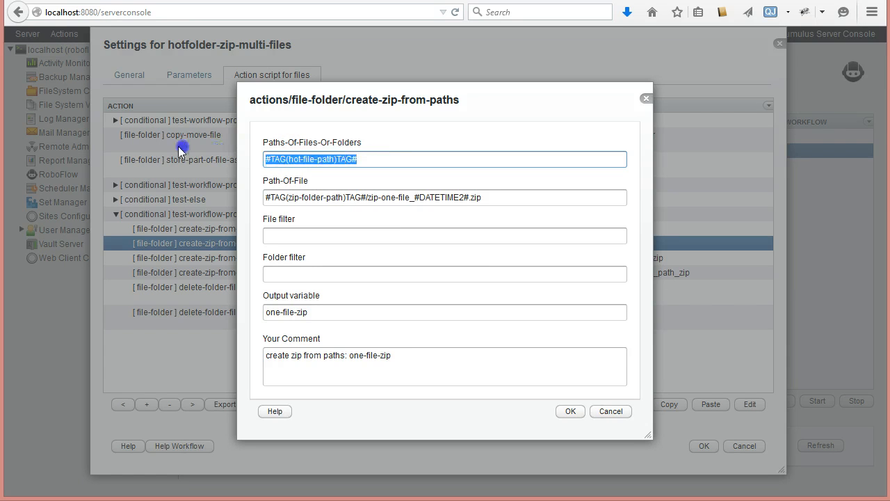
key(BackSpace)
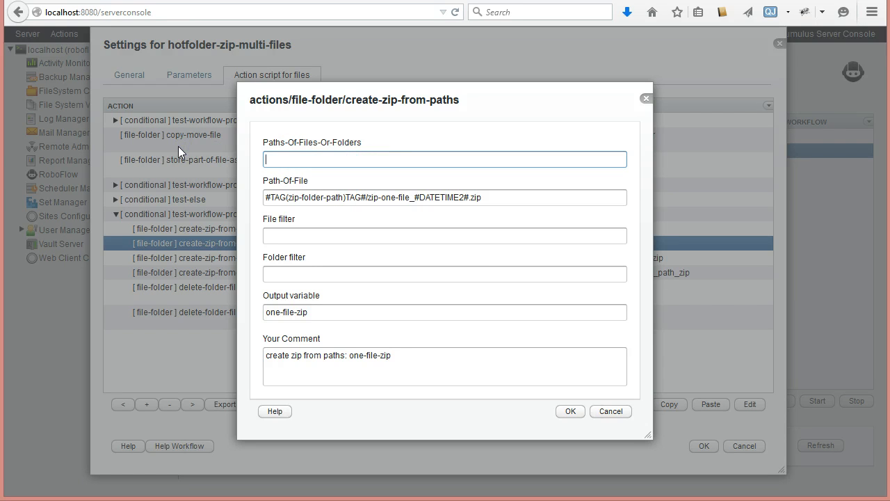
text(##)
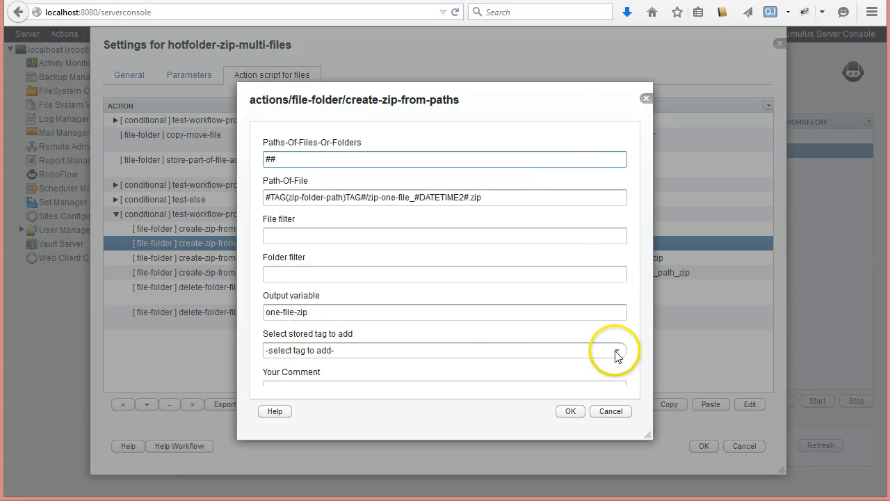
click(562, 353)
click(290, 315)
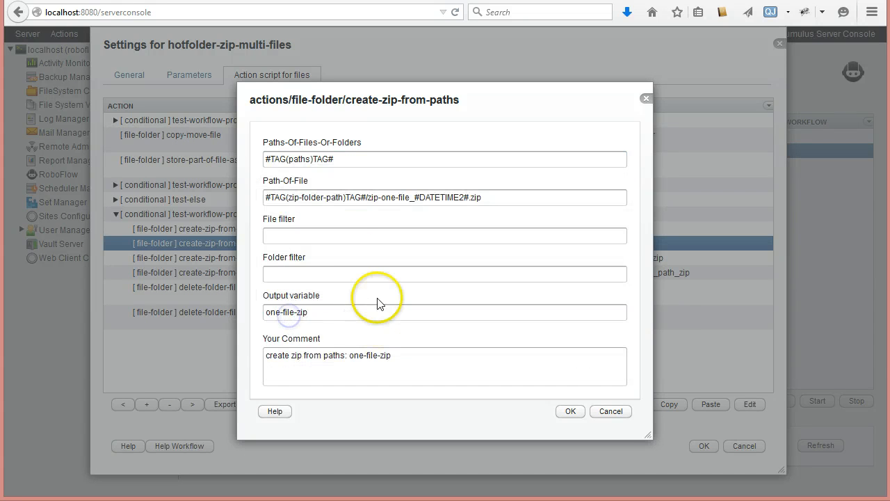
Step: Change the zip file name to zip-multi-file_#DATETIME2#.zip, set the output variable to multi-file-zip, and save the action
click(381, 198)
key(shift+Right)
key(shift+Right)
key(shift+Right)
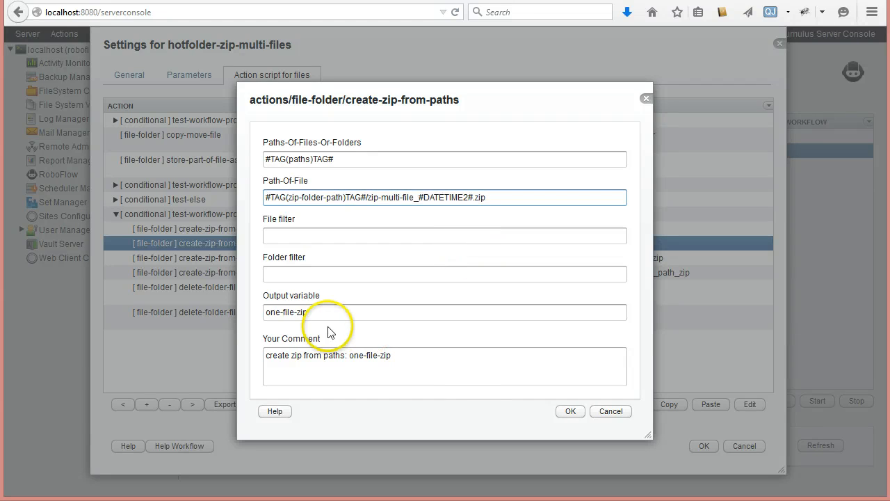
double_click(280, 314)
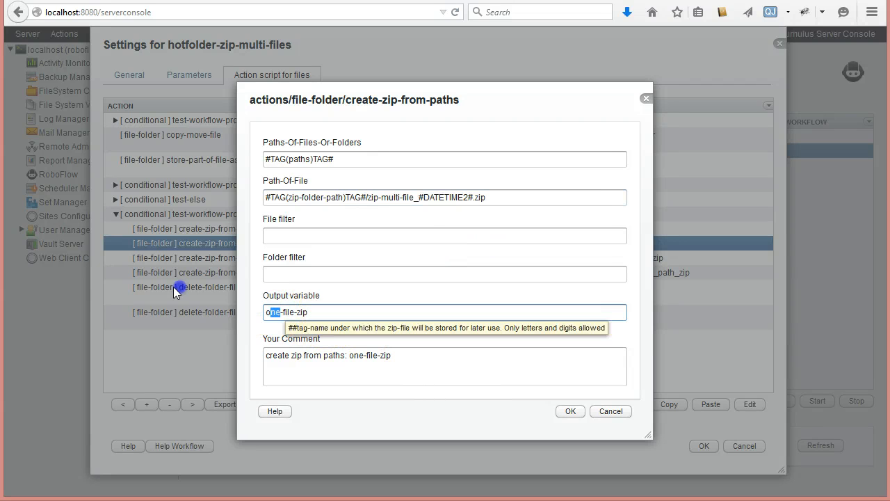
text(multi)
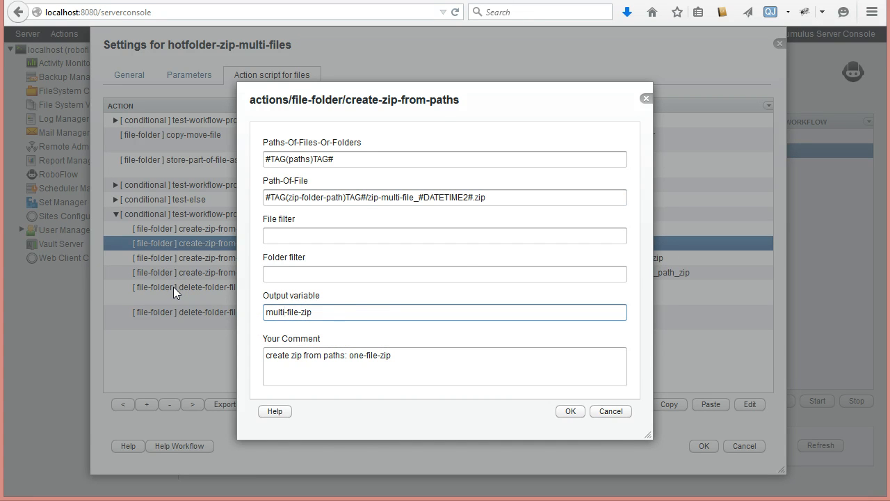
click(571, 411)
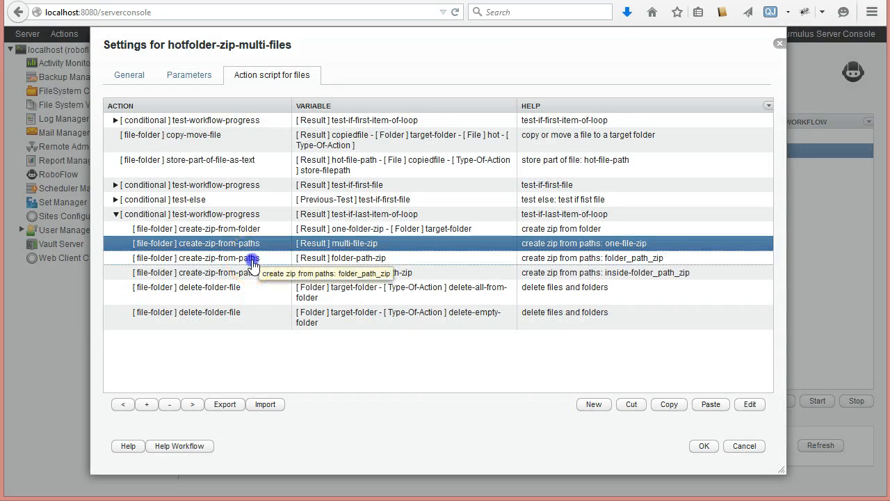
Step: Check the remaining create-zip-from-paths and delete-folder-file actions in the last-item condition and save the hotfolder-zip-multi-files settings
click(253, 258)
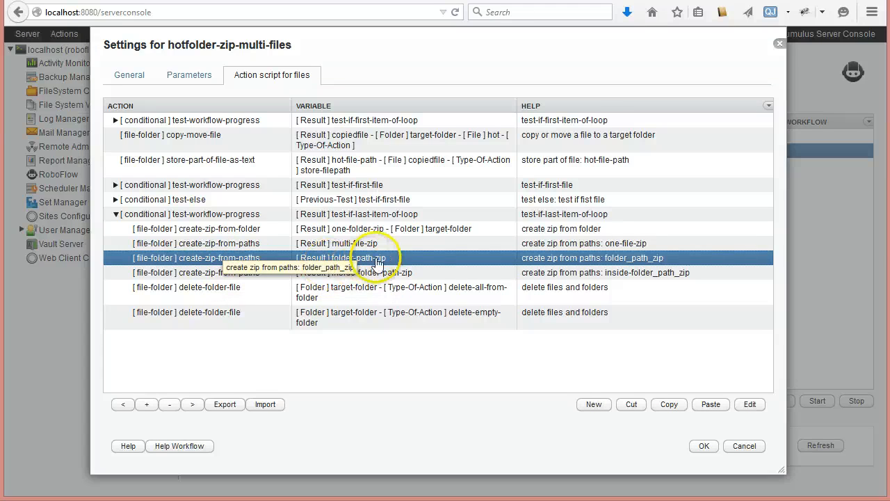
click(233, 272)
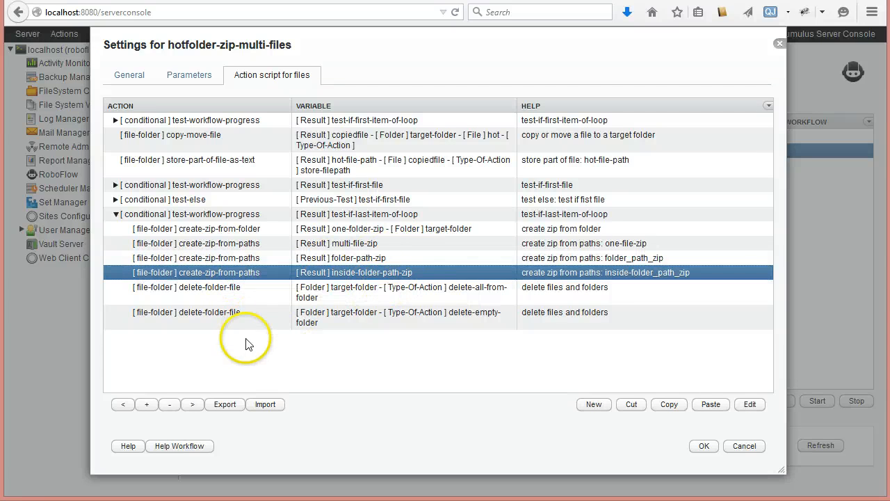
click(210, 288)
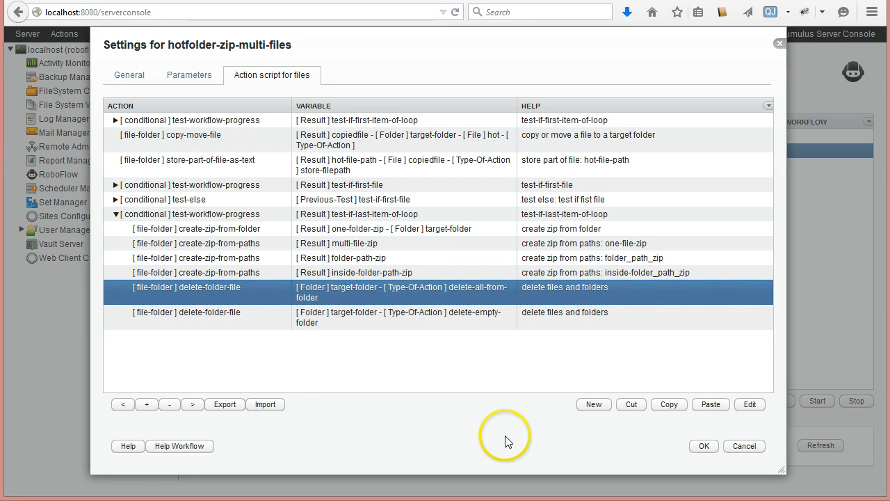
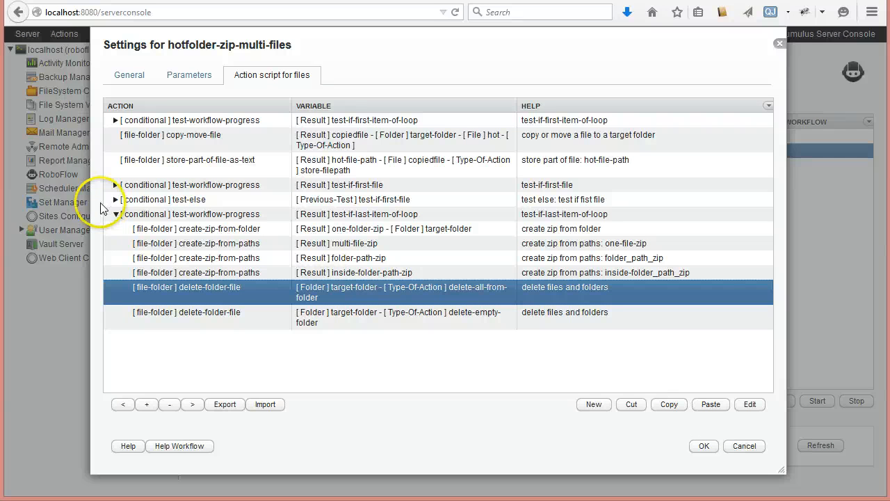
click(706, 447)
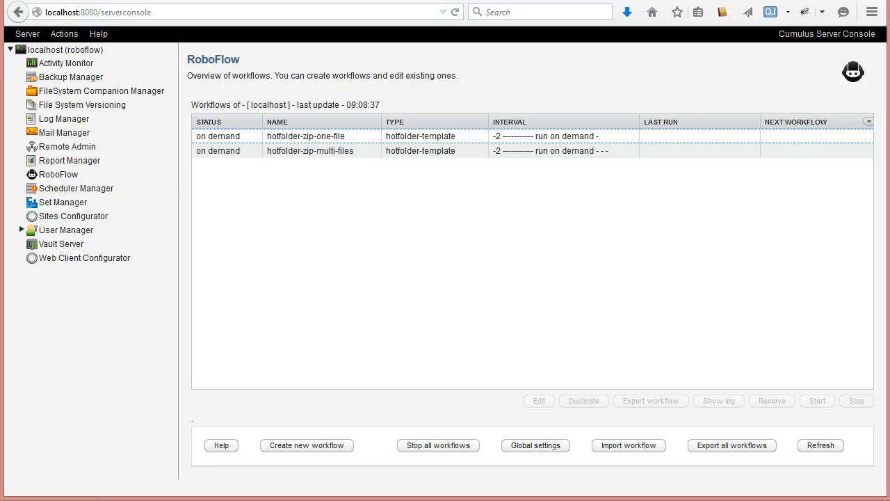
Step: Switch to the tmp folder in File Explorer and copy IMG_1323.jpg, IMG_1324.jpg and IMG_1325.jpg
mouse_move(83, 500)
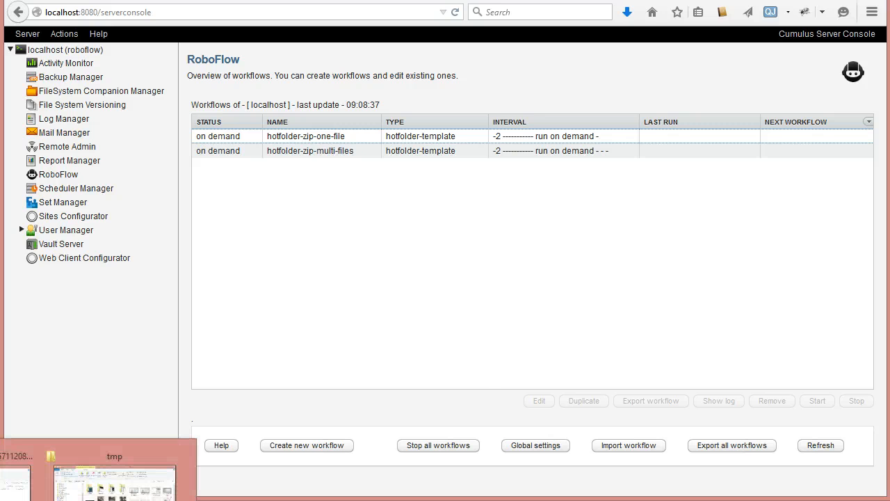
click(115, 487)
click(354, 252)
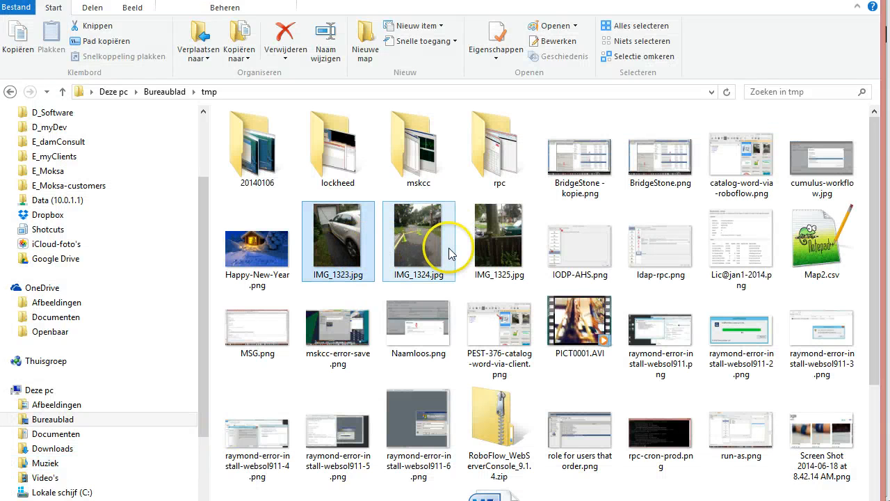
ctrl+click(490, 243)
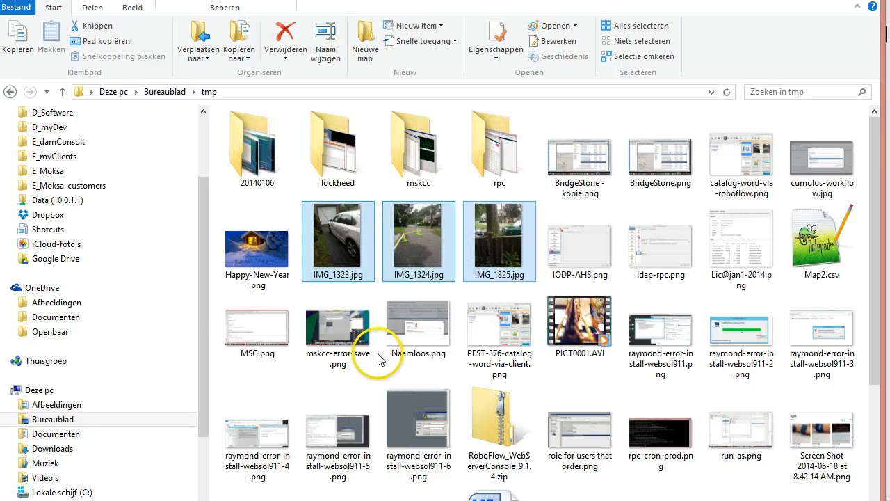
key(ctrl+c)
Step: Open the drop-multi-file-zip folder inside zip-file-examples in the other File Explorer window and paste the three copied images
click(83, 500)
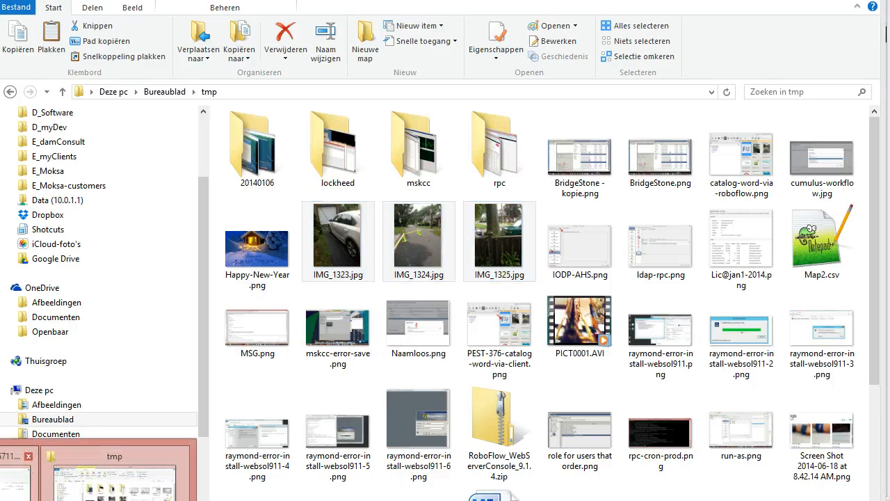
click(14, 486)
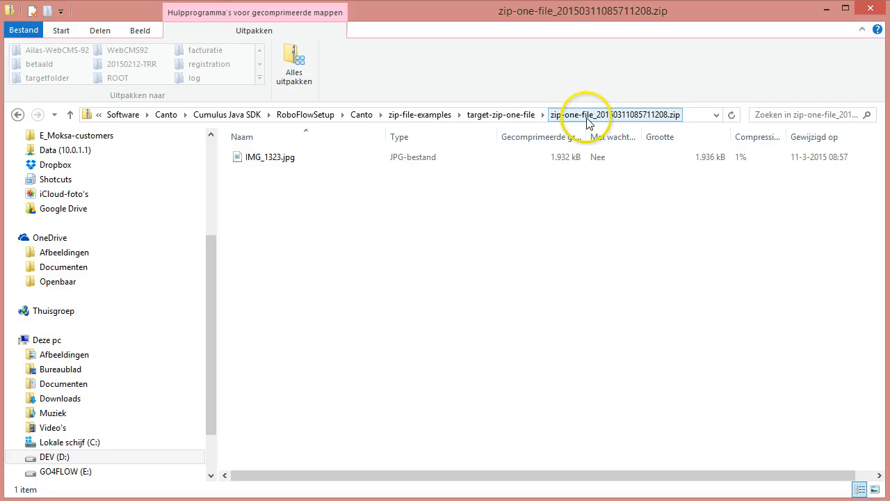
click(420, 115)
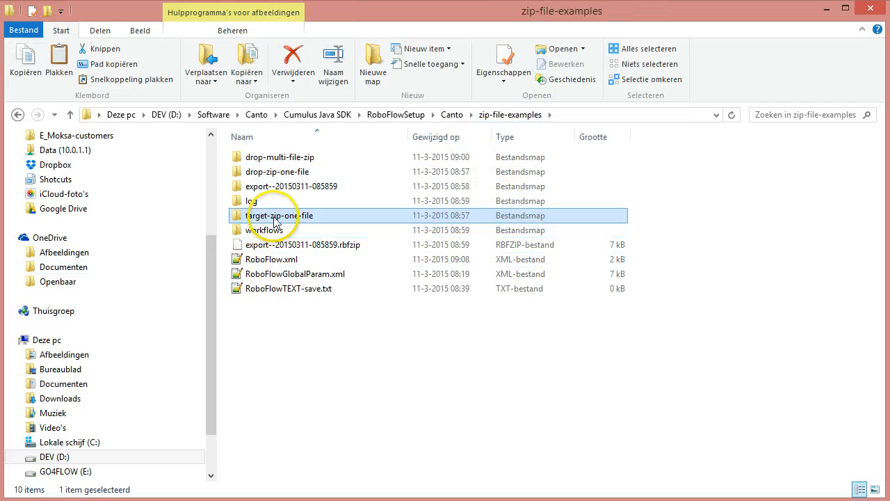
double_click(282, 160)
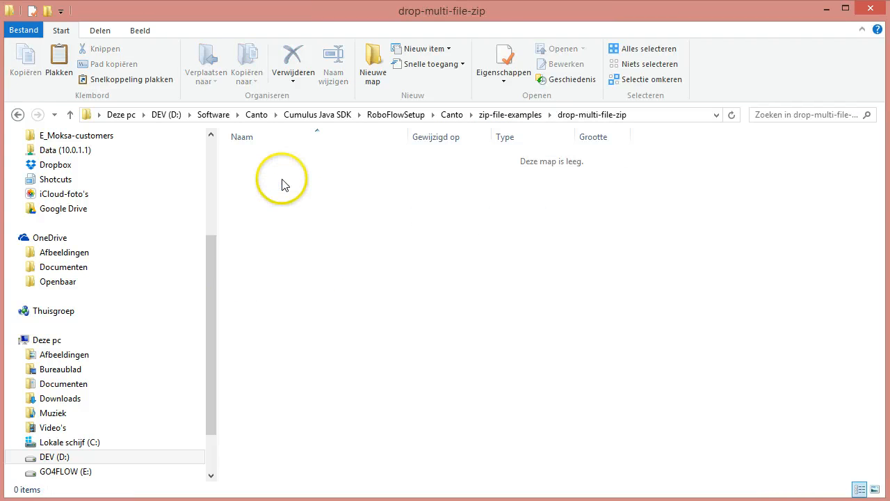
key(ctrl+v)
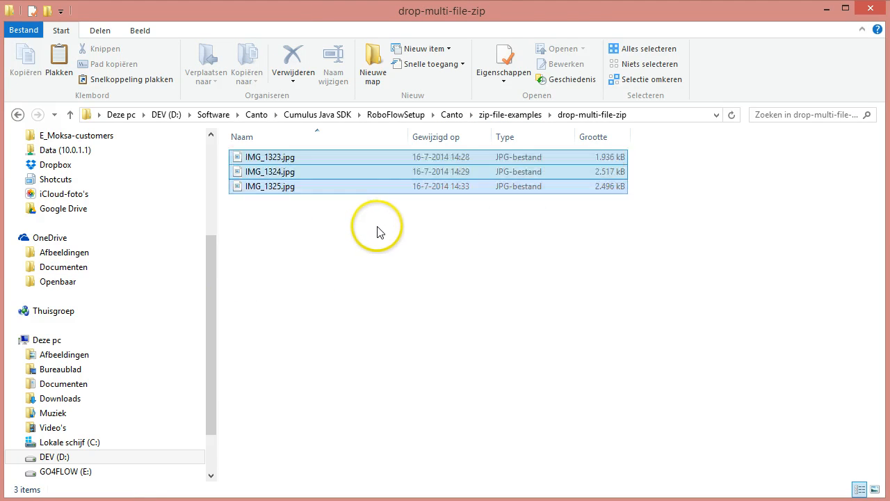
Step: Deselect the pasted images, return to the RoboFlow console in the browser, and start the hotfolder-zip-multi-files workflow
click(377, 232)
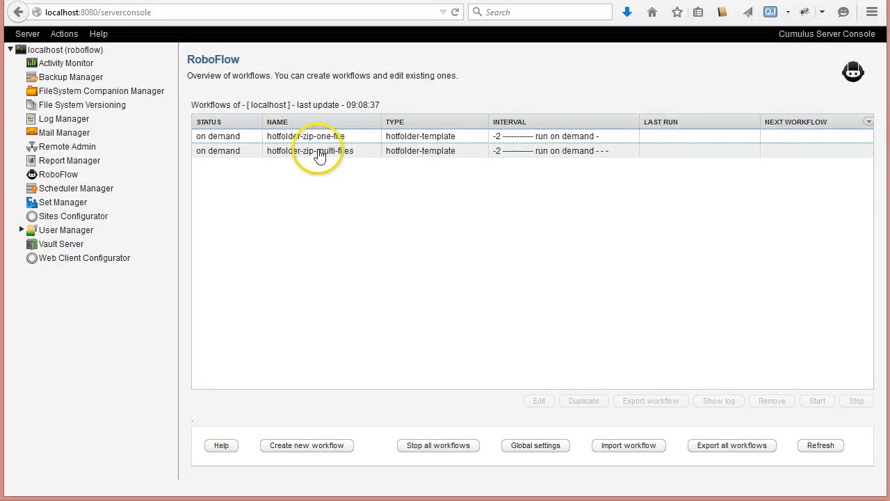
click(316, 151)
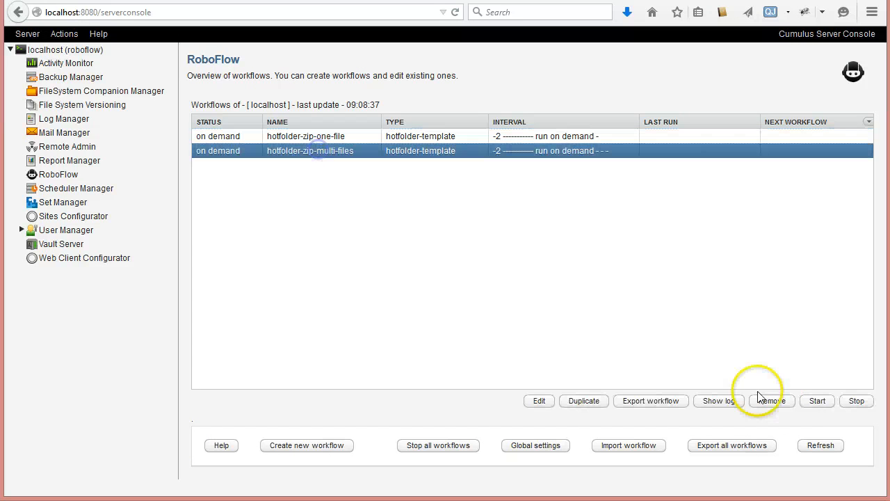
click(817, 401)
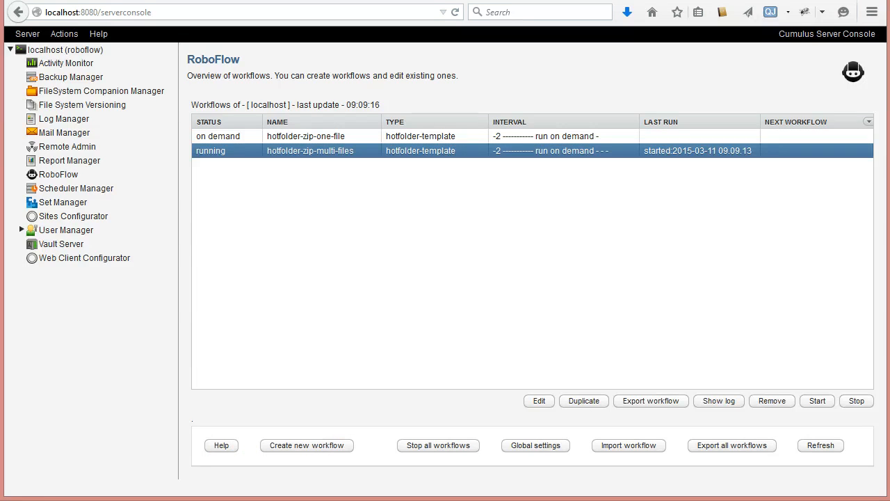
Step: Switch to File Explorer and inspect the workflow output in the target-multi-file-zip folder and its timestamped subfolder
click(42, 500)
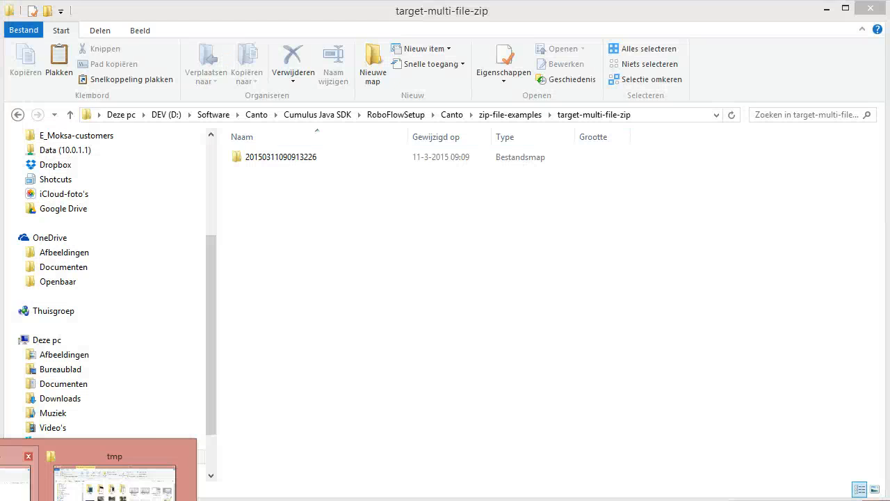
click(115, 480)
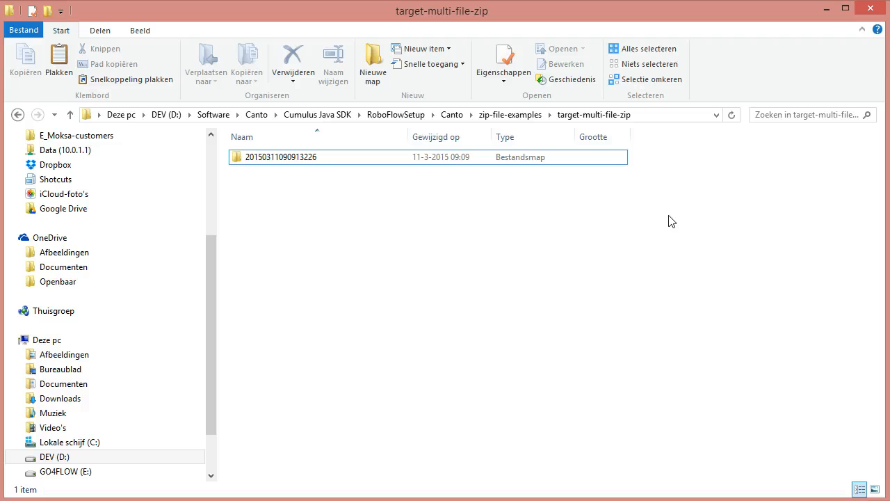
click(510, 115)
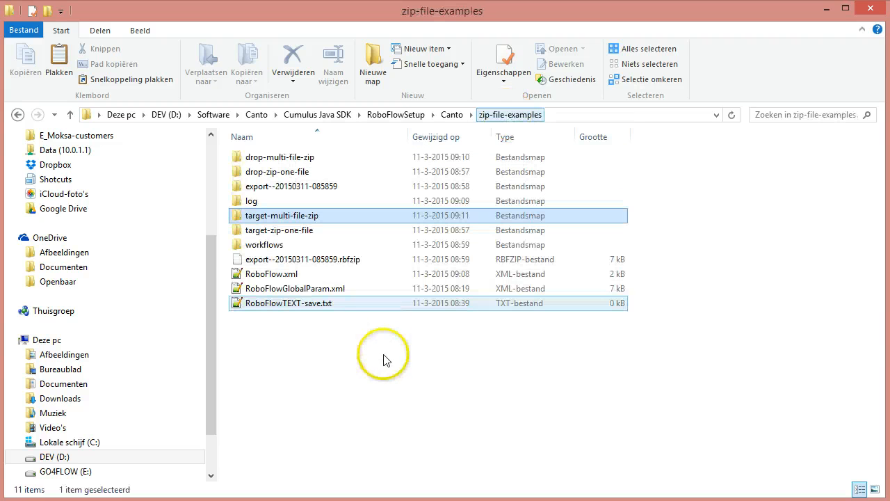
double_click(240, 216)
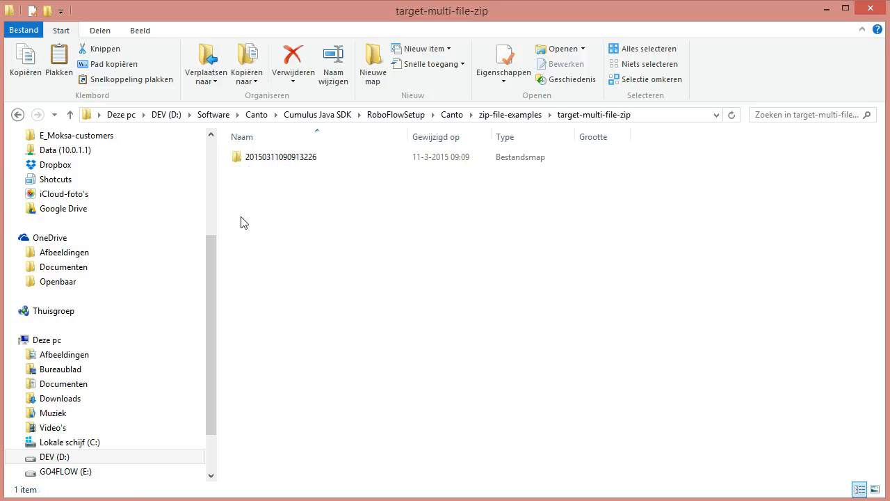
double_click(234, 157)
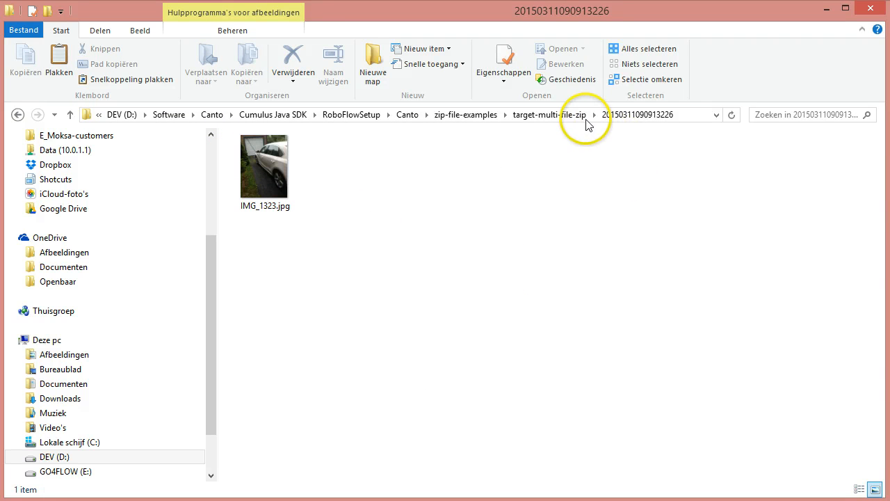
click(549, 115)
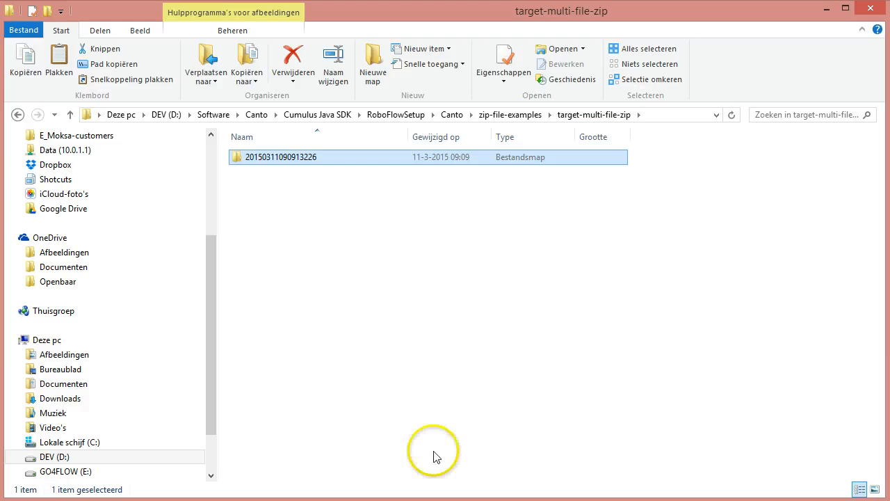
Step: Delete the timestamped output folder inside target-multi-file-zip
click(252, 193)
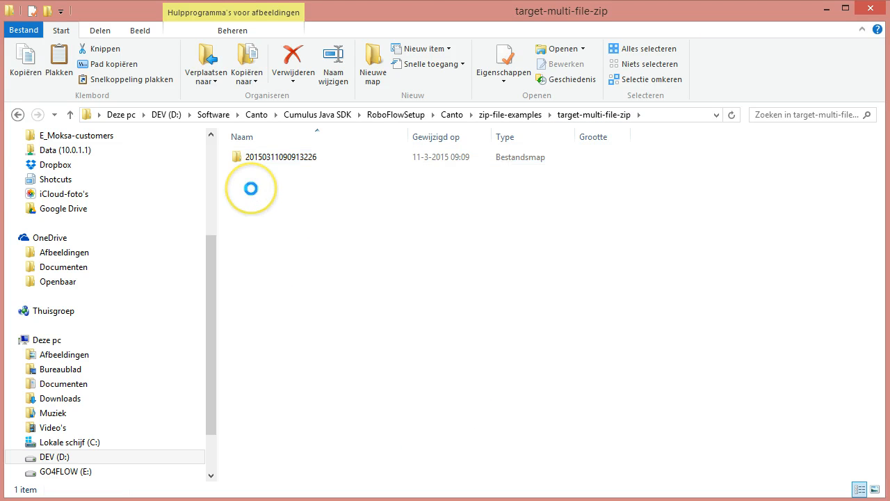
click(238, 159)
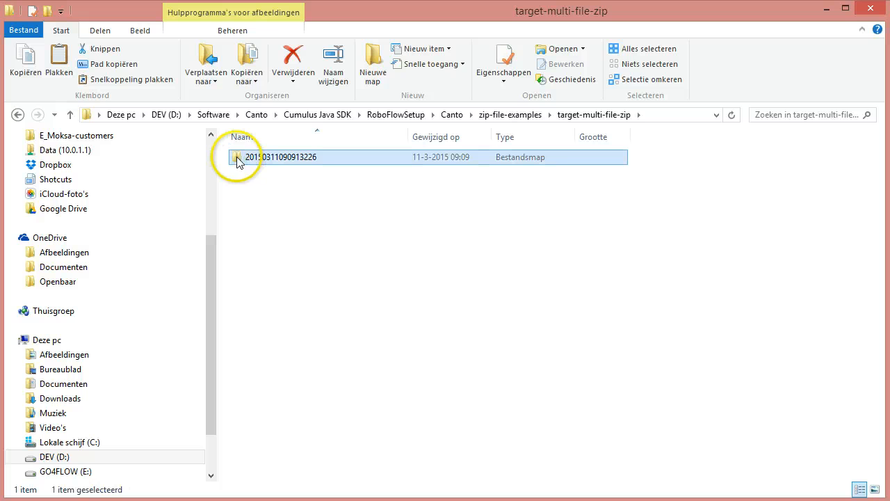
key(Delete)
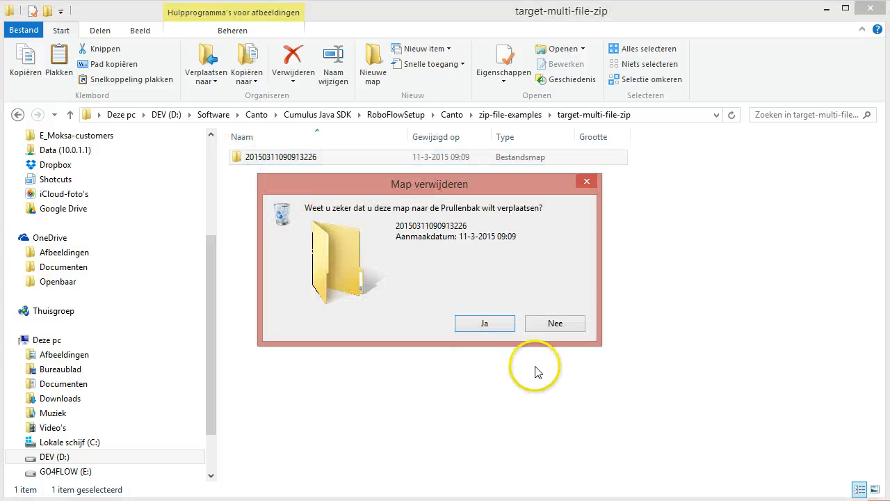
click(501, 328)
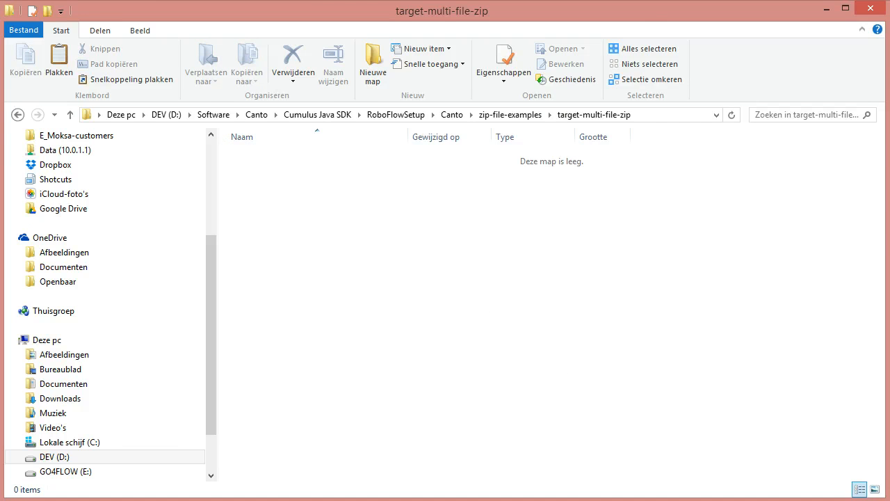
Step: Return to the RoboFlow console in the browser and open the file action script of the hotfolder-zip-multi-files workflow
key(alt+Tab)
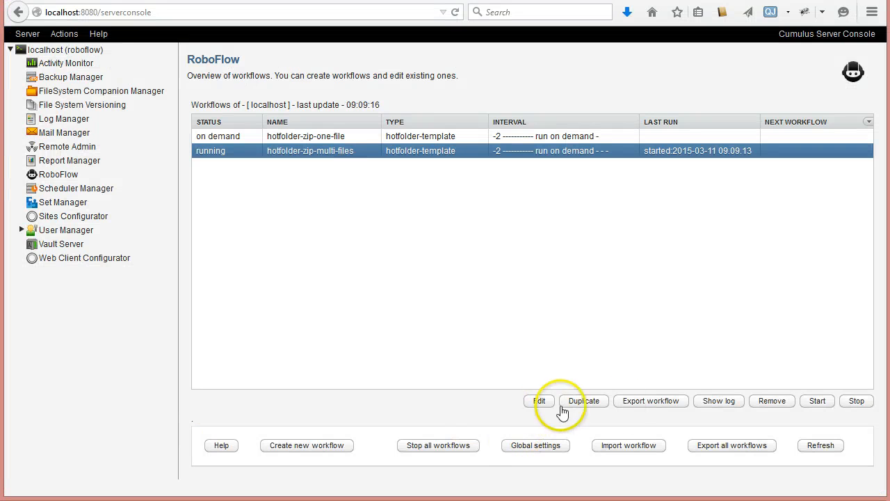
click(537, 401)
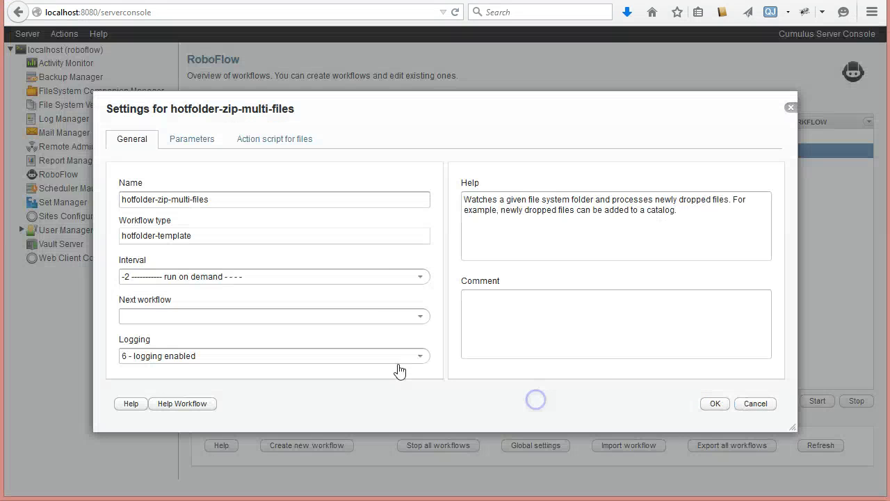
click(187, 139)
click(271, 137)
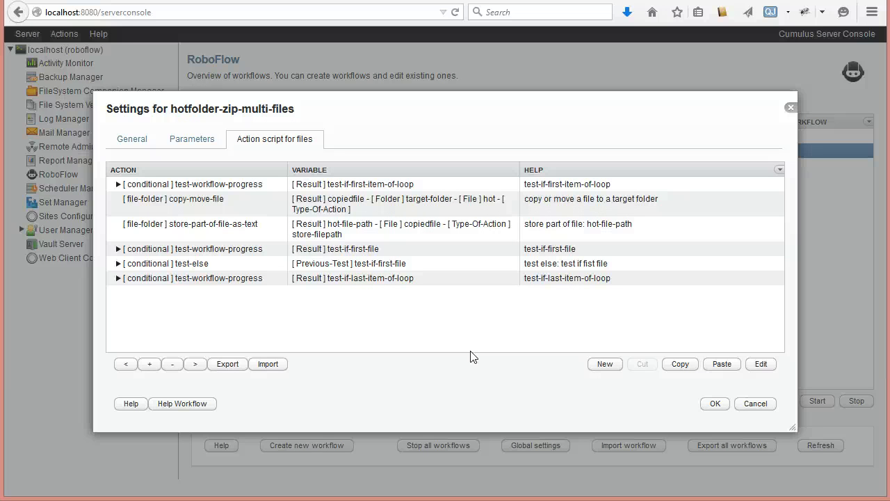
Step: Set the output variable of the store-path-as-folder action under test-if-first-item-of-loop to #GLOBAL#target-folder
click(354, 182)
click(117, 185)
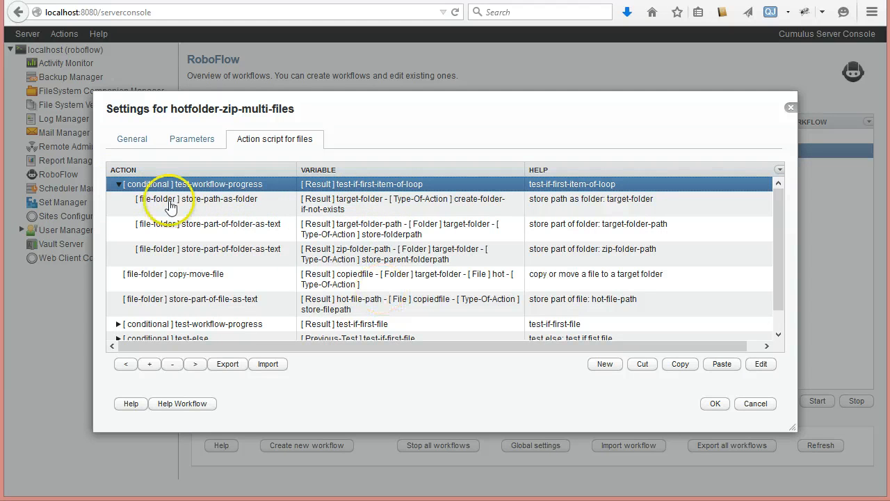
click(118, 185)
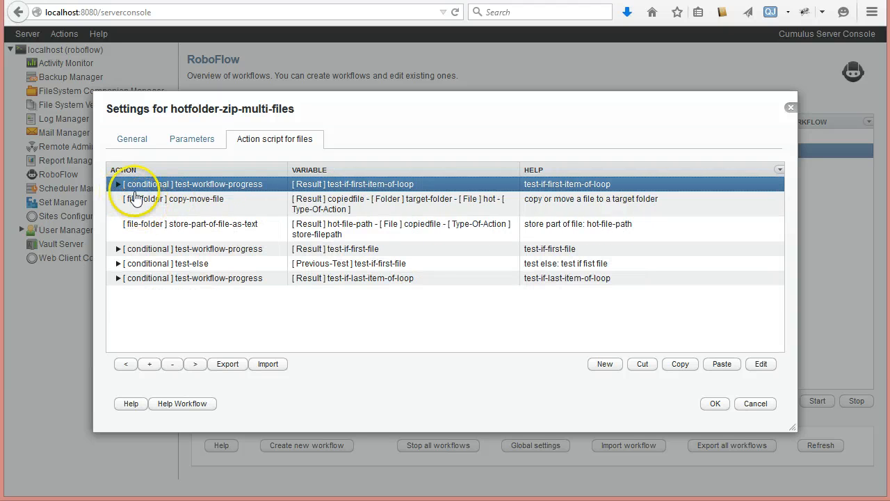
click(235, 199)
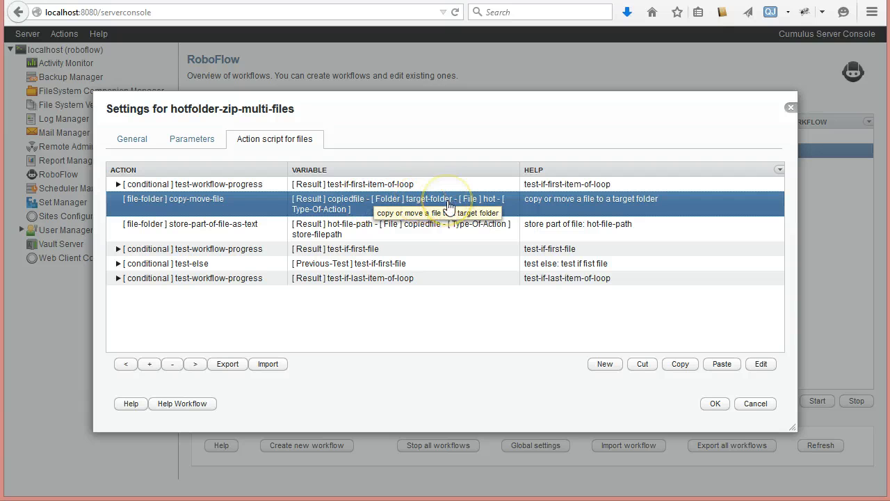
click(310, 187)
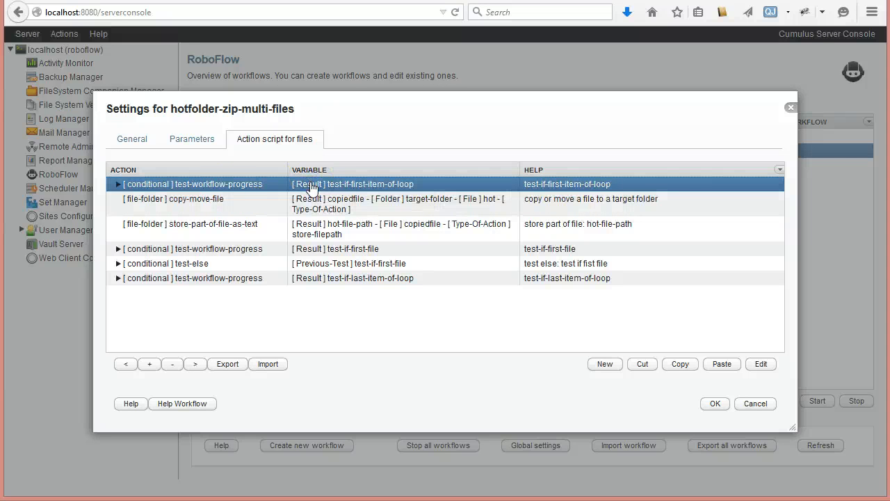
click(118, 184)
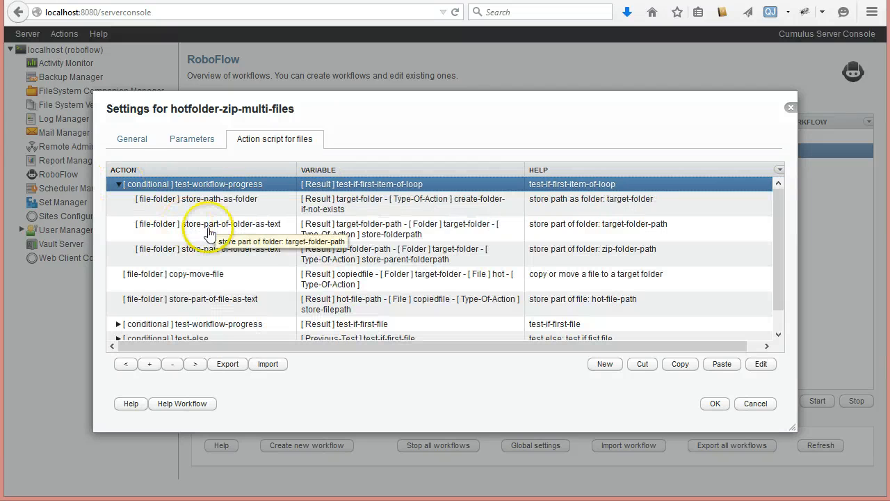
click(362, 204)
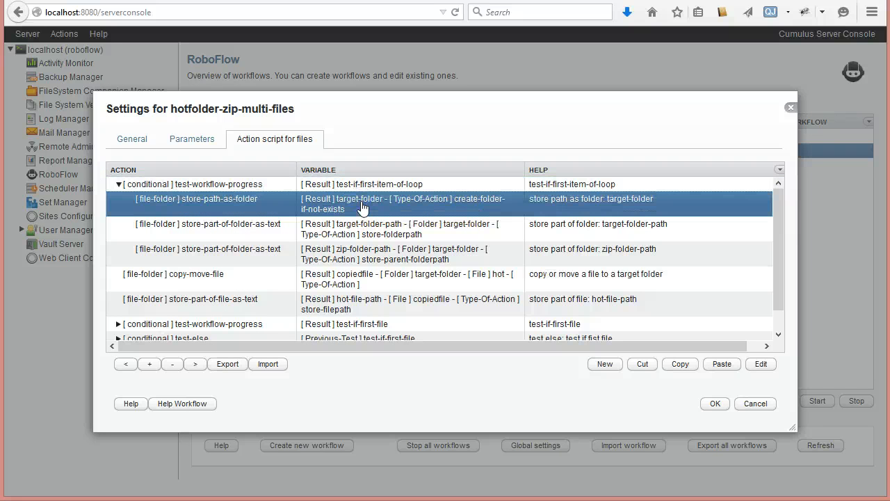
double_click(362, 204)
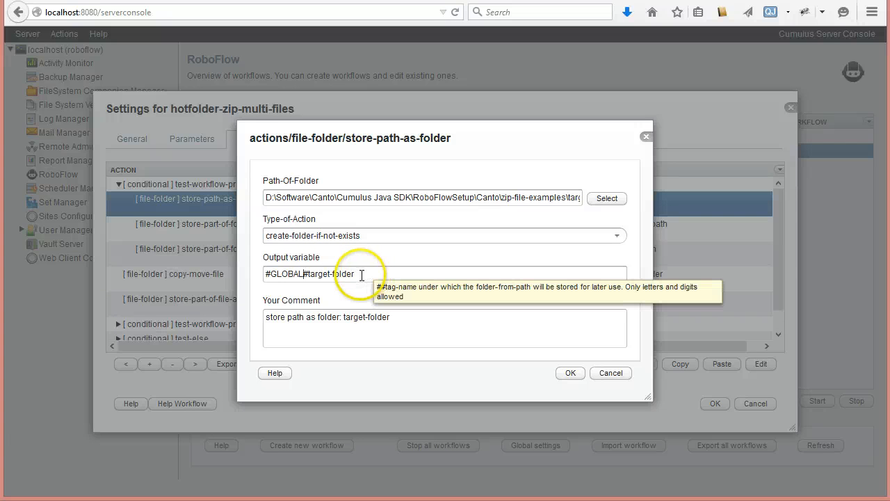
drag(362, 275, 224, 257)
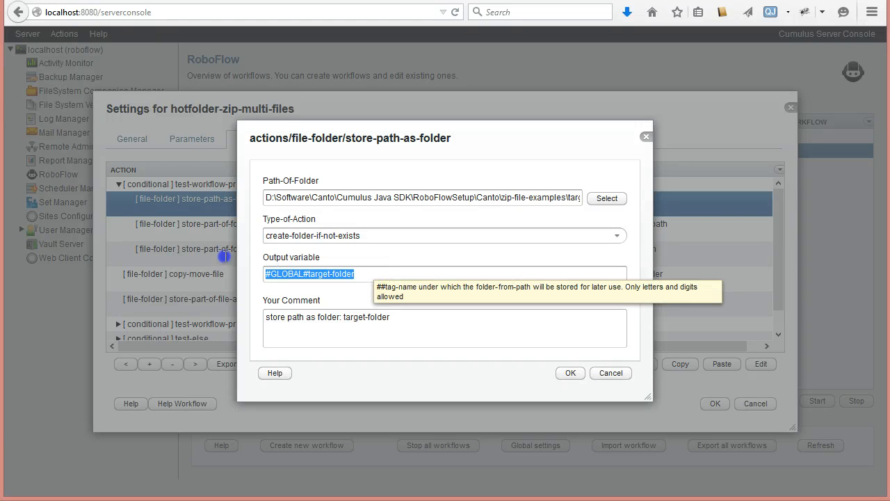
click(569, 373)
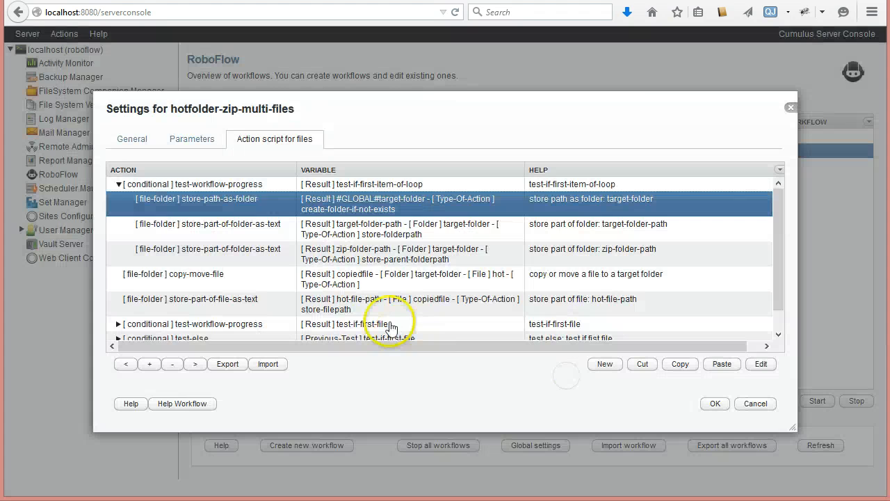
Step: Set the output variable of the store-part-of-folder-as-text action with type store-folderpath to #GLOBAL#target-folder-path
double_click(358, 199)
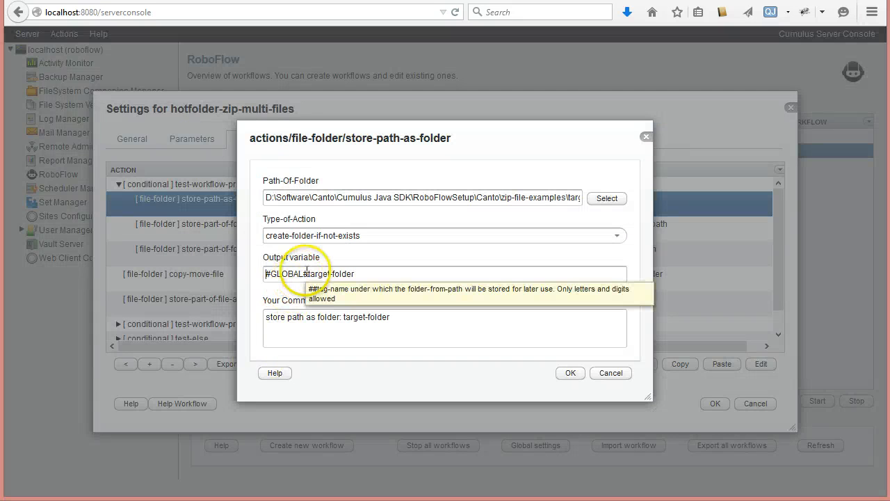
key(Escape)
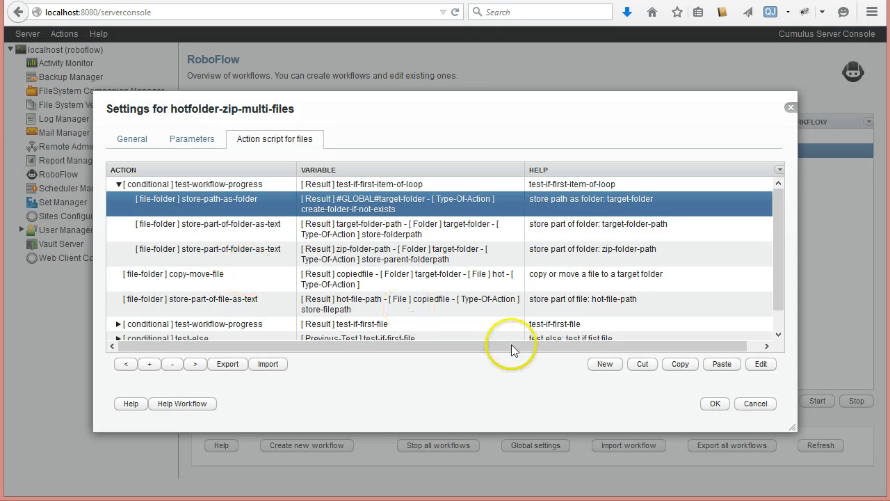
double_click(357, 224)
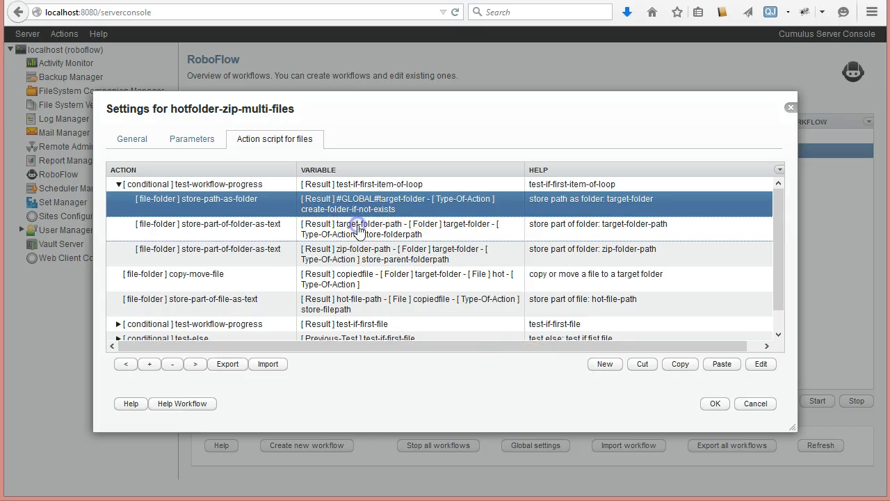
click(266, 273)
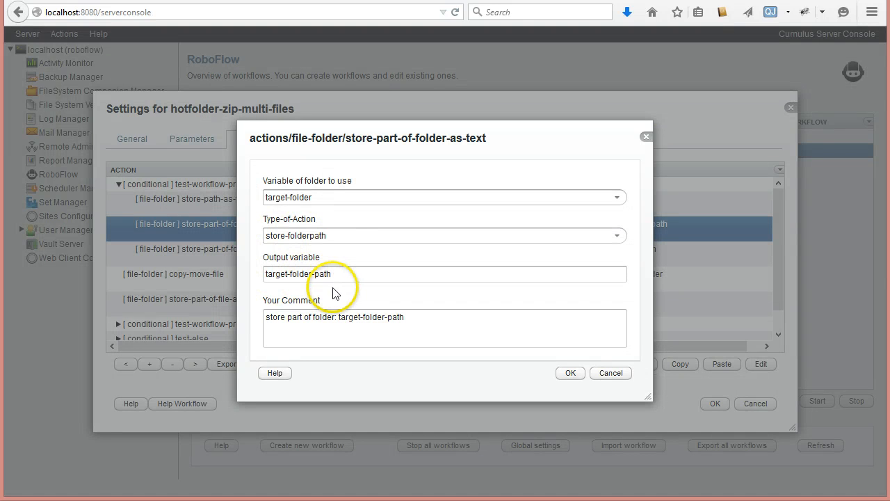
text(#GLOBAL#)
click(563, 373)
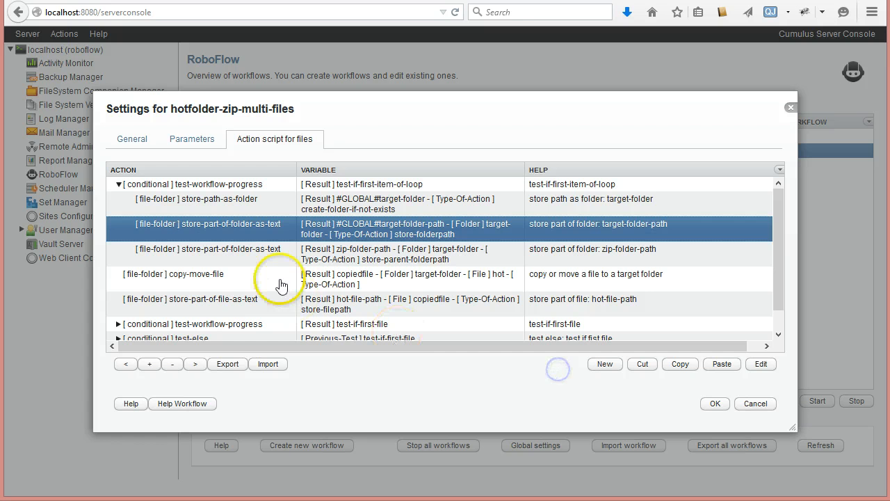
Step: Set the output variable of the store-part-of-folder-as-text action with type store-parent-folderpath to #GLOBAL#zip-folder-path
double_click(273, 263)
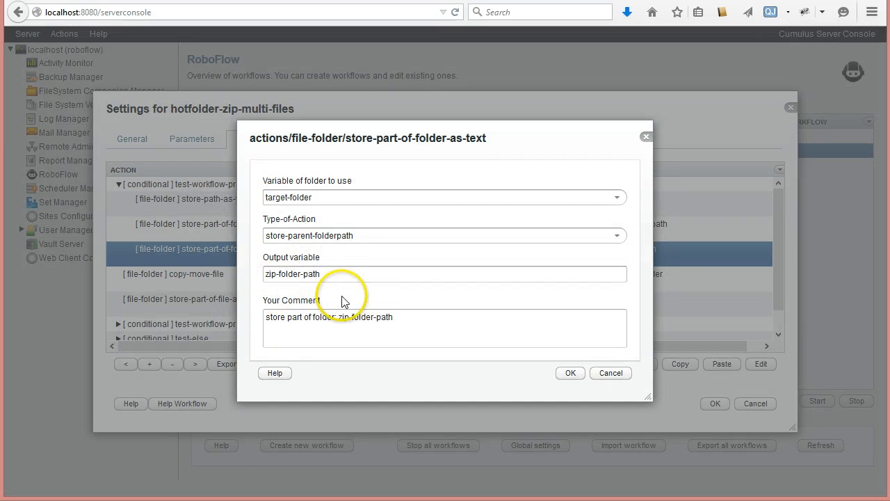
text(#GLOBAL#)
click(569, 373)
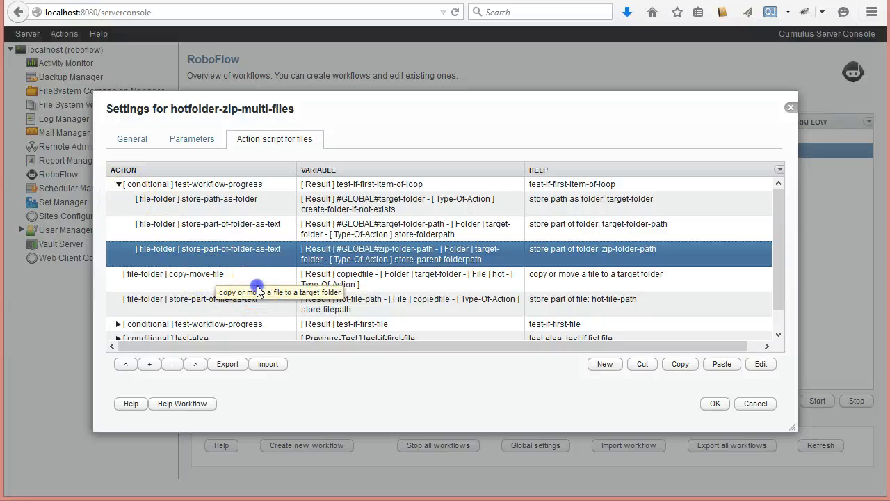
Step: Set the copy-move-file action's folder variable to #GLOBAL#target-folder and check the settings of the store-part-of-file-as-text action
click(224, 282)
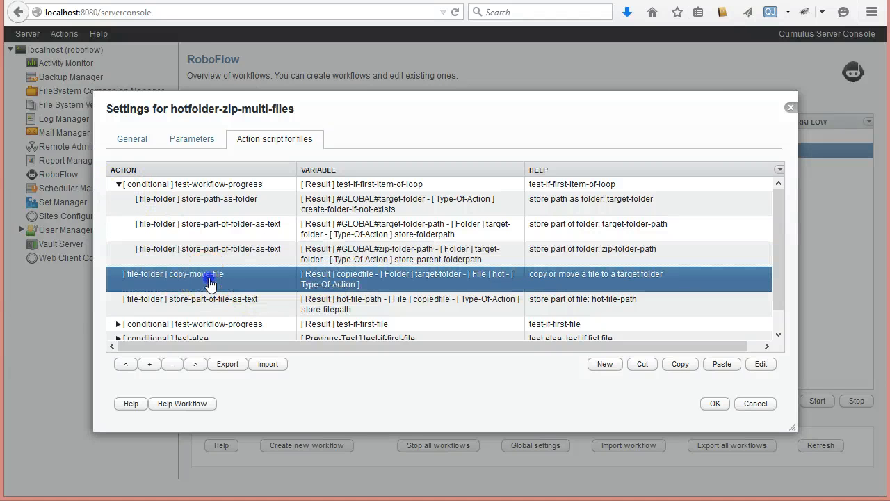
double_click(210, 281)
click(264, 197)
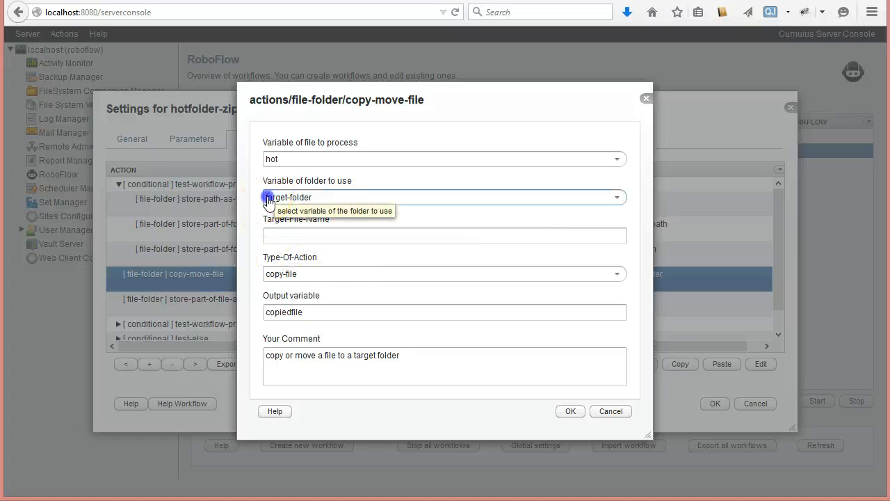
click(617, 197)
click(445, 228)
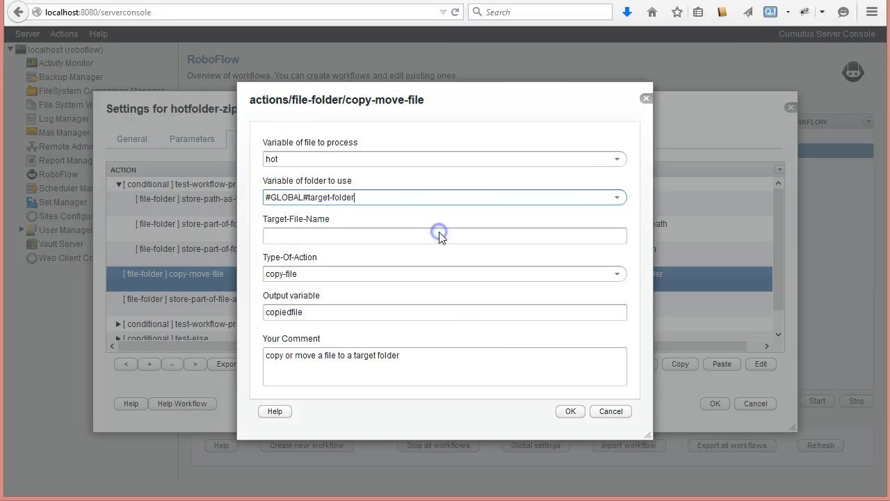
click(569, 412)
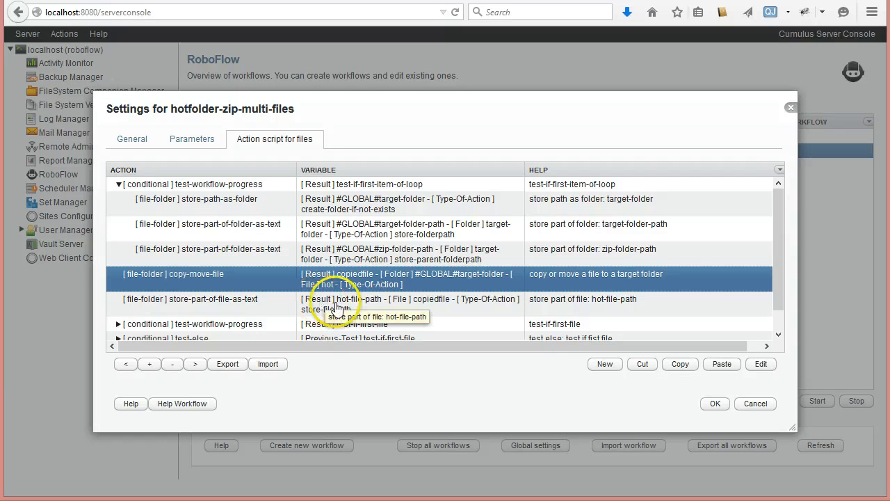
double_click(337, 307)
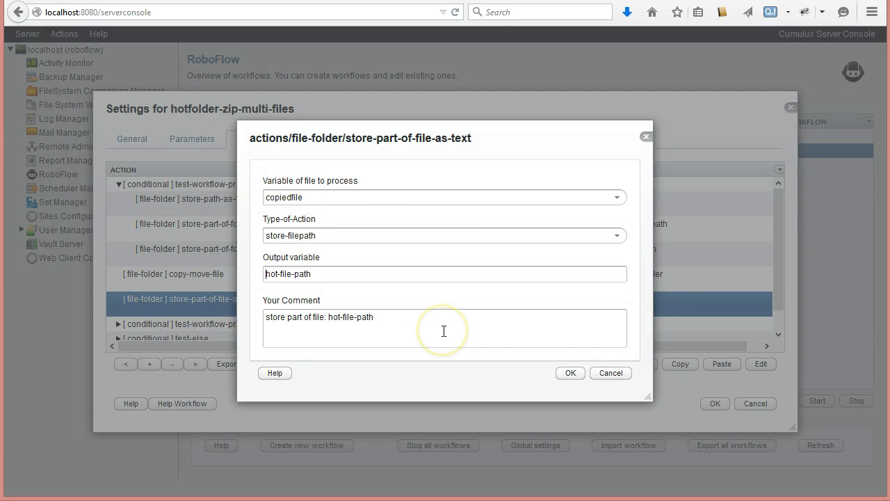
click(611, 373)
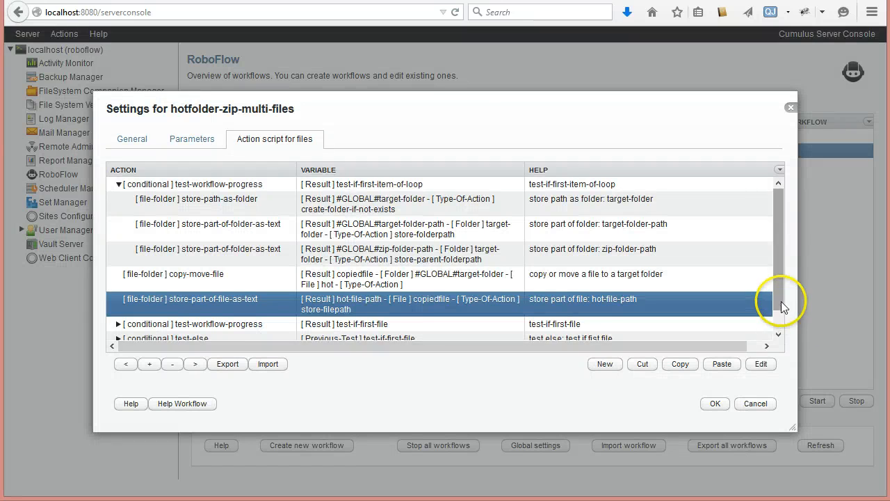
Step: Set the output variable of the store-text action under the test-if-first-file condition to #GLOBAL#paths
click(779, 333)
click(153, 304)
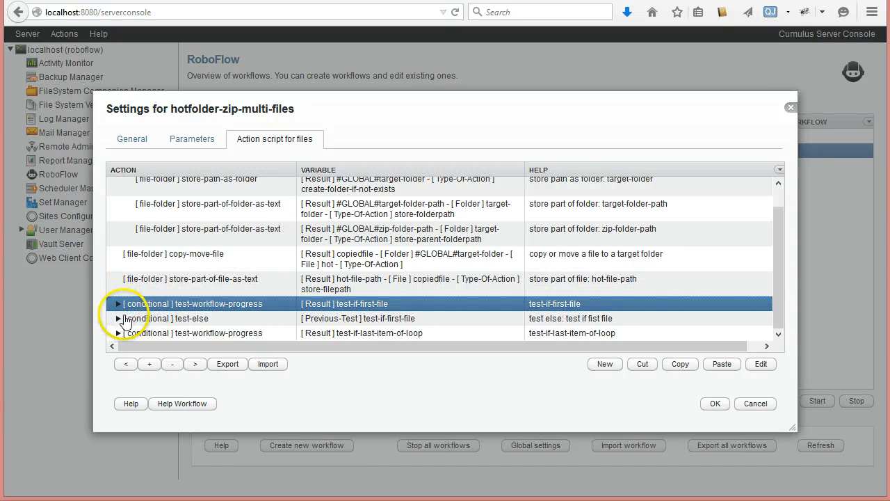
click(119, 304)
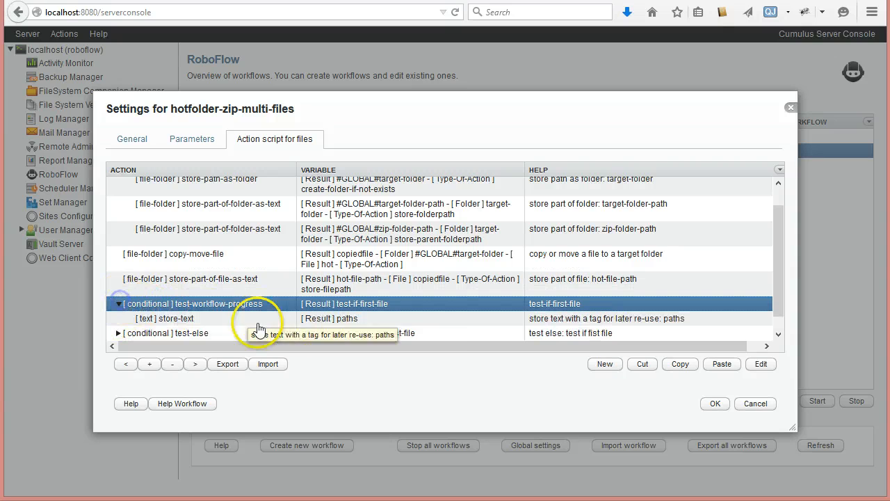
double_click(312, 318)
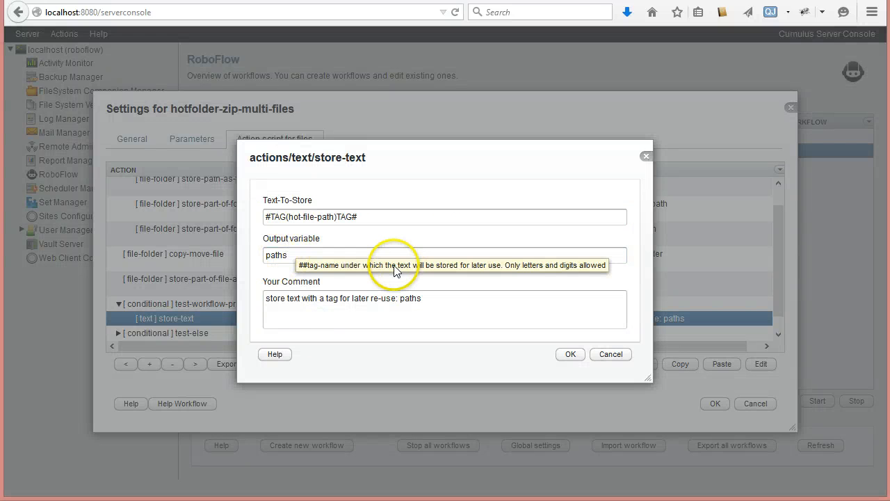
click(567, 355)
Step: Set the output variable of the store-text action under the test-else condition to #GLOBAL#paths
scroll(778, 299, down, 1)
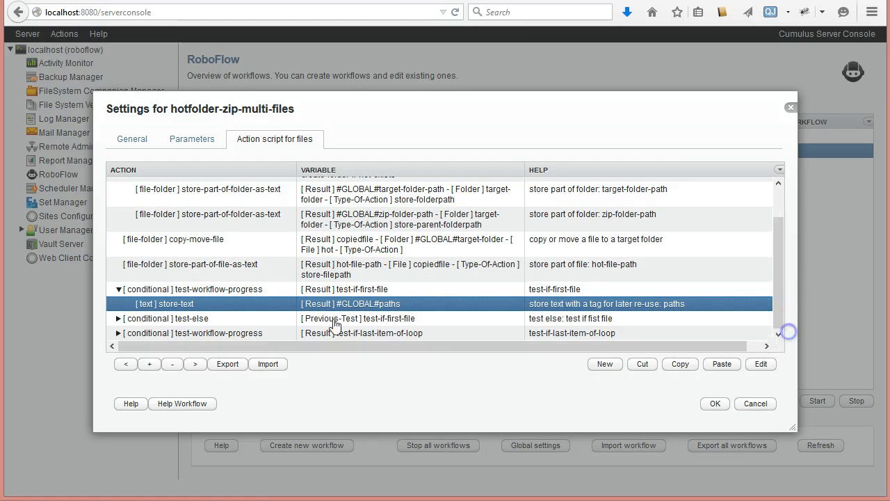
click(174, 334)
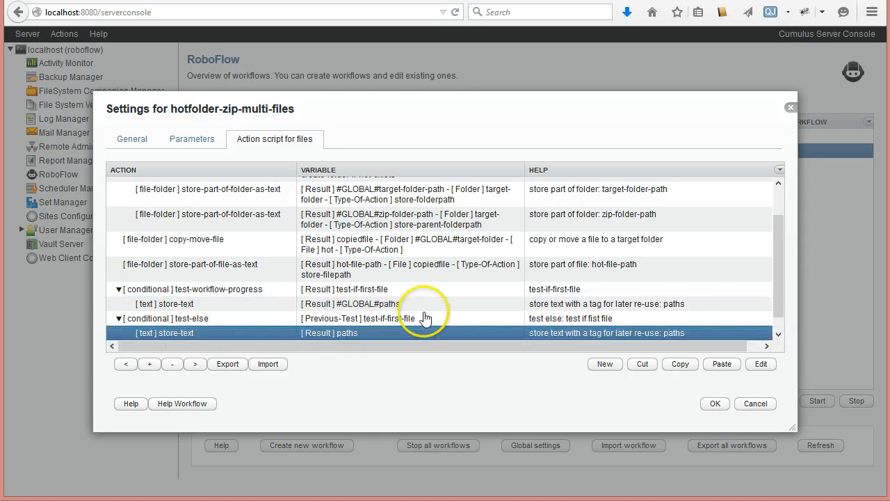
click(778, 334)
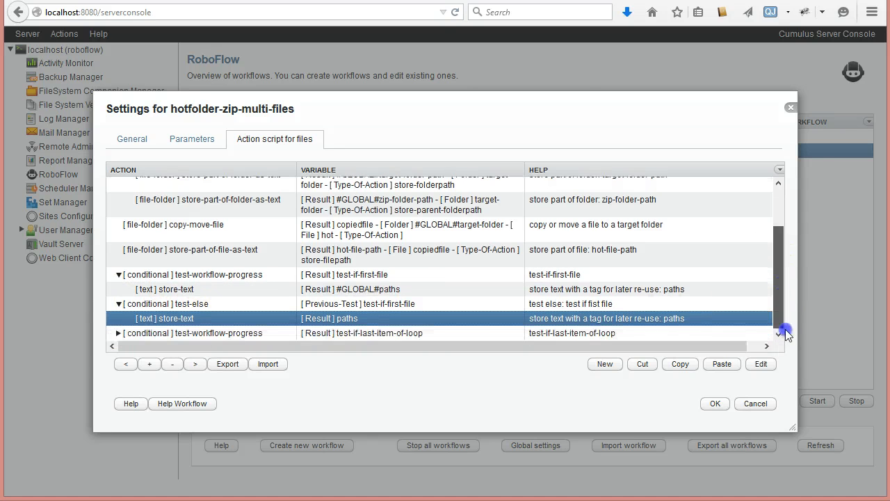
double_click(252, 318)
click(268, 257)
text(#GLOBAL#)
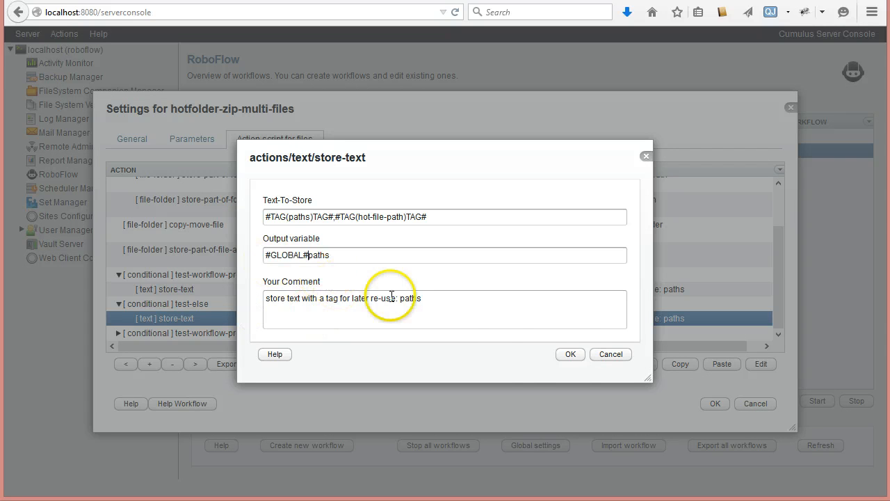
click(579, 358)
Step: In the create-zip-from-folder action under test-if-last-item-of-loop, set the folder variable to #GLOBAL#target-folder and the file path's tag to #GLOBAL#zip-folder-path
drag(780, 284, 783, 326)
click(119, 275)
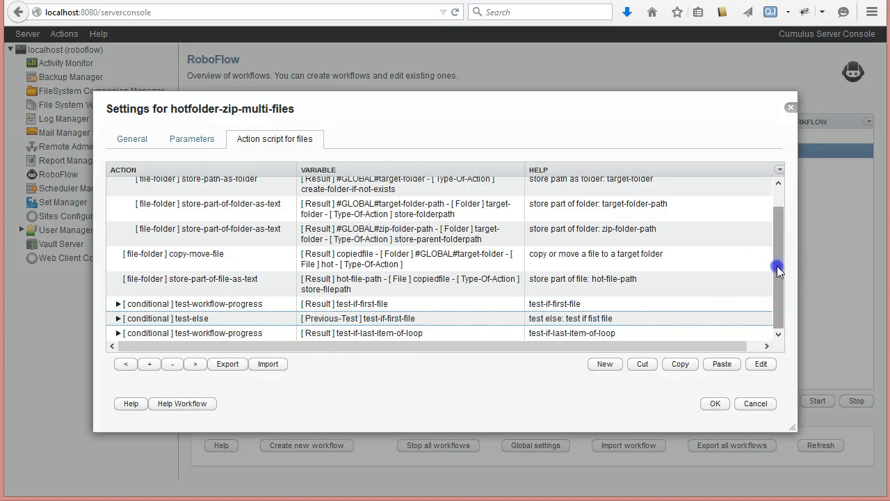
click(119, 332)
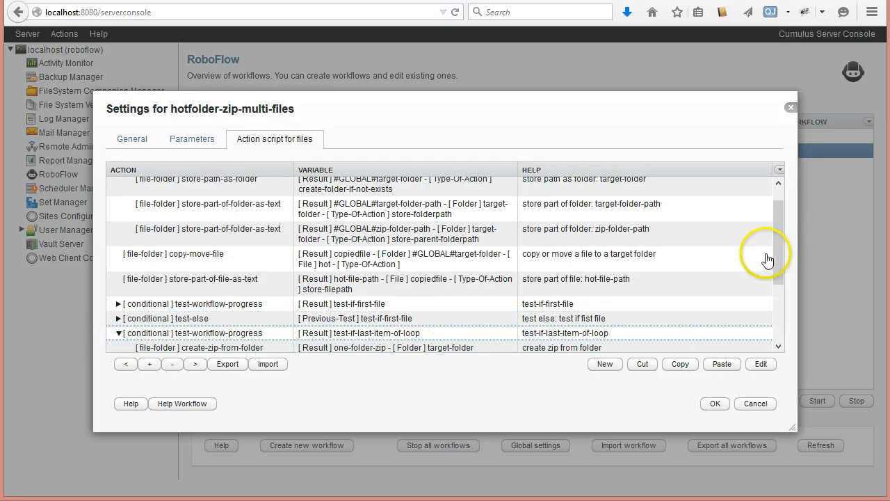
drag(779, 259, 783, 334)
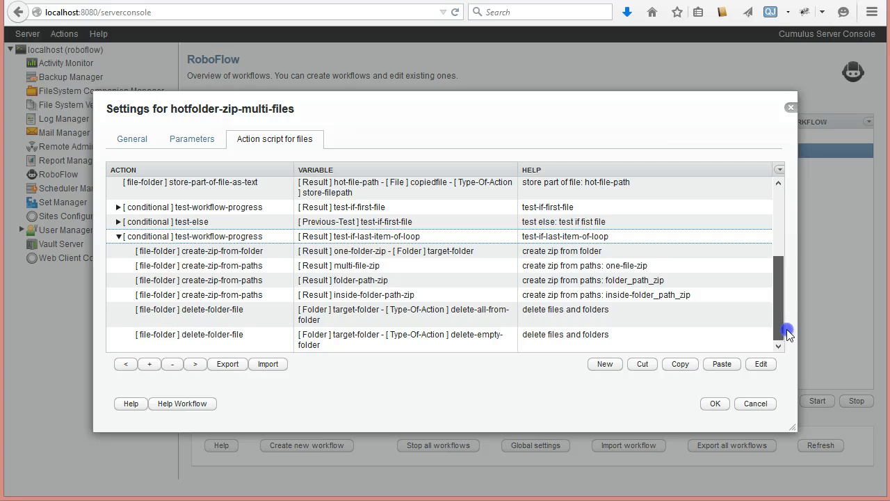
double_click(376, 251)
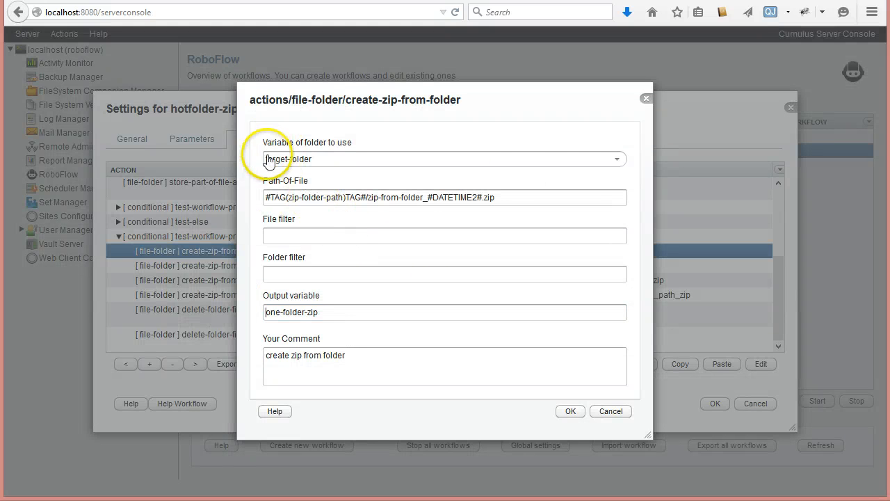
click(617, 159)
click(339, 192)
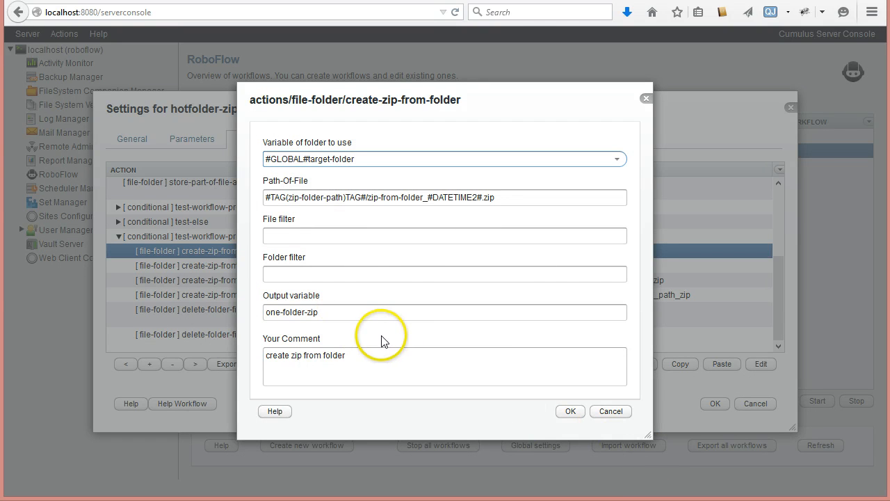
click(289, 198)
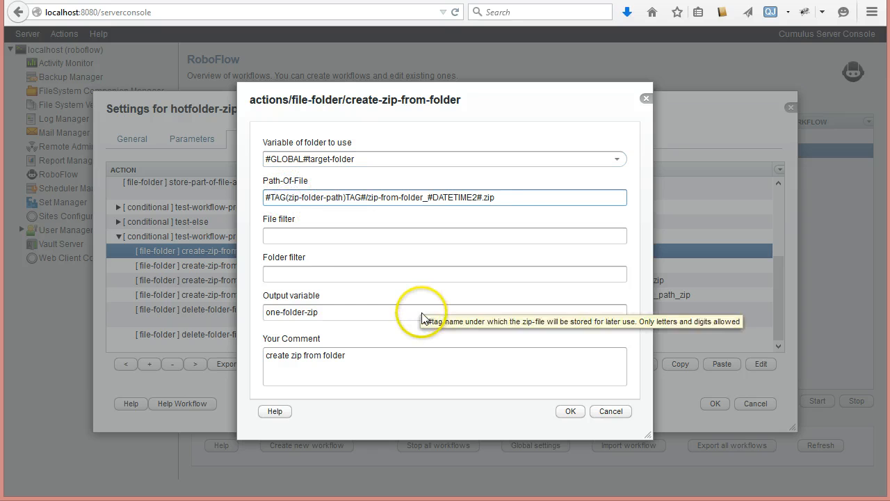
text(#GLOBAL#)
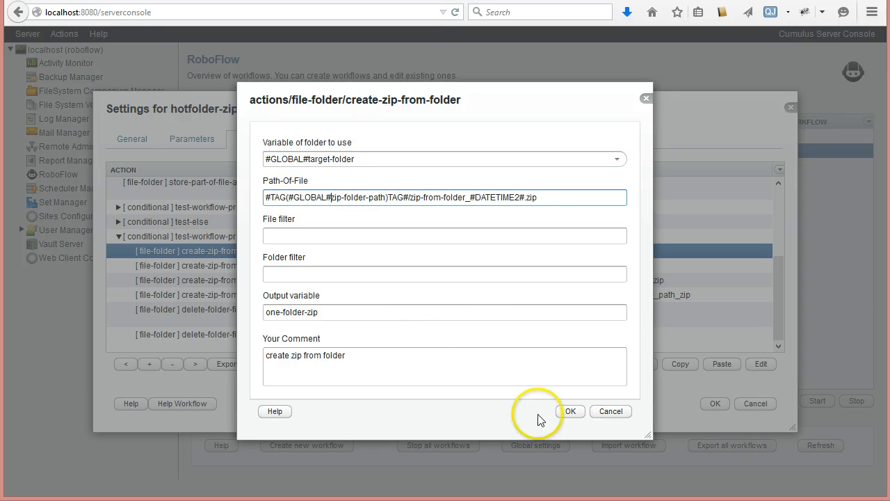
click(571, 412)
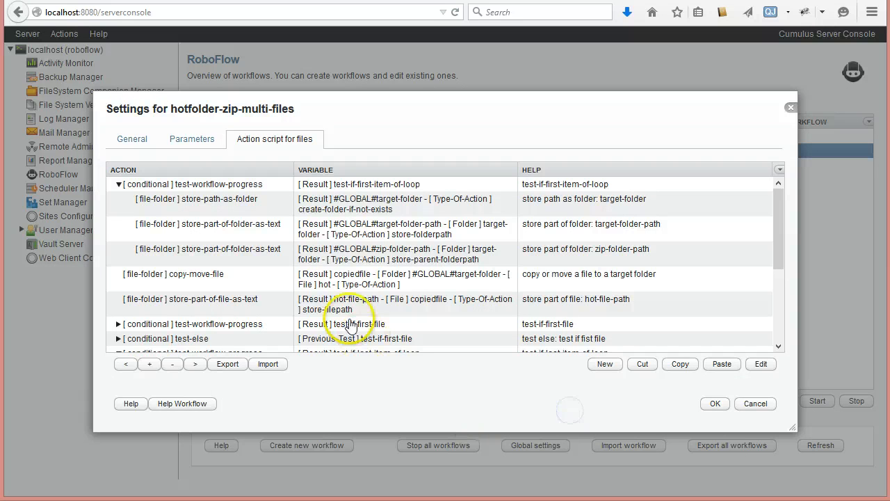
Step: In the multi-file-zip create-zip-from-paths action, change the source paths tag to #GLOBAL#paths and the zip file's path tag to #GLOBAL#zip-folder-path
drag(778, 252, 779, 339)
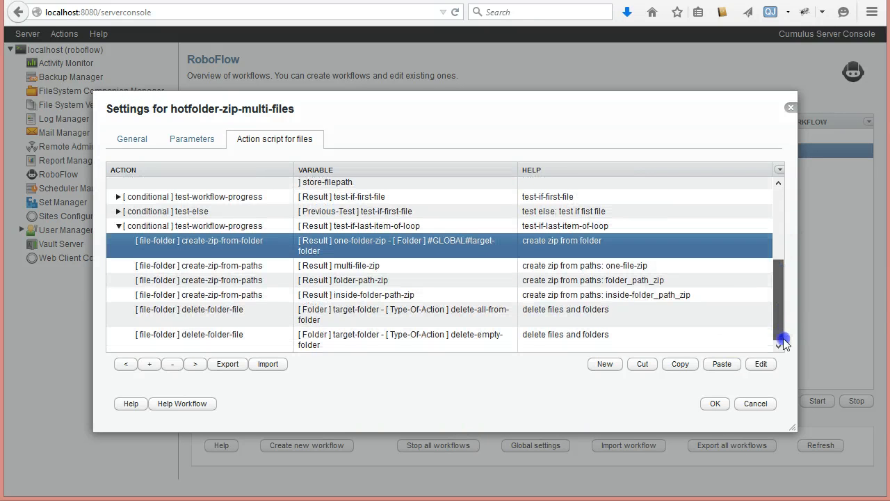
double_click(203, 273)
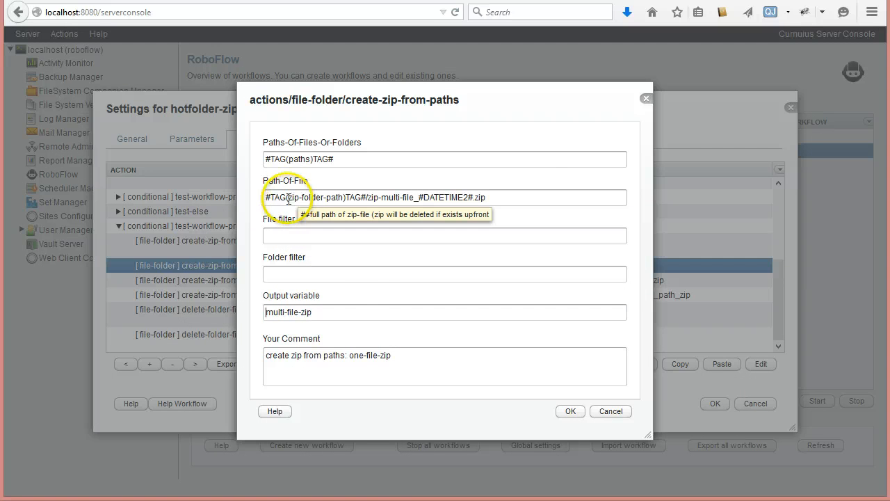
click(287, 159)
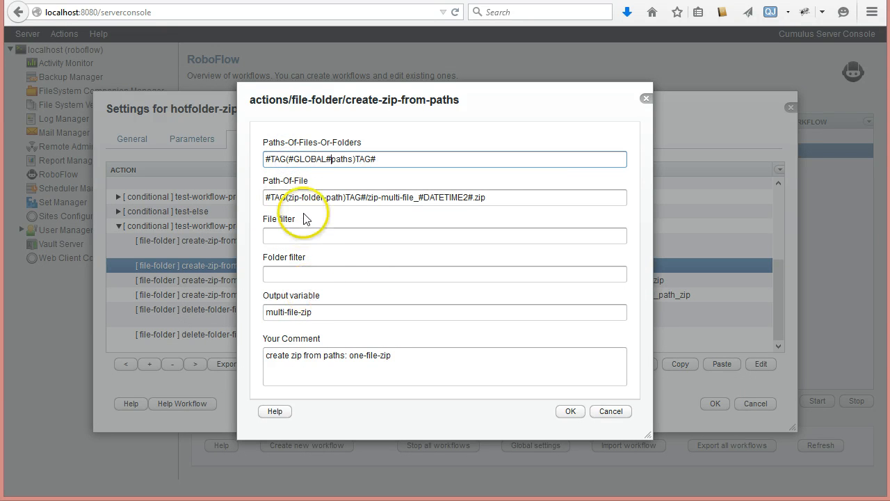
click(283, 197)
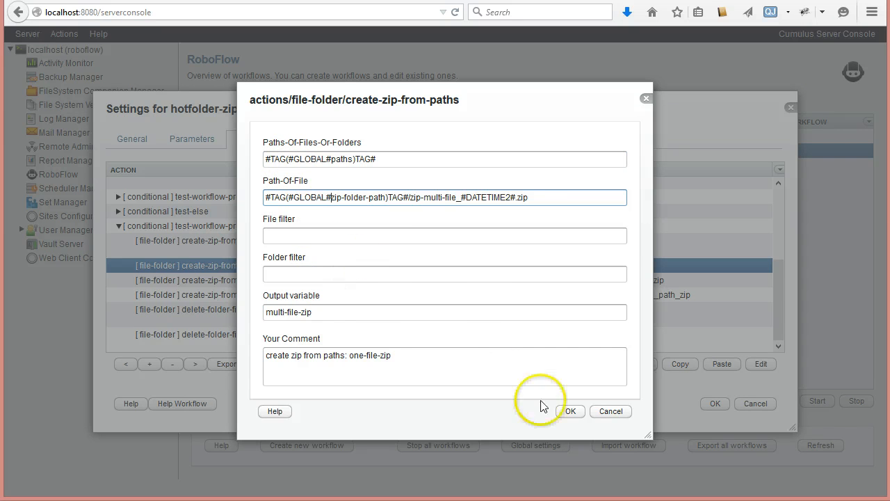
click(570, 412)
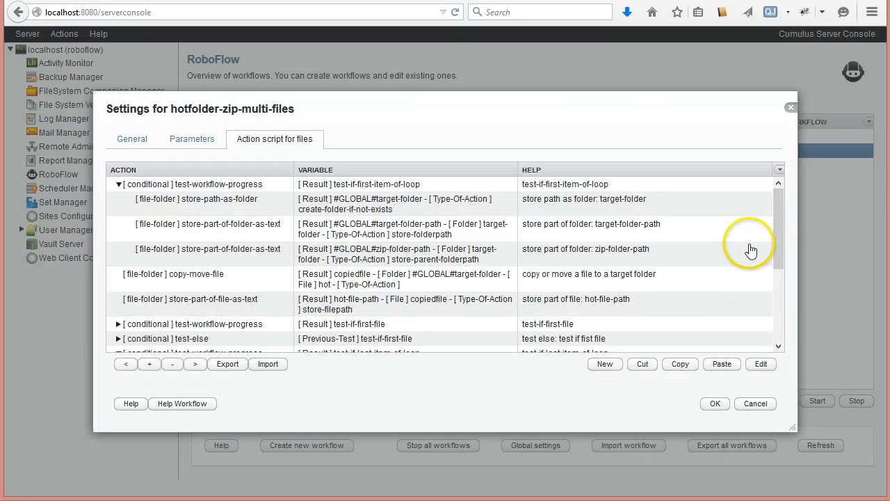
Step: In the folder-path-zip create-zip-from-paths action, change the source tag to #GLOBAL#target-folder-path and the zip file's path tag to #GLOBAL#zip-folder-path
drag(777, 249, 773, 348)
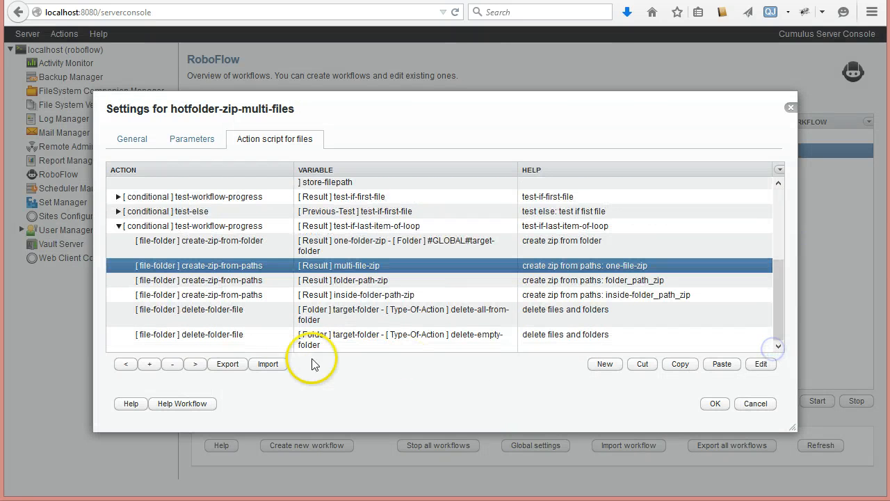
double_click(257, 286)
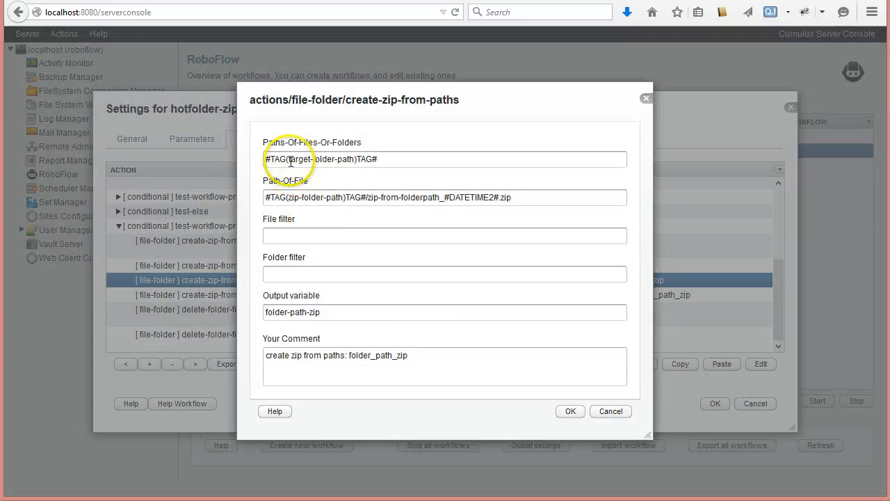
click(289, 159)
text(#GLOBAL#)
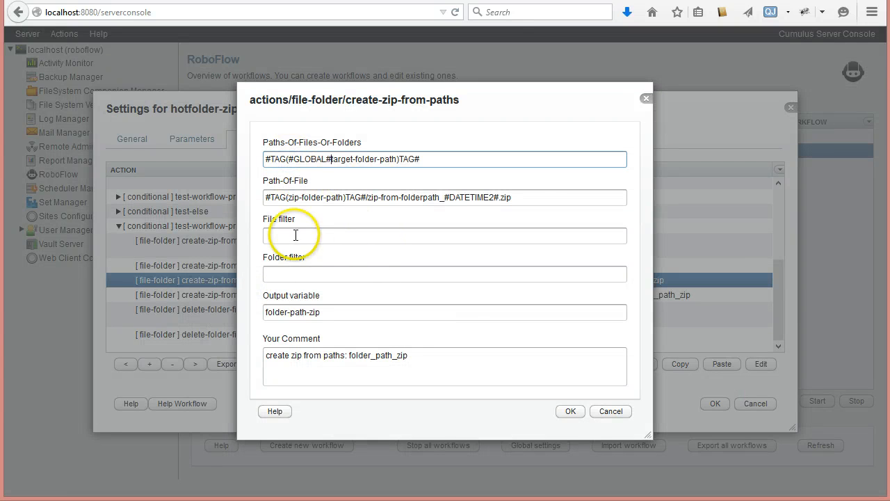
click(288, 198)
text(#GLOBAL#)
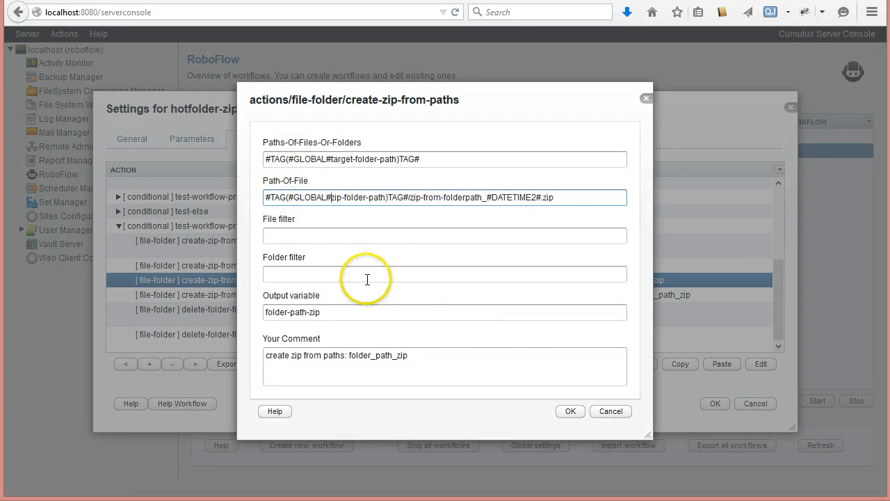
click(570, 415)
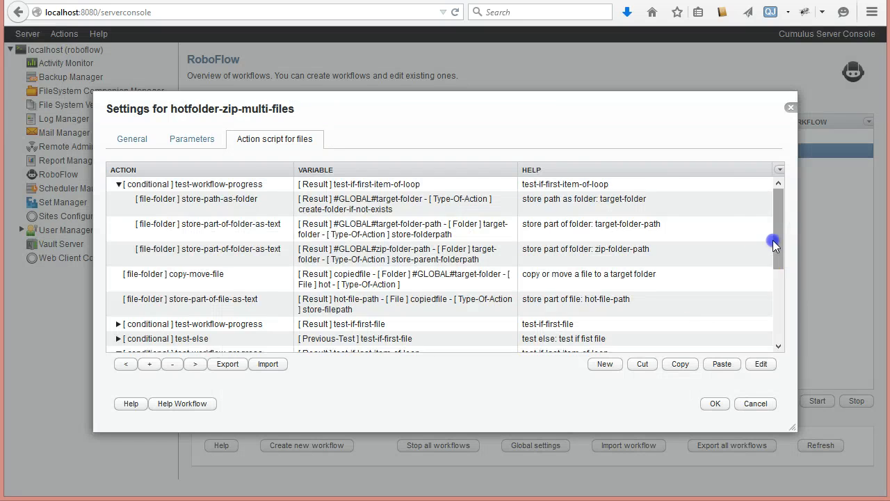
Step: In the inside-folder-path-zip create-zip-from-paths action, change the source tag to #GLOBAL#target-folder-path and the zip file's path tag to #GLOBAL#zip-folder-path
drag(775, 239, 776, 340)
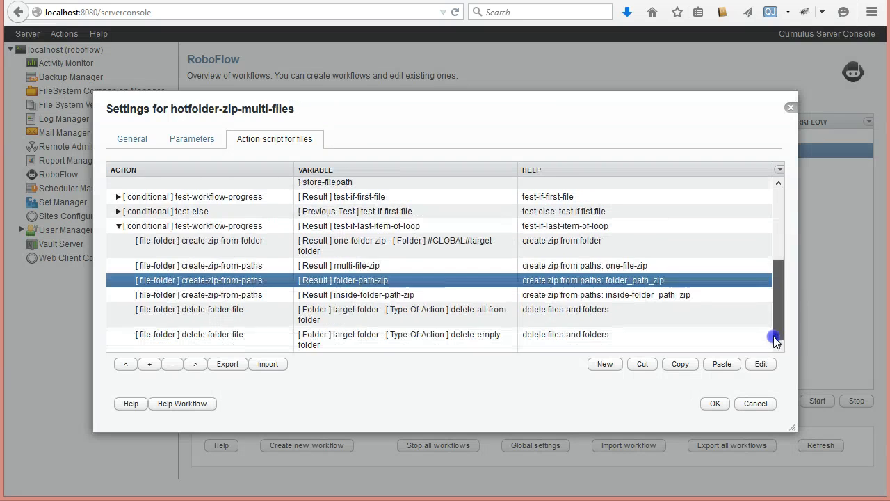
double_click(226, 295)
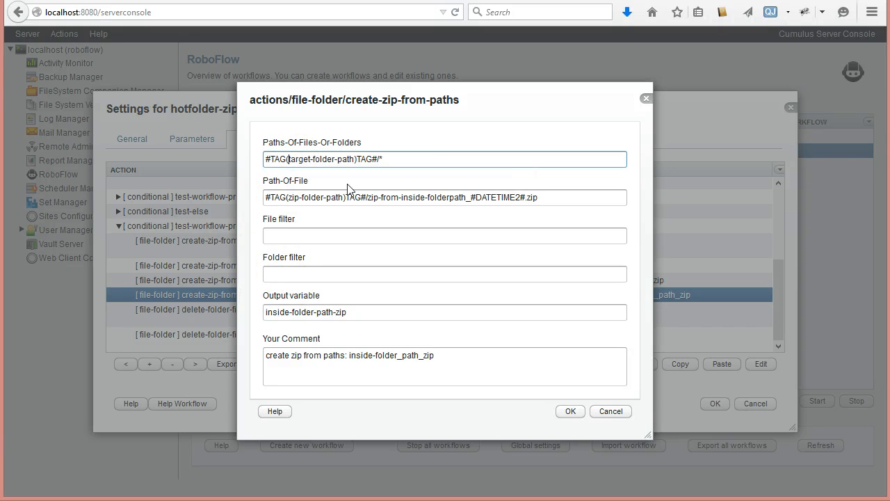
click(289, 198)
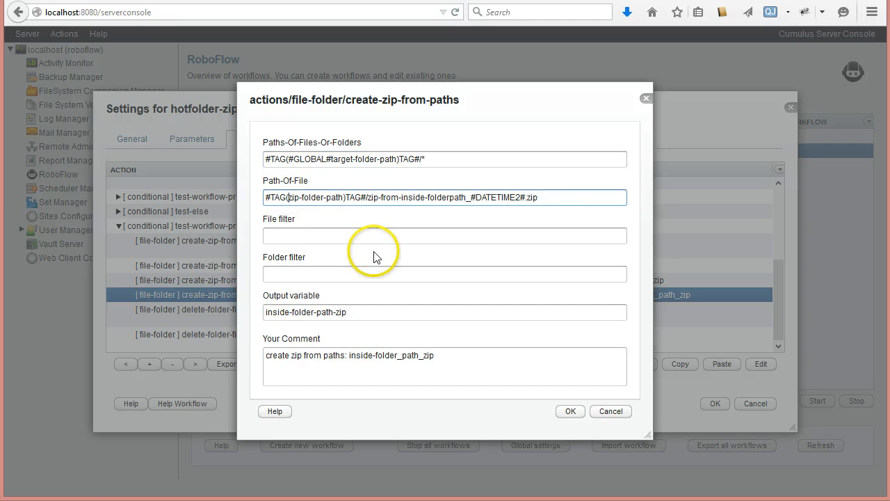
text(#GLOBAL#)
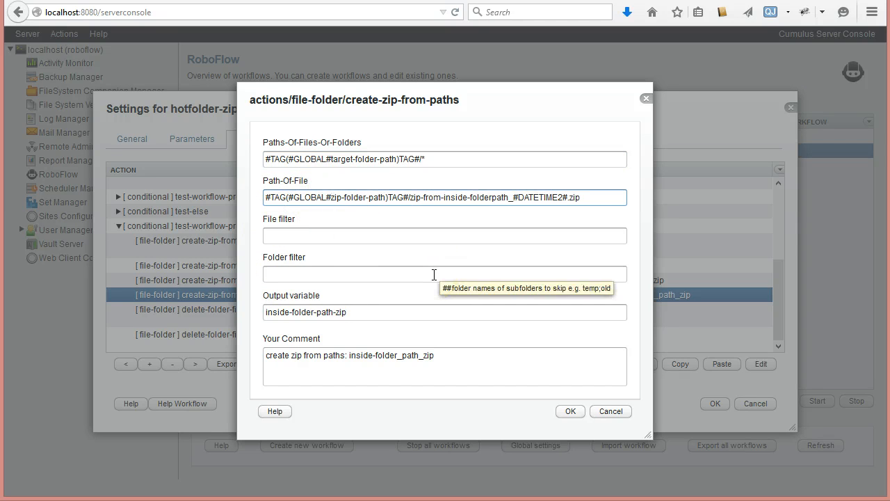
click(571, 411)
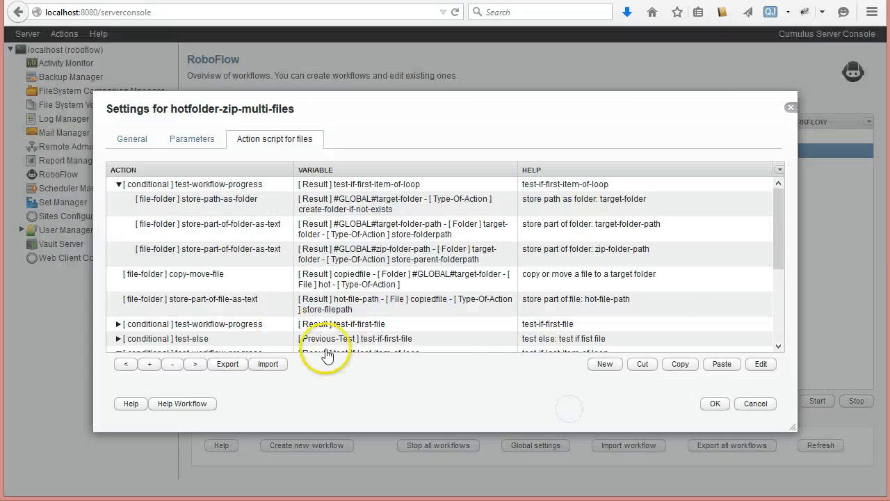
Step: Try to set the folder variable of the delete-folder-file action with type delete-all-from-folder to #GLOBAL#target-folder
drag(777, 250, 781, 334)
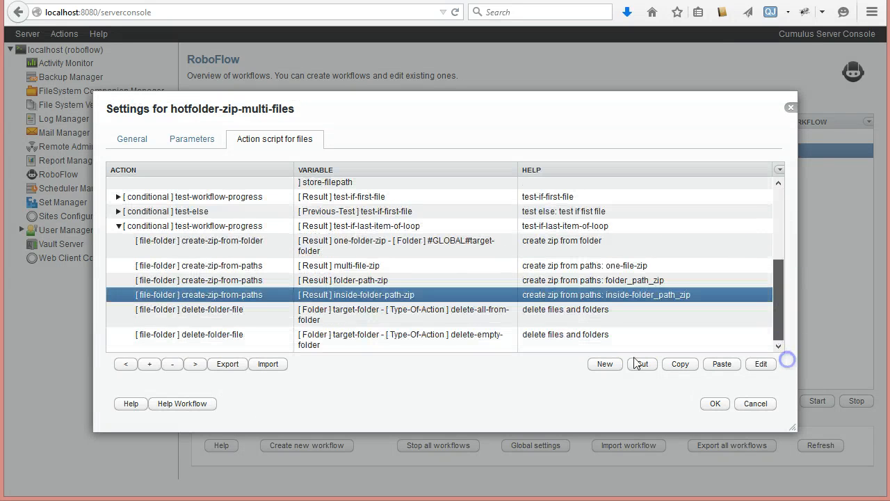
double_click(240, 313)
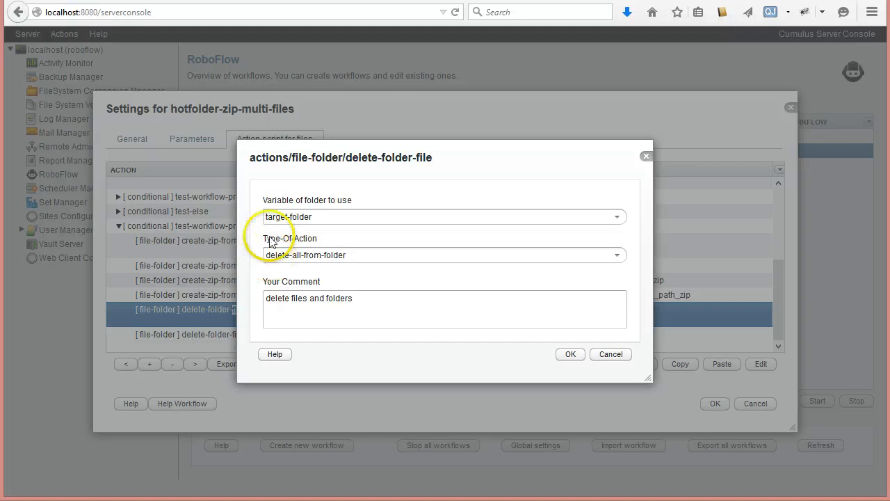
click(267, 220)
text(#GLOBAL#)
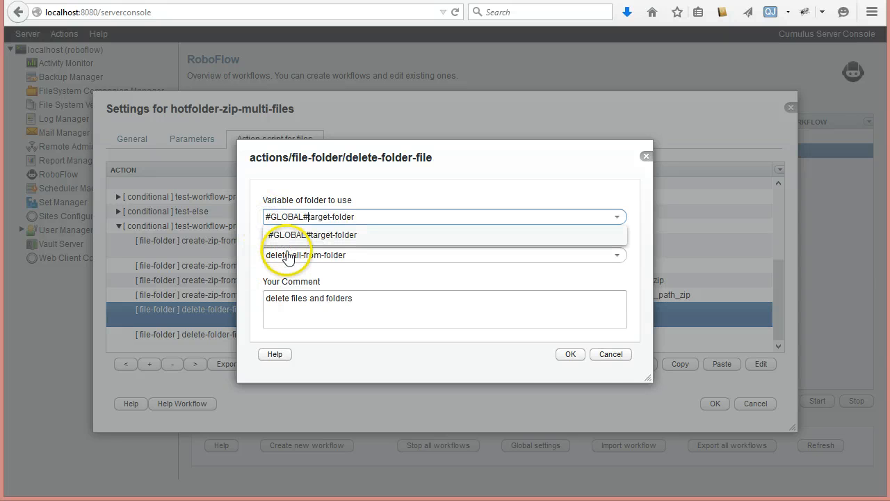
click(559, 383)
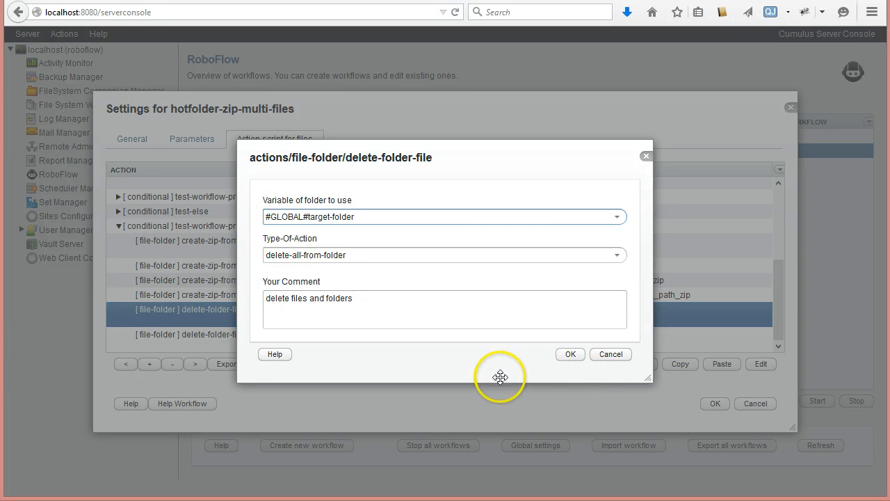
click(570, 354)
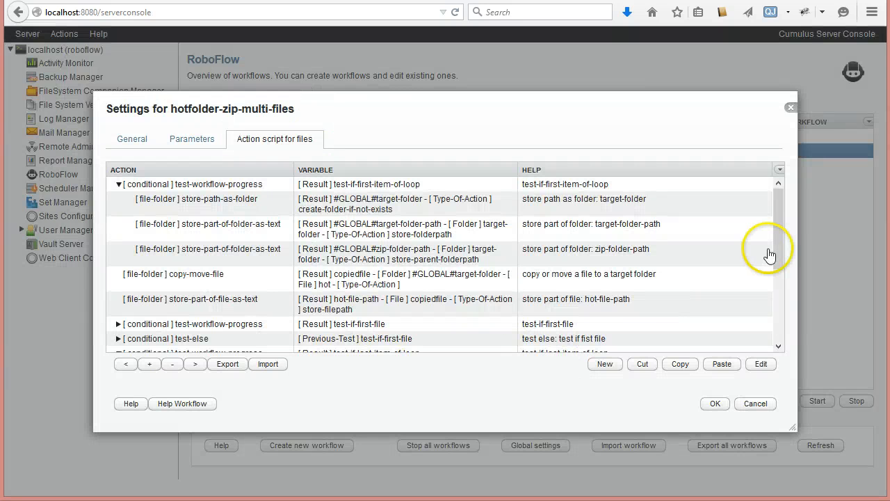
Step: Set the folder variable of the delete-folder-file action with type delete-empty-folder to #GLOBAL#target-folder
drag(778, 254, 775, 357)
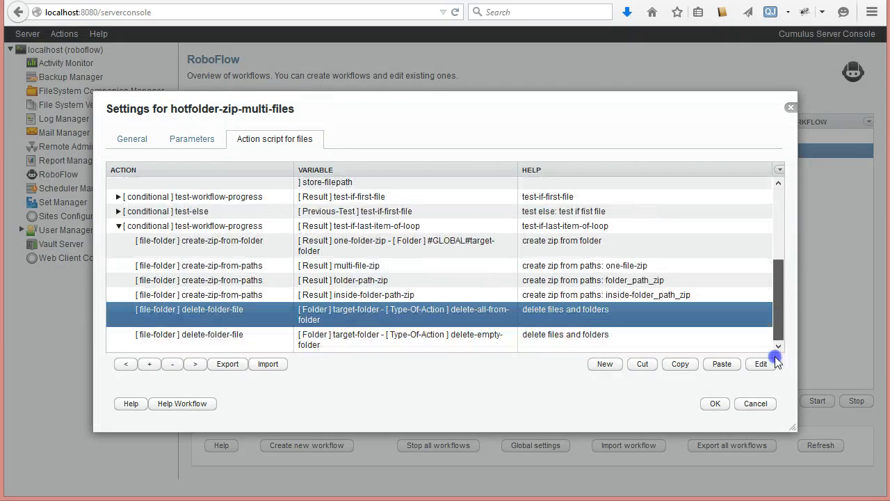
double_click(320, 348)
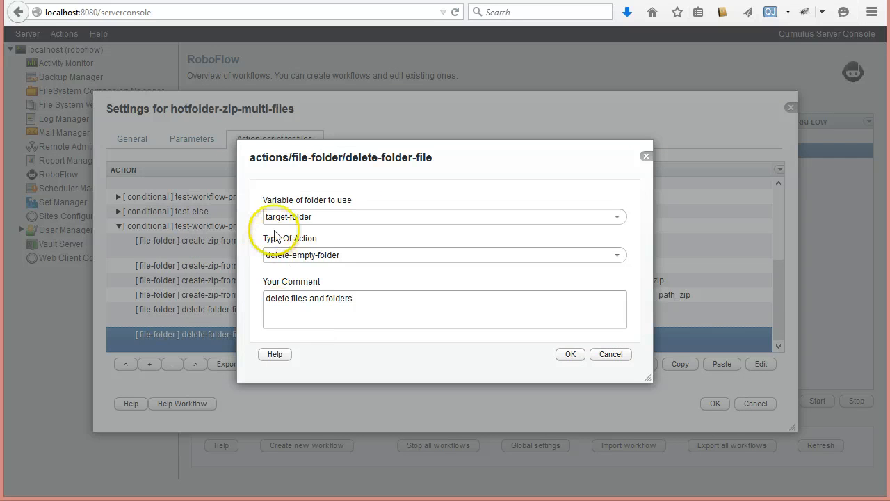
click(617, 217)
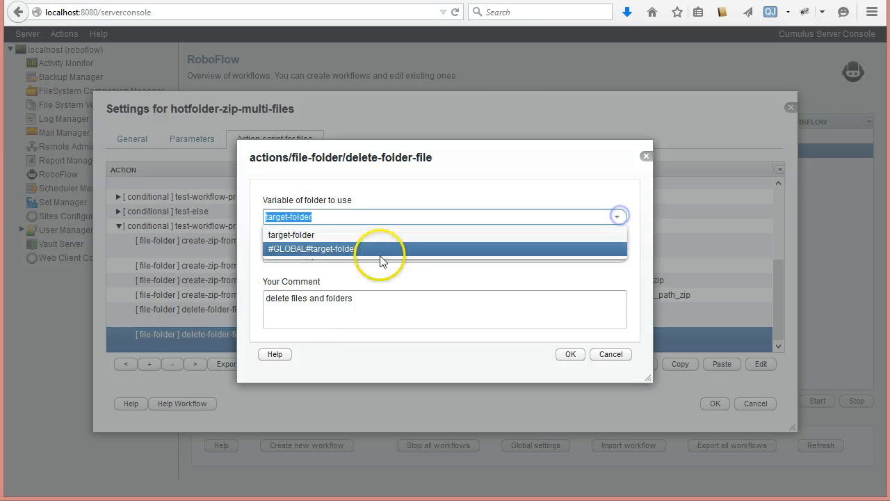
click(373, 253)
click(570, 354)
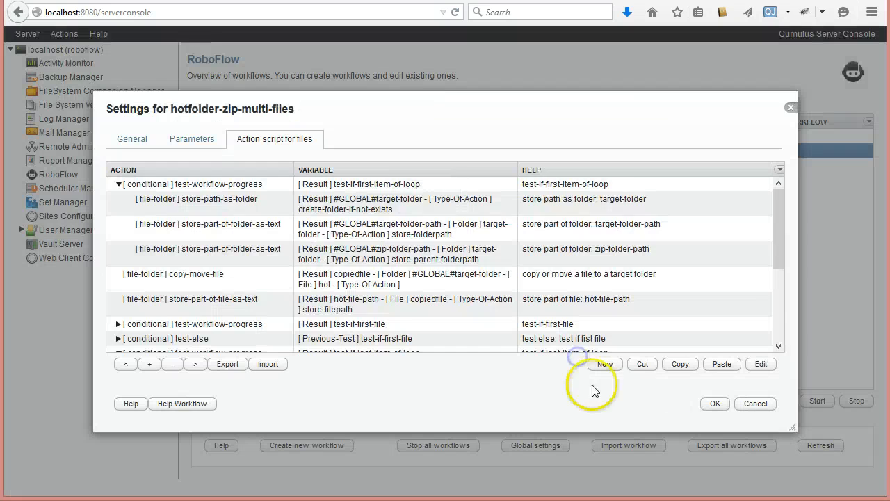
Step: Set the folder variable of the delete-folder-file action with type delete-all-from-folder to #GLOBAL#target-folder and check it in the action script
drag(775, 246, 782, 356)
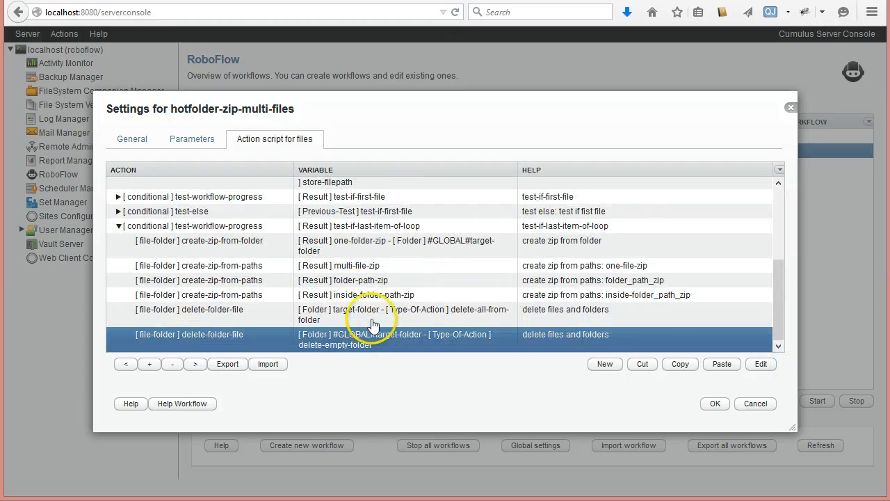
double_click(371, 317)
click(616, 216)
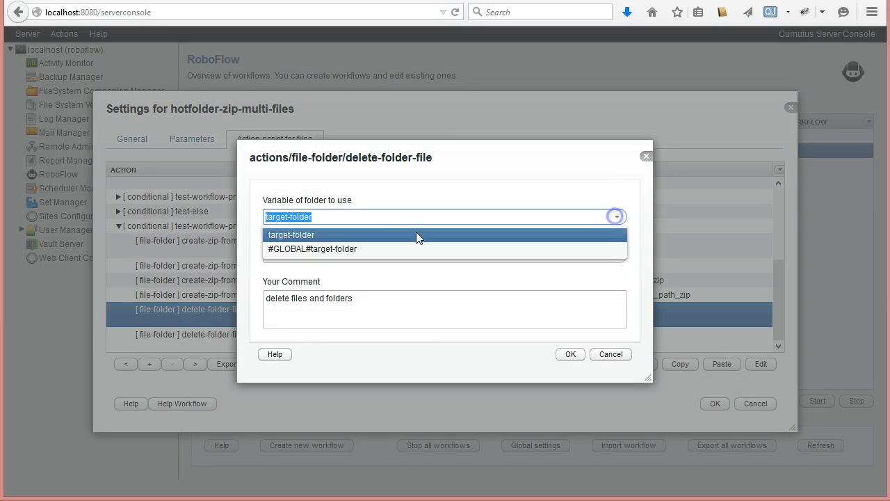
click(271, 245)
click(572, 356)
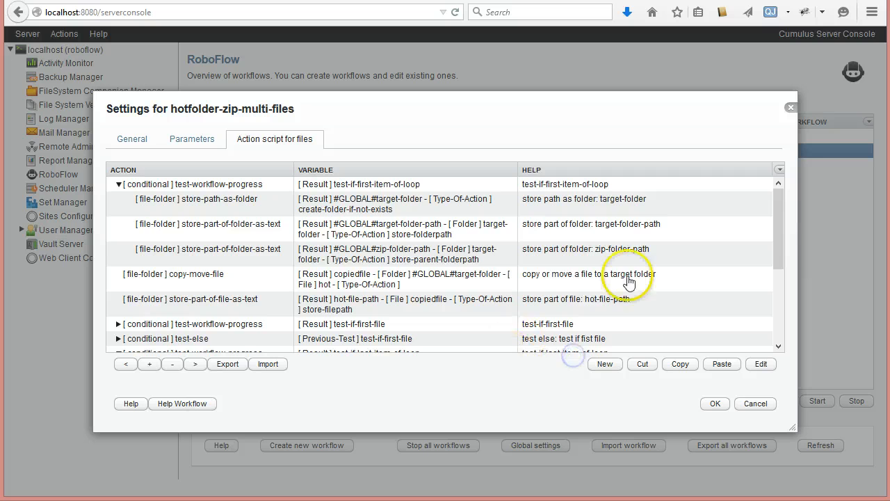
drag(775, 238, 763, 338)
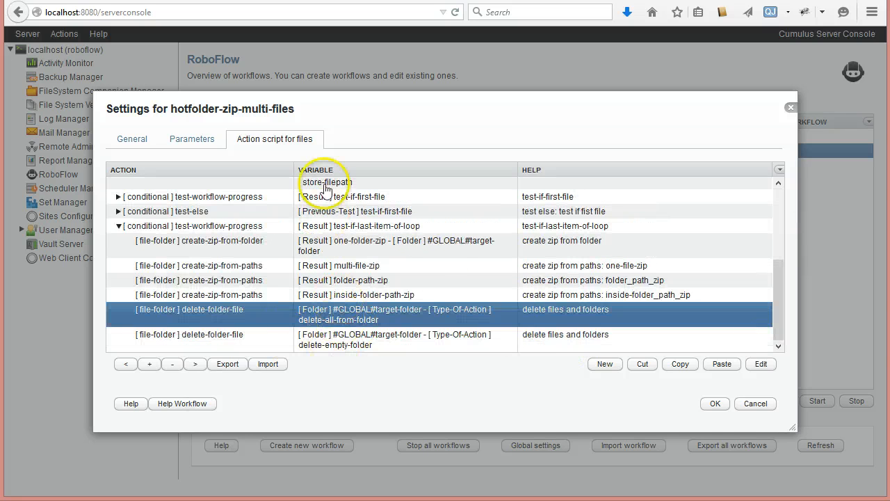
Step: Save the hotfolder-zip-multi-files workflow settings and start that workflow
click(716, 405)
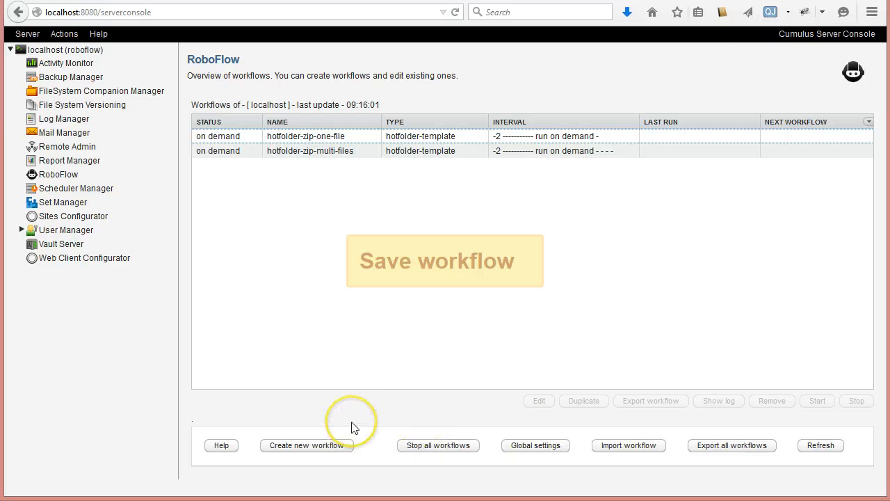
click(295, 151)
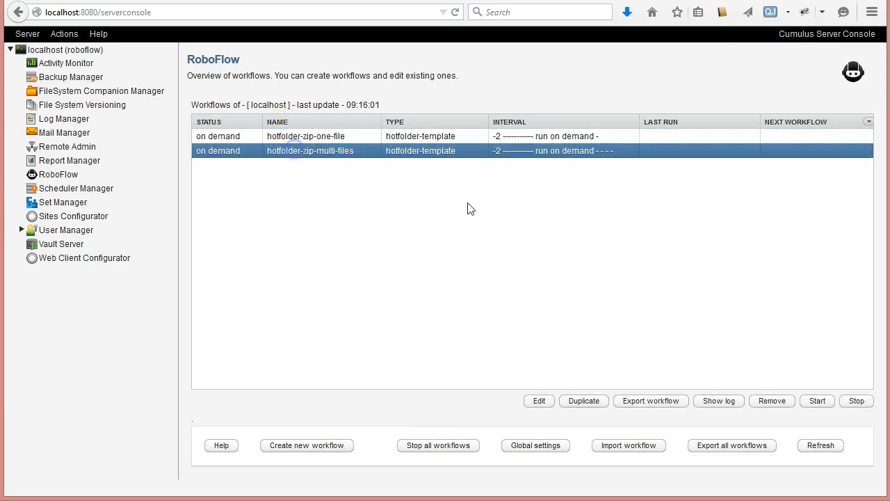
click(817, 401)
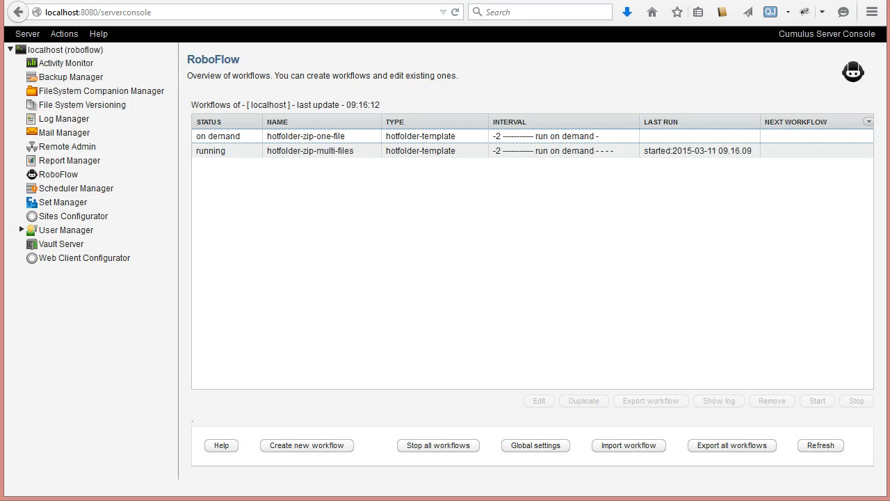
Step: Switch to the target-multi-file-zip folder in File Explorer and widen the name column to fit the full zip file names
mouse_move(41, 500)
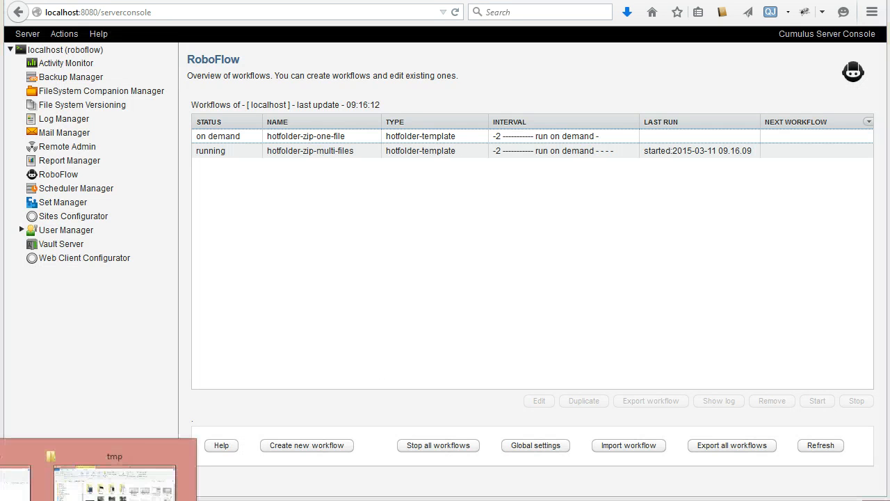
click(20, 487)
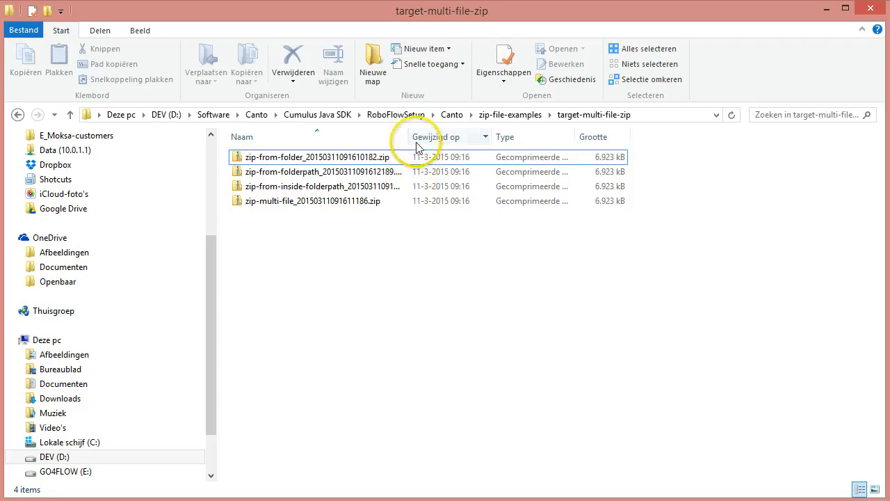
drag(408, 137, 501, 133)
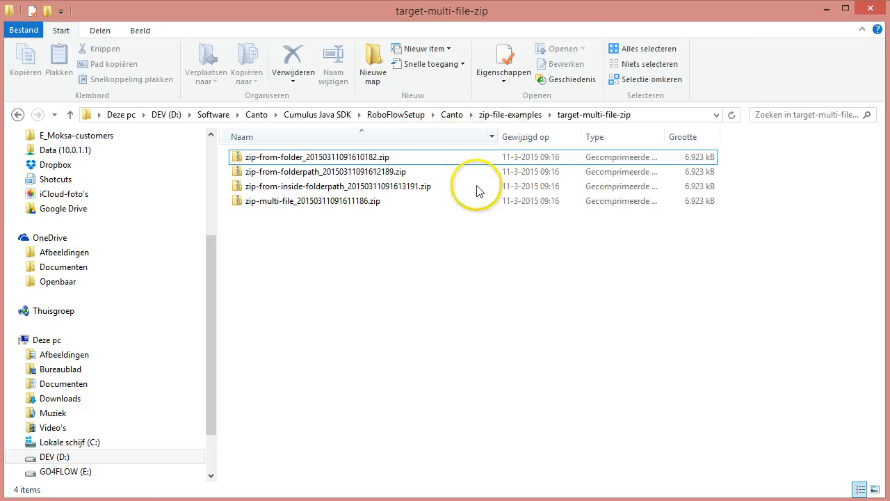
Step: Examine the timestamped folder inside the zip-from-folder archive and return to the target-multi-file-zip folder
click(243, 159)
double_click(243, 160)
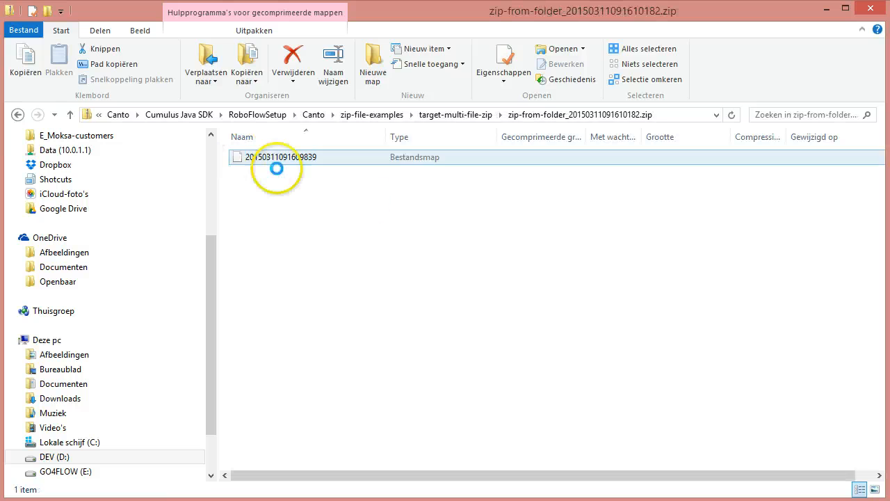
click(291, 160)
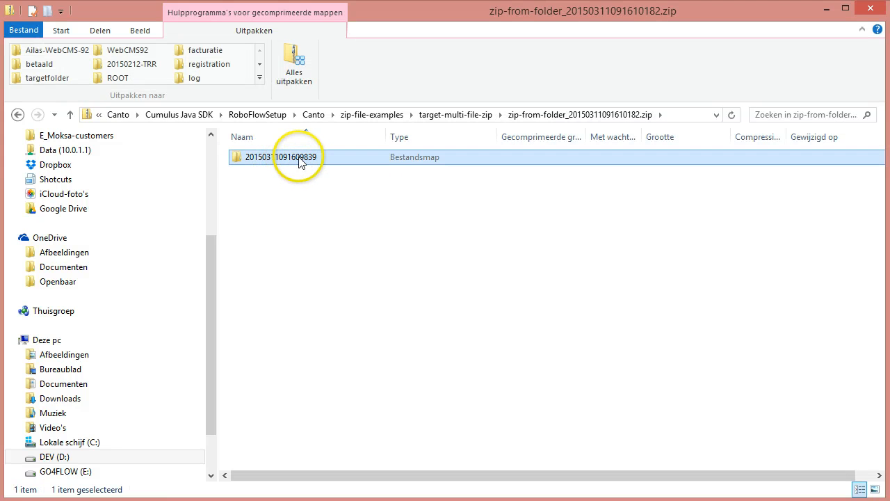
double_click(306, 159)
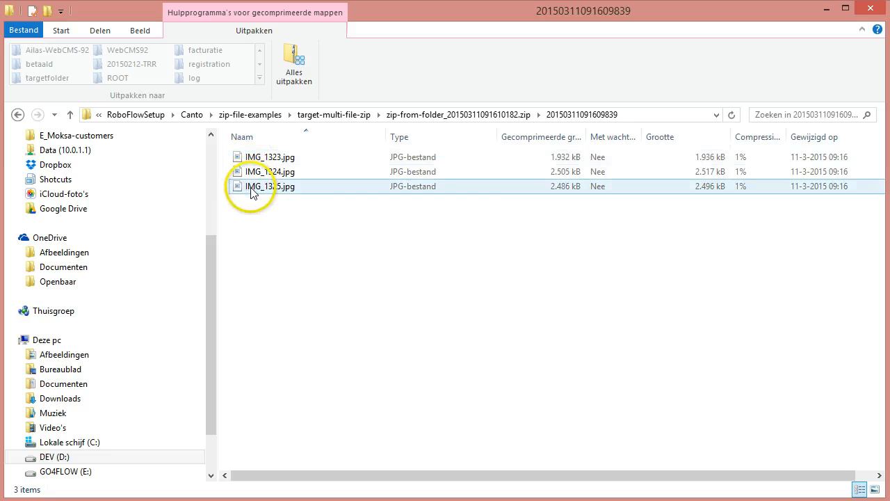
click(313, 120)
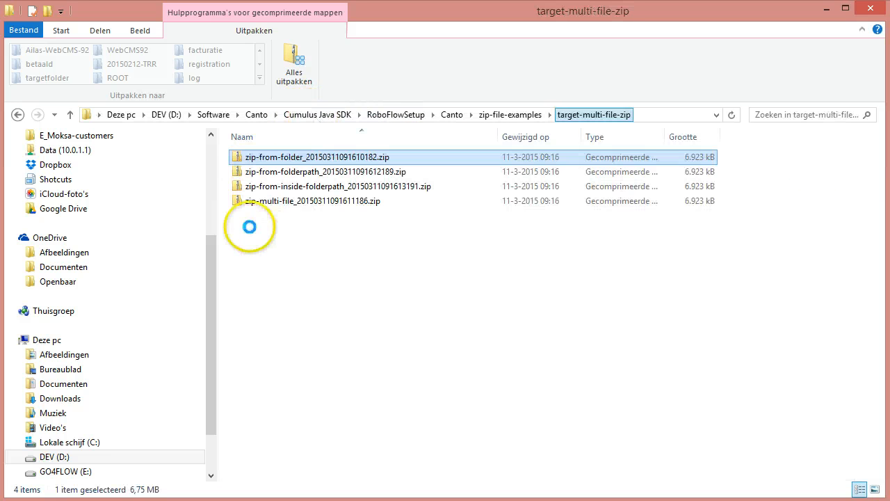
Step: Examine the timestamped folder inside the zip-from-folderpath archive and return to the target-multi-file-zip folder
double_click(234, 171)
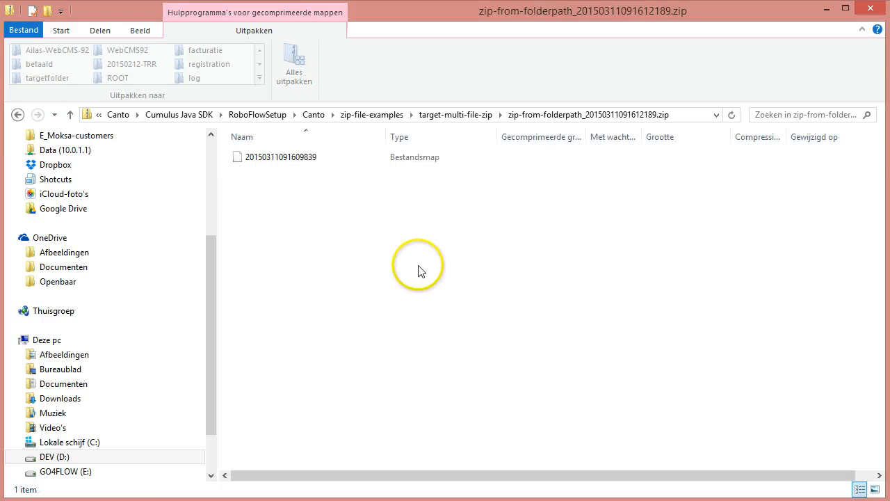
click(237, 158)
double_click(236, 158)
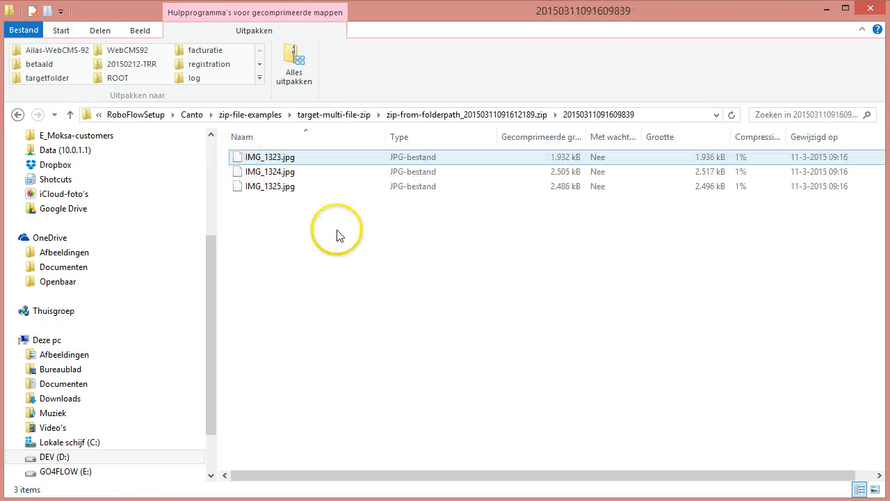
click(286, 187)
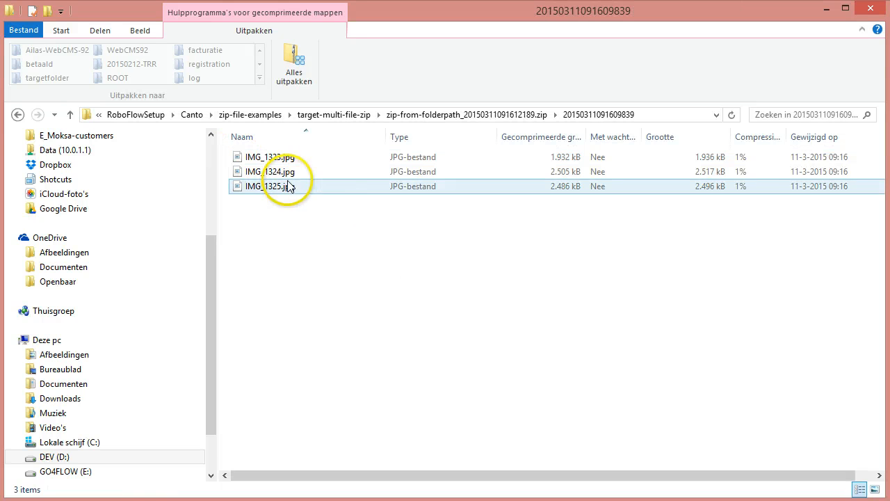
click(408, 117)
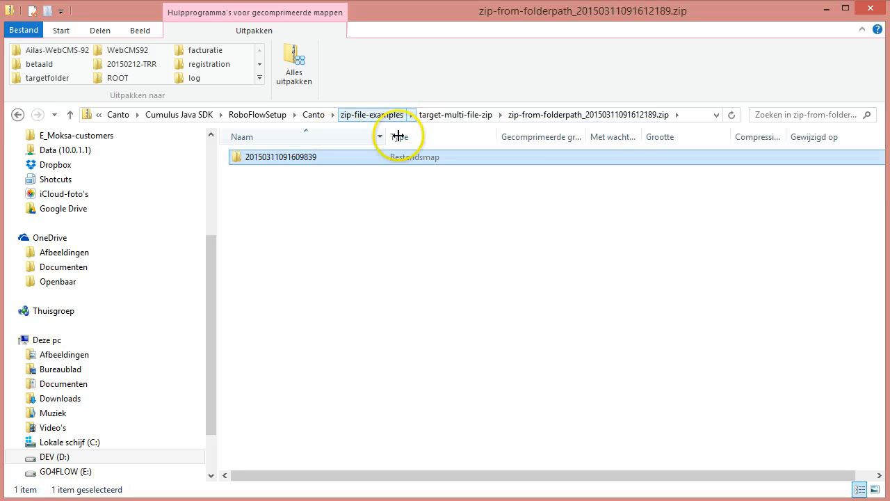
click(438, 119)
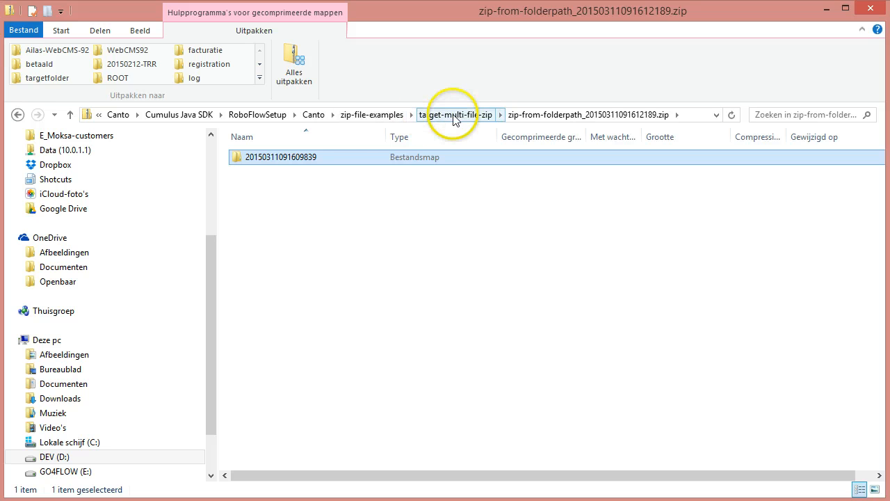
click(394, 118)
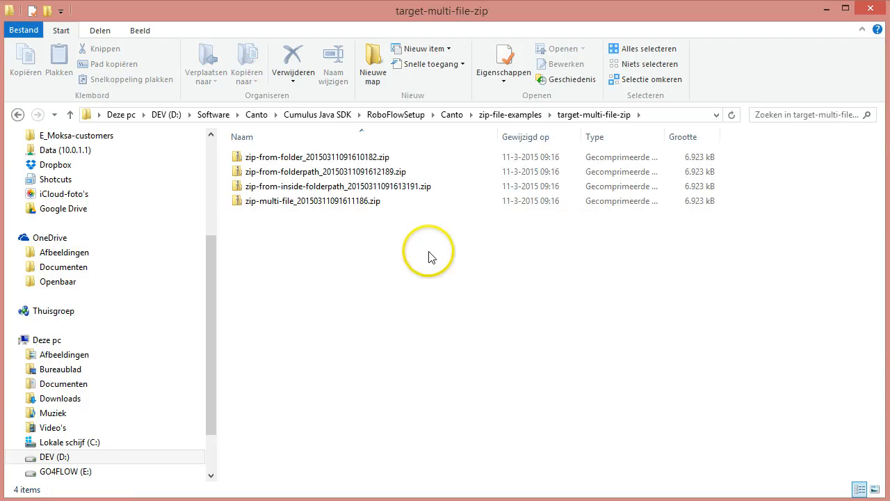
Step: Examine the contents of the zip-from-inside-folderpath and zip-multi-file archives and switch back to the RoboFlow console in the browser
double_click(291, 188)
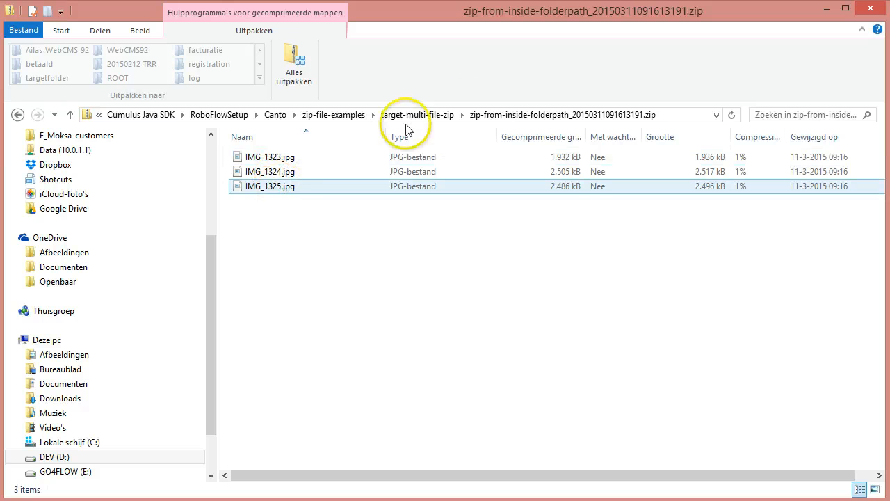
click(430, 117)
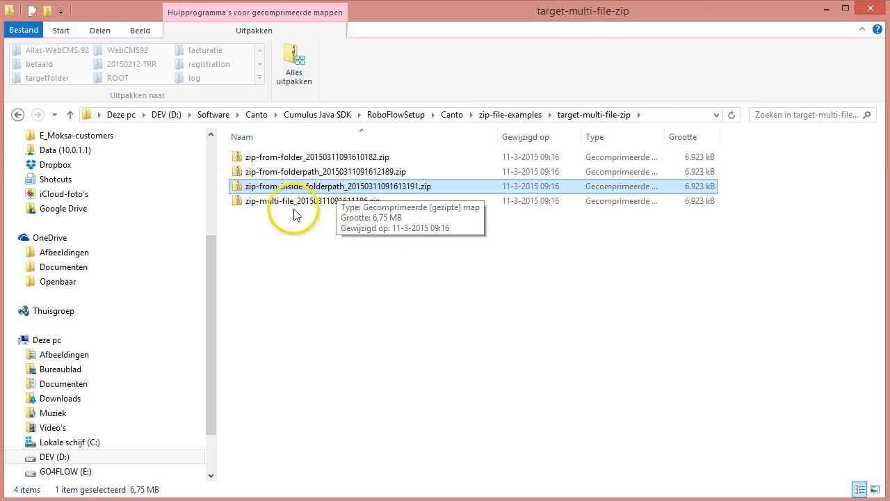
click(237, 201)
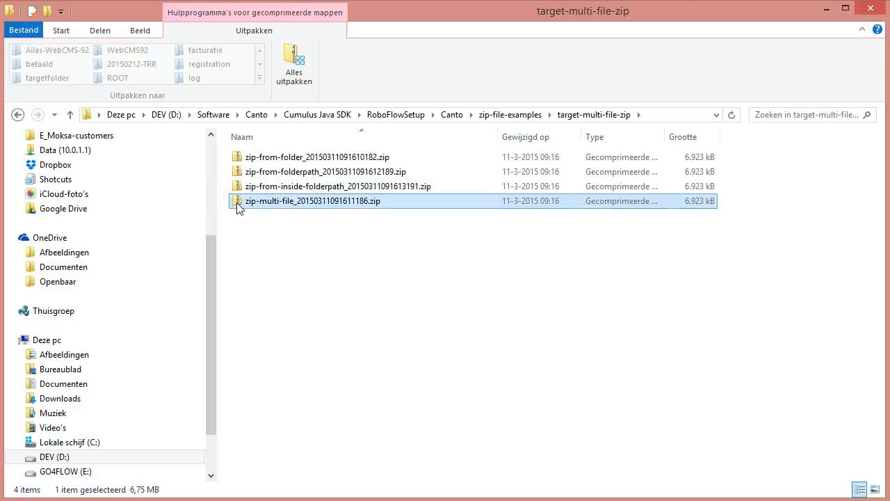
double_click(271, 201)
click(263, 158)
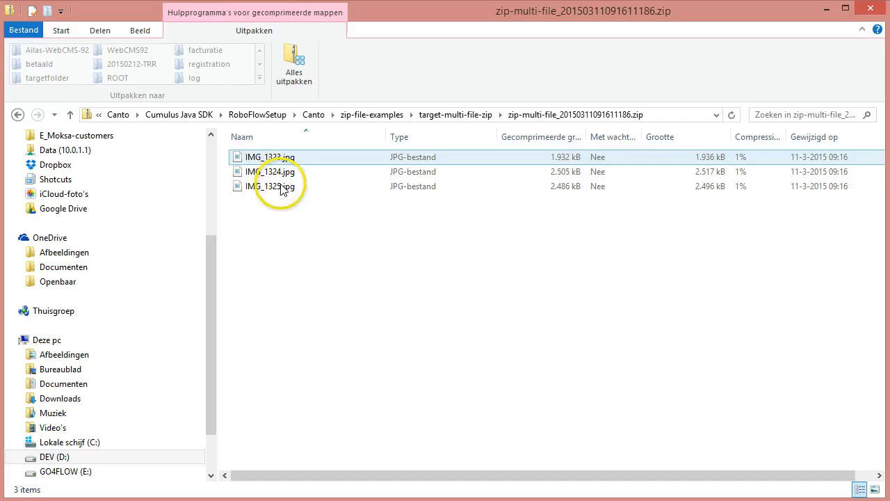
click(281, 188)
click(349, 255)
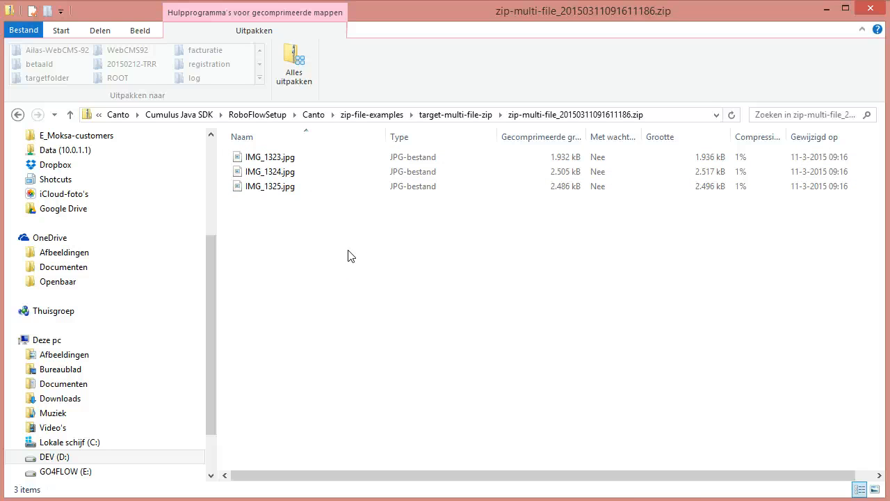
click(441, 114)
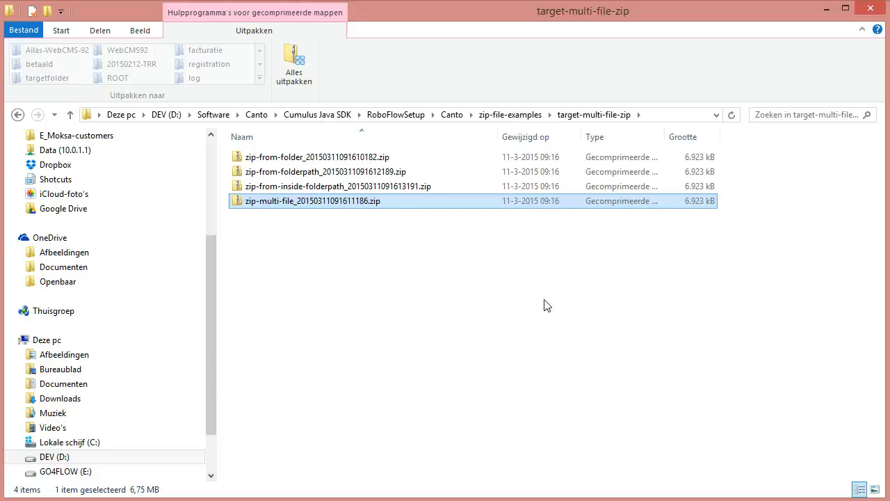
click(338, 281)
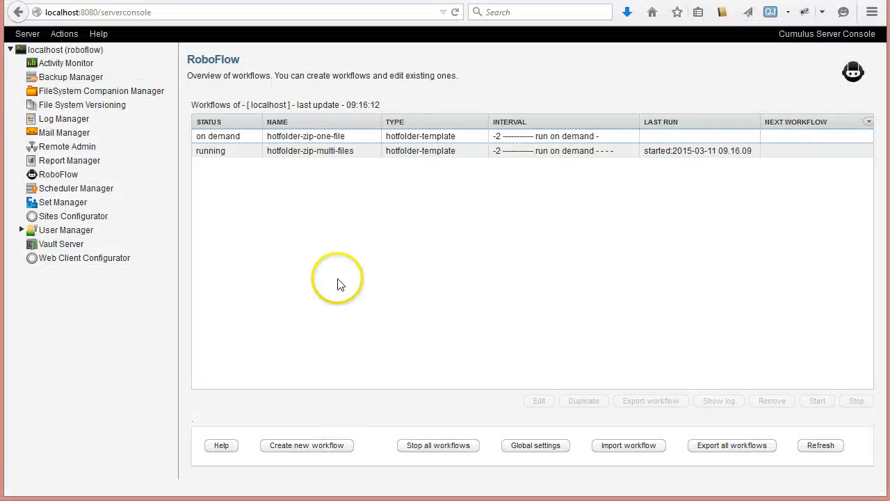